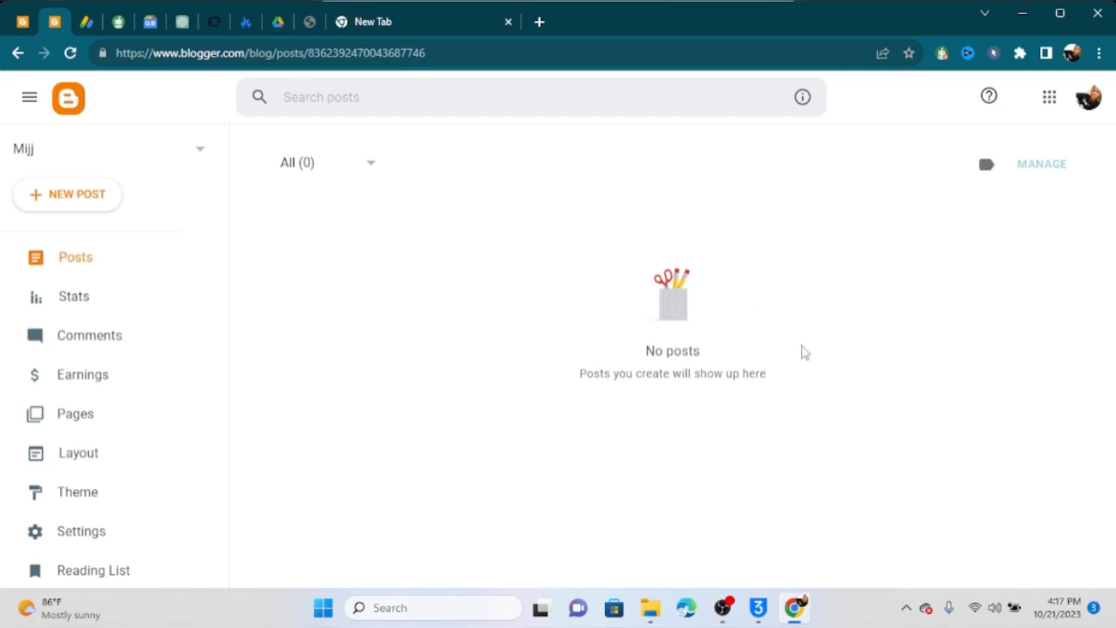
View the live homepage of the Mijj blog, then return to its Blogger dashboard
scroll(136, 541, "down", 3)
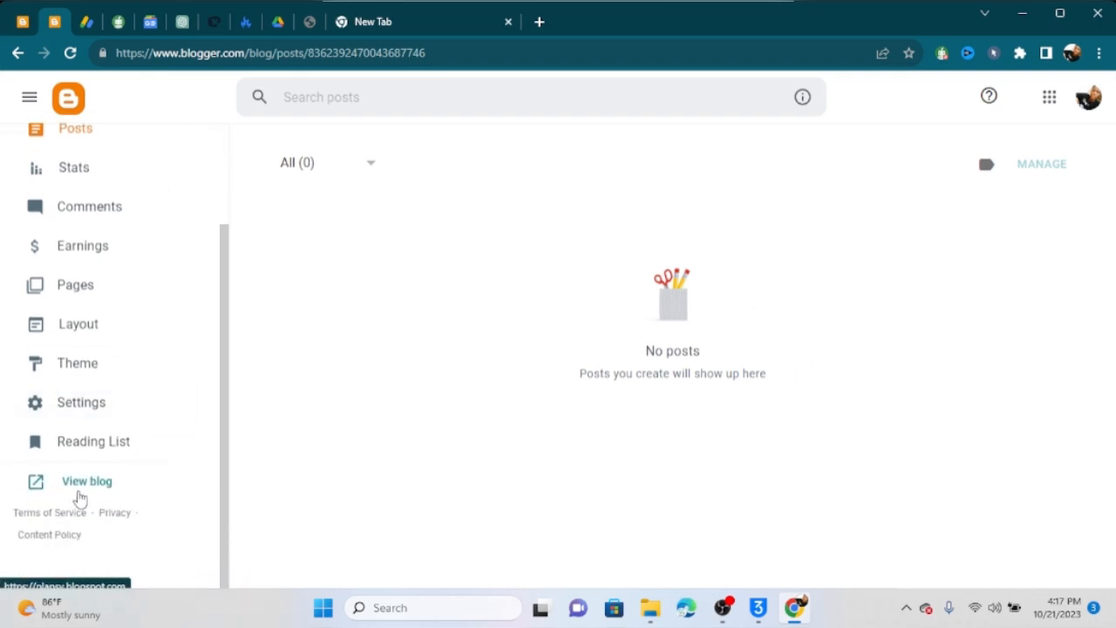
left_click(81, 487)
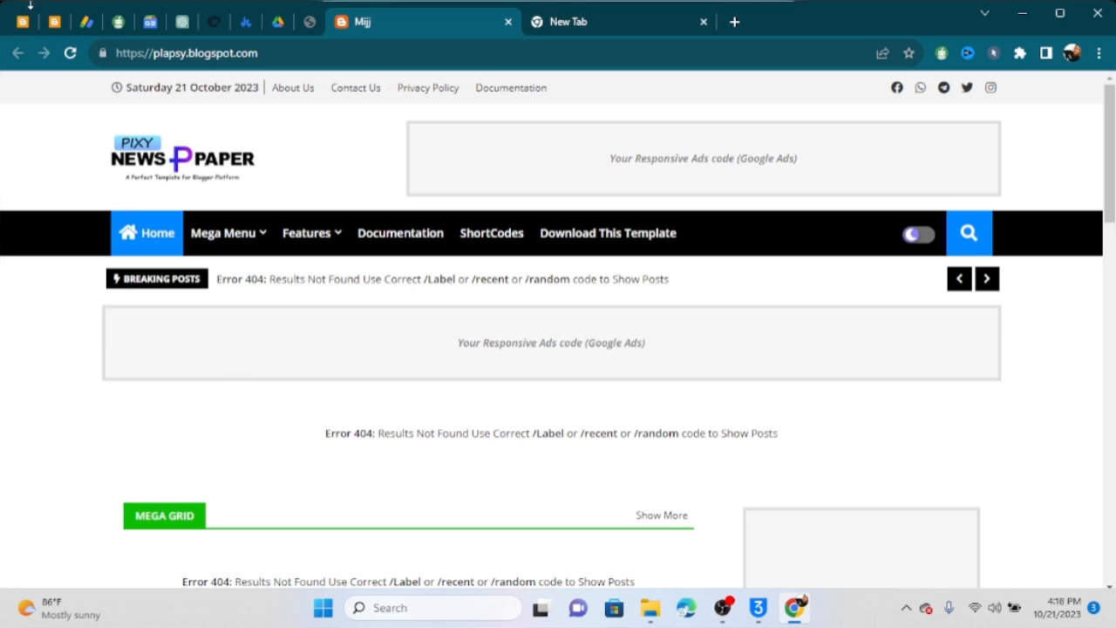
left_click(51, 19)
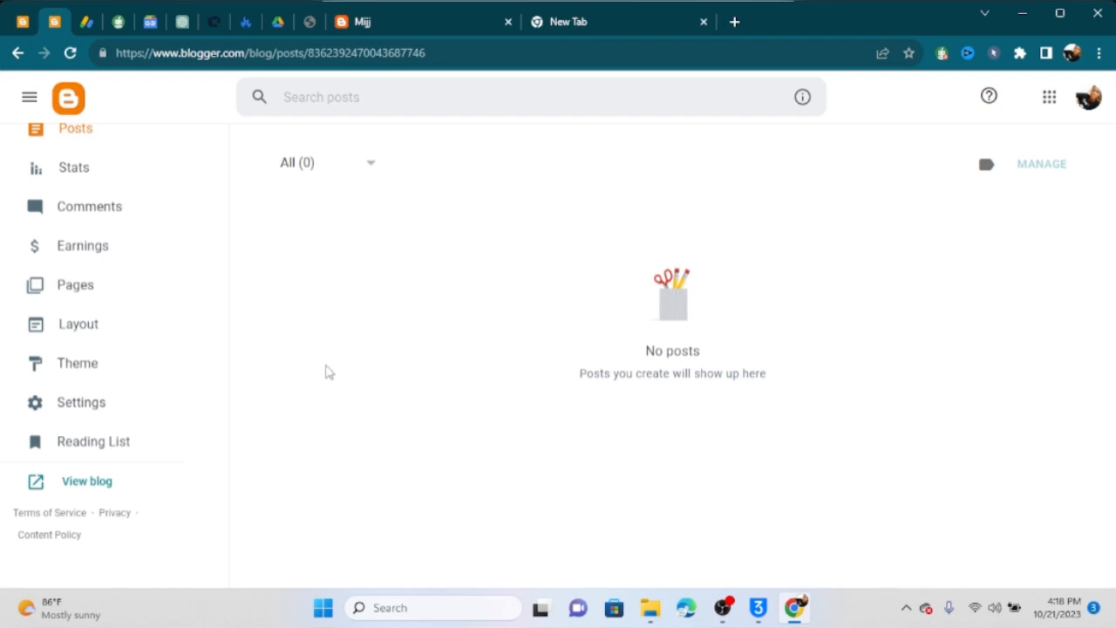
Open the Mijj blog's pages list and move the Privacy Policy and Terms and Conditions pages to trash
left_click(102, 303)
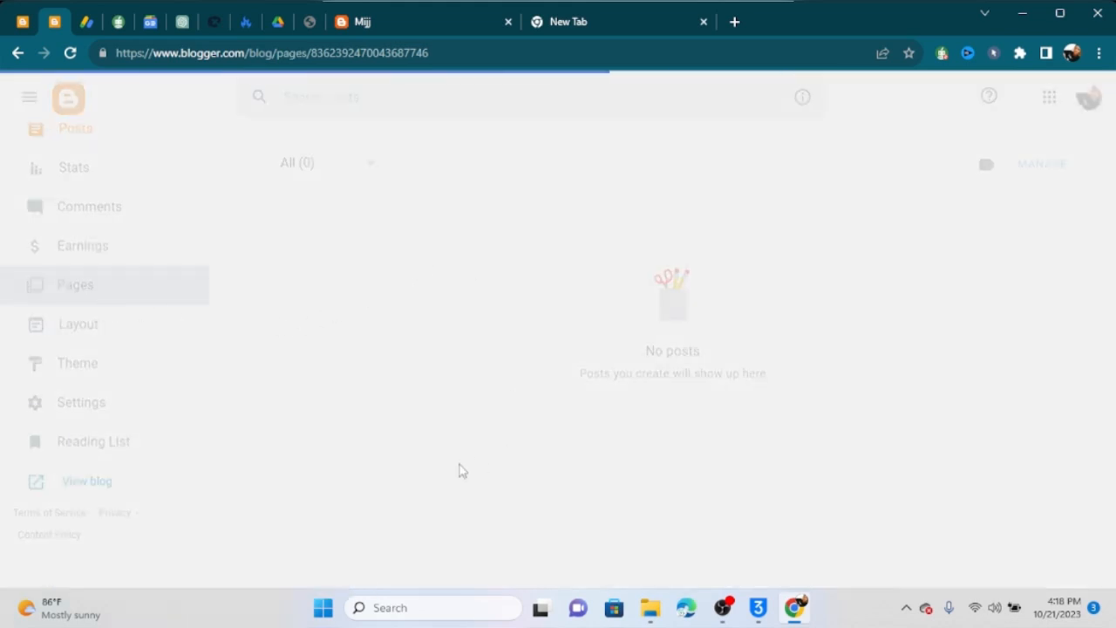
scroll(558, 436, "down", 1)
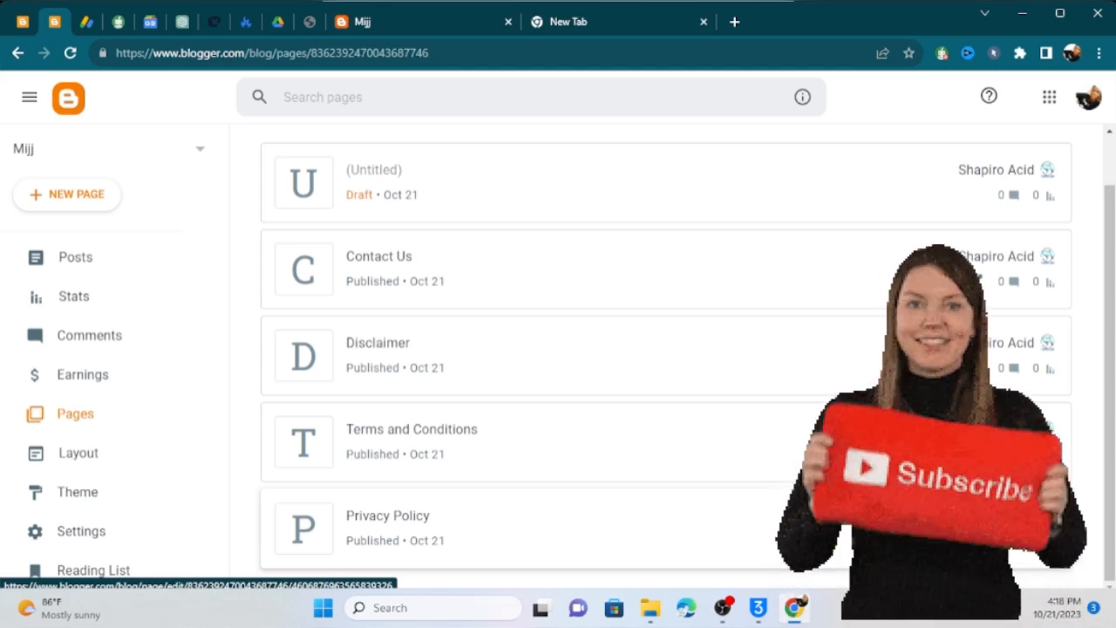
left_click(980, 515)
left_click(636, 375)
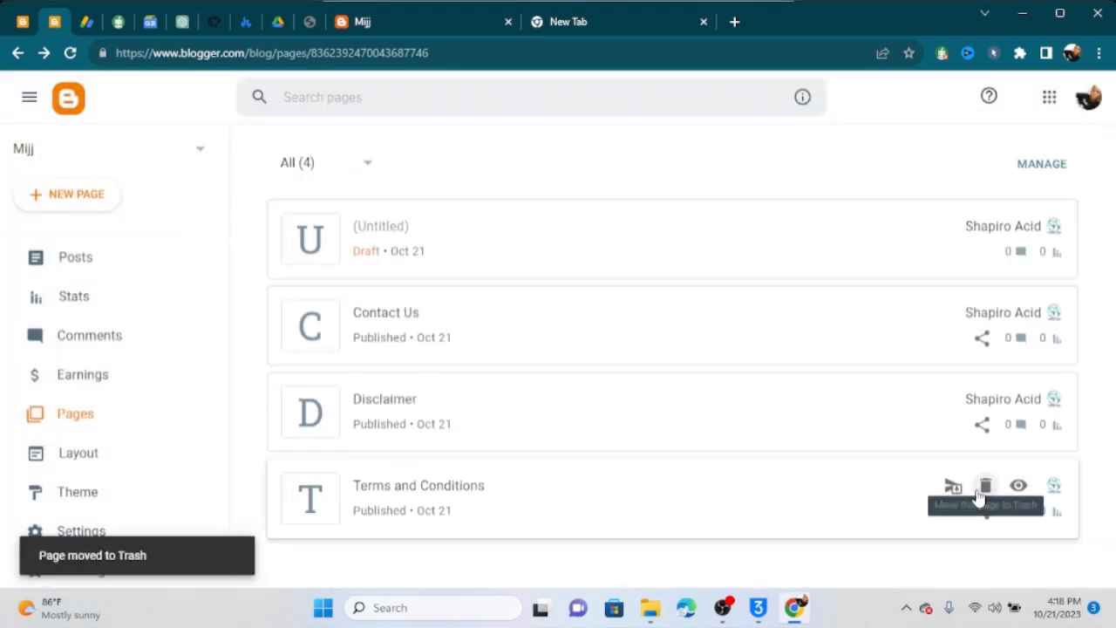
left_click(987, 487)
left_click(606, 375)
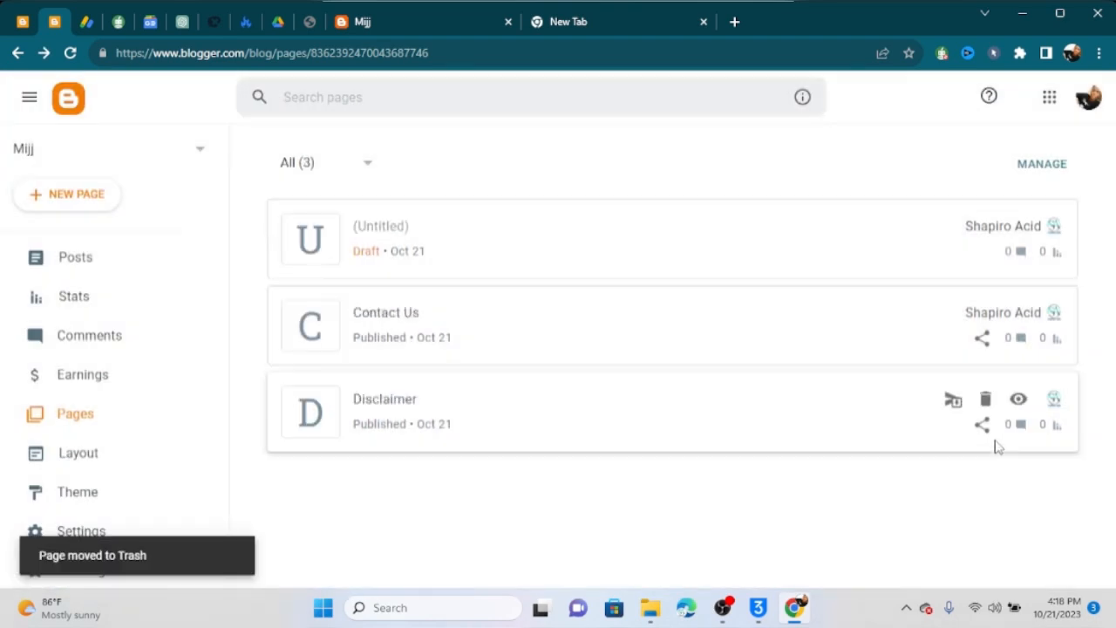
Delete the remaining Disclaimer, Contact Us and untitled draft pages from the Mijj blog
left_click(986, 399)
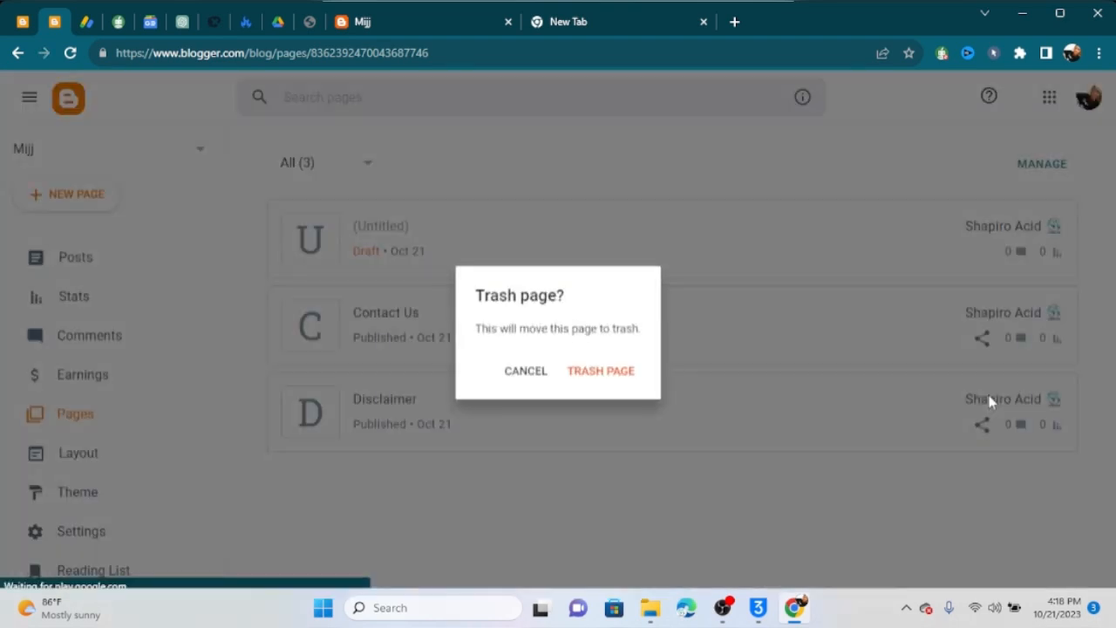
left_click(591, 371)
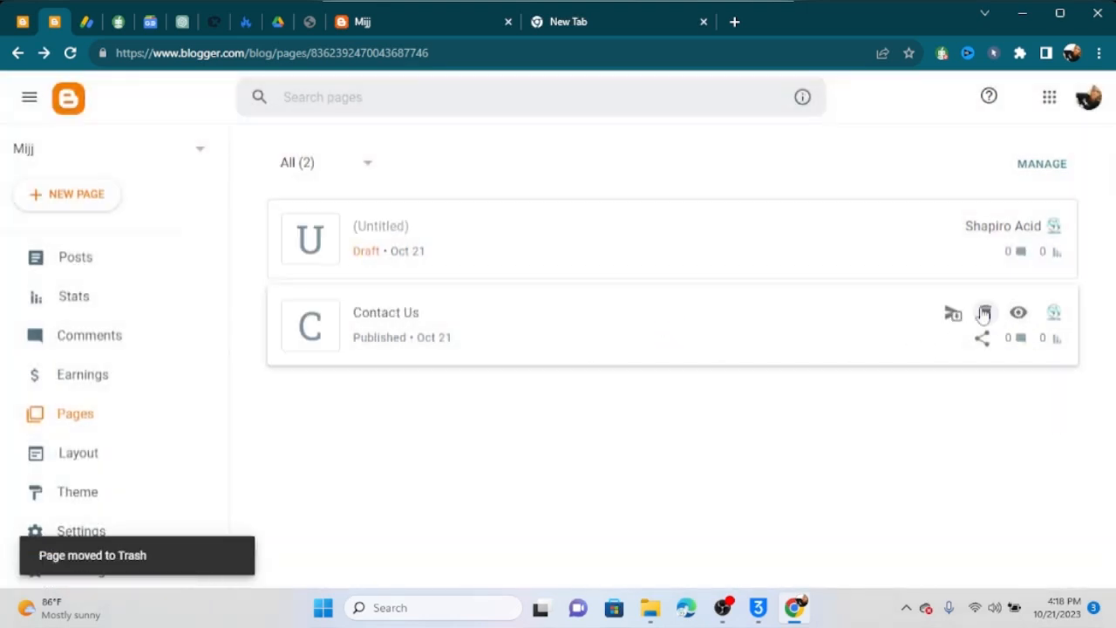
left_click(984, 314)
left_click(607, 376)
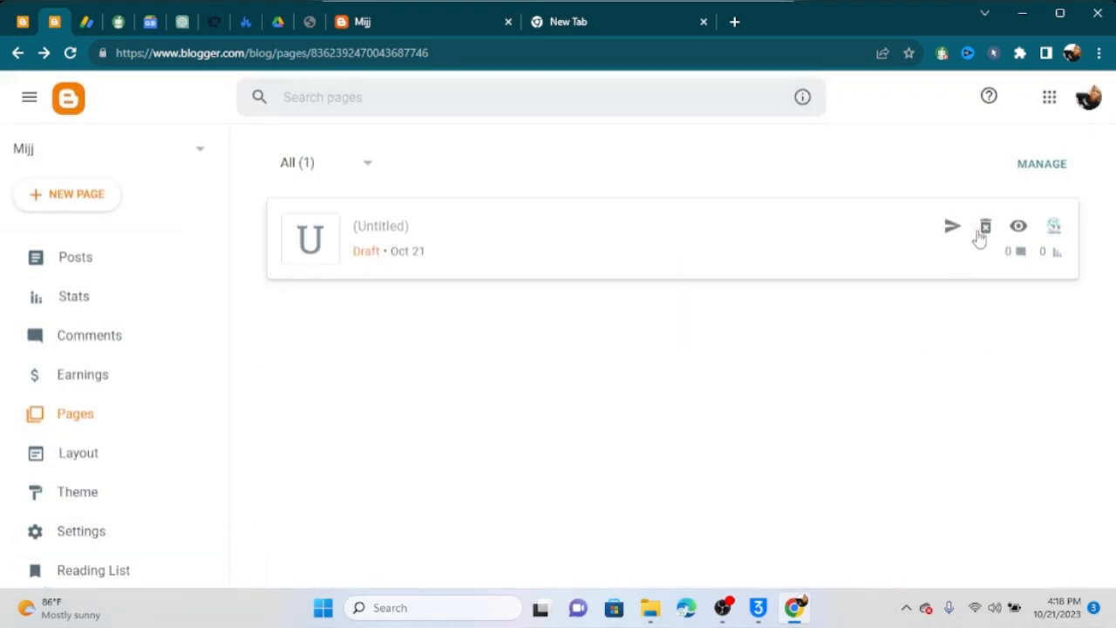
left_click(985, 229)
left_click(628, 384)
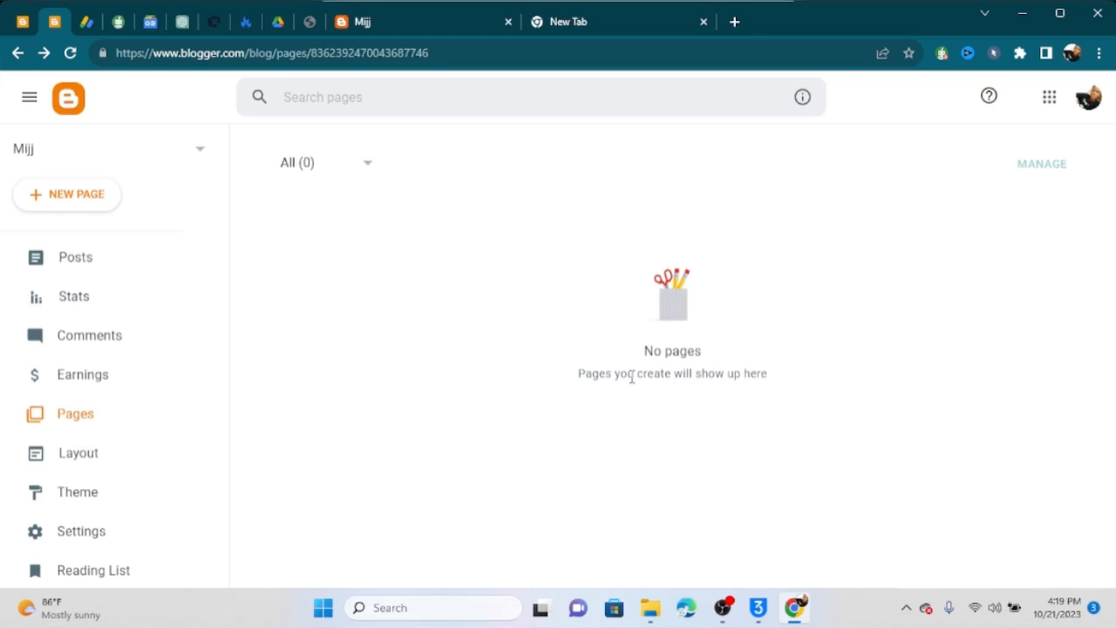
Switch to Google AdSense and examine the estimated earnings, the balance and the ad-limit notice on the home page
left_click(90, 25)
scroll(506, 325, "down", 2)
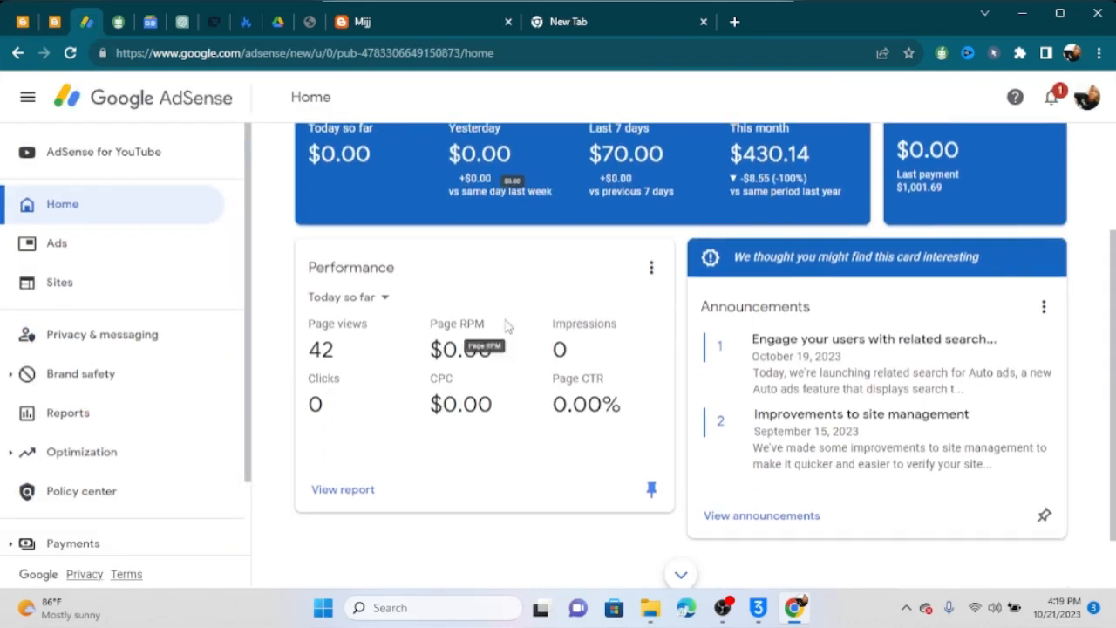
scroll(506, 181, "up", 2)
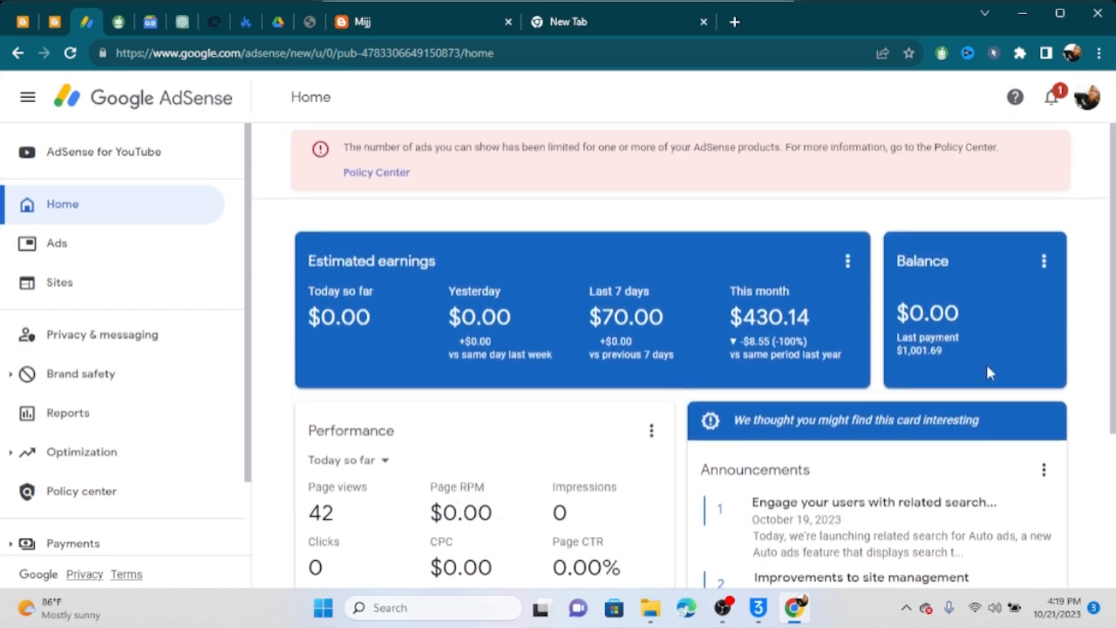
left_click_drag(981, 356, 839, 286)
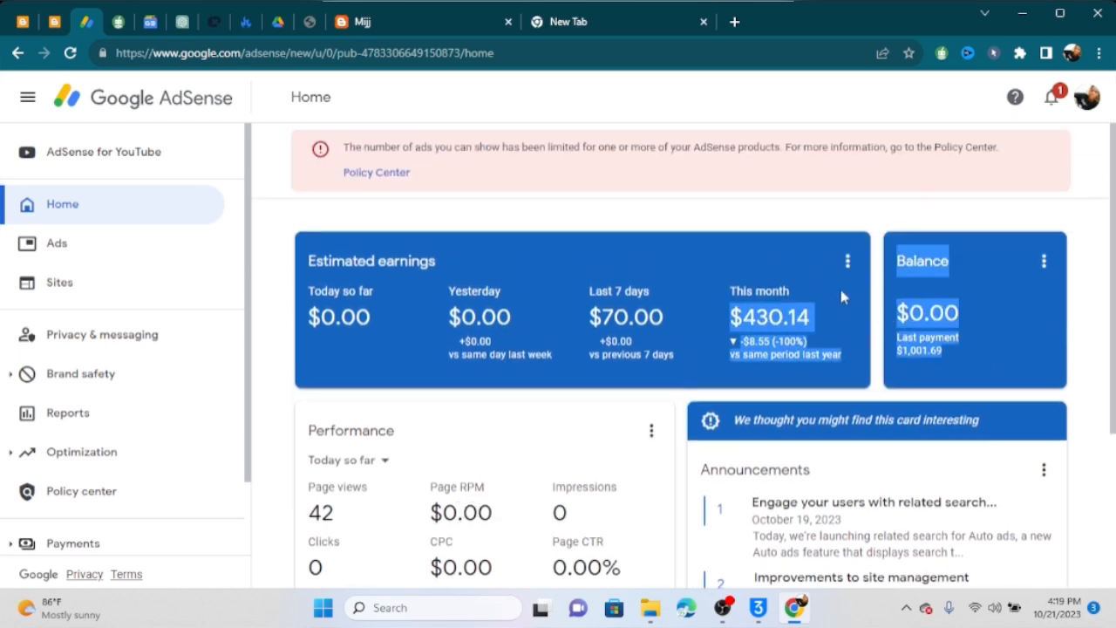
left_click(1003, 340)
left_click_drag(962, 359, 940, 299)
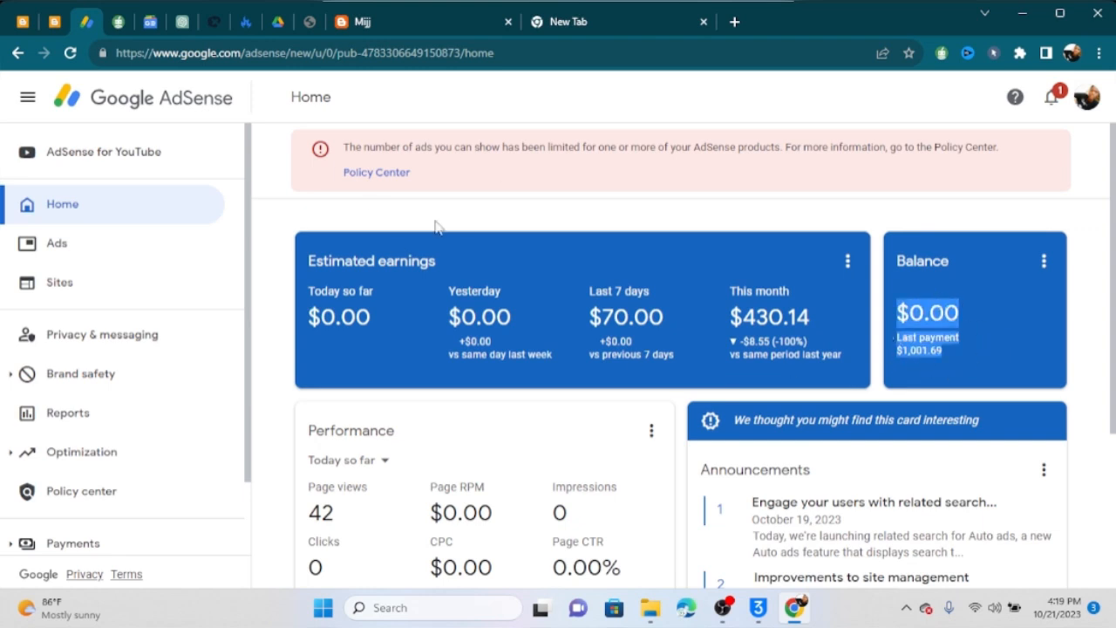
left_click_drag(468, 146, 342, 139)
Show the AdSense Performance figures for "Last 28 days vs previous 28 days" and review them alongside the earnings
scroll(811, 336, "down", 2)
scroll(695, 320, "down", 1)
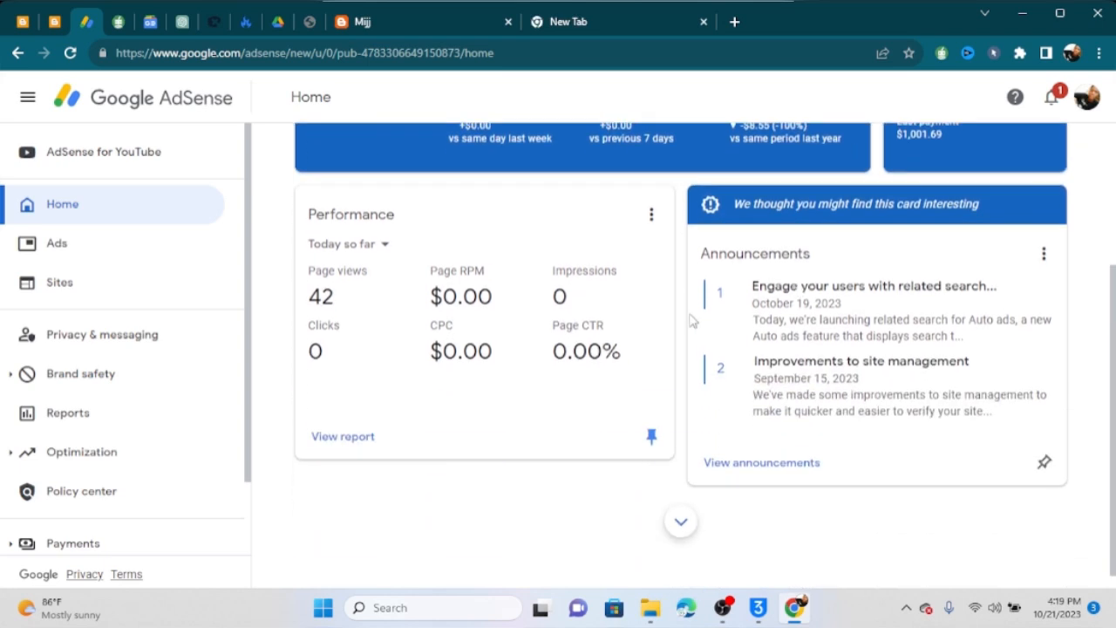
left_click(370, 215)
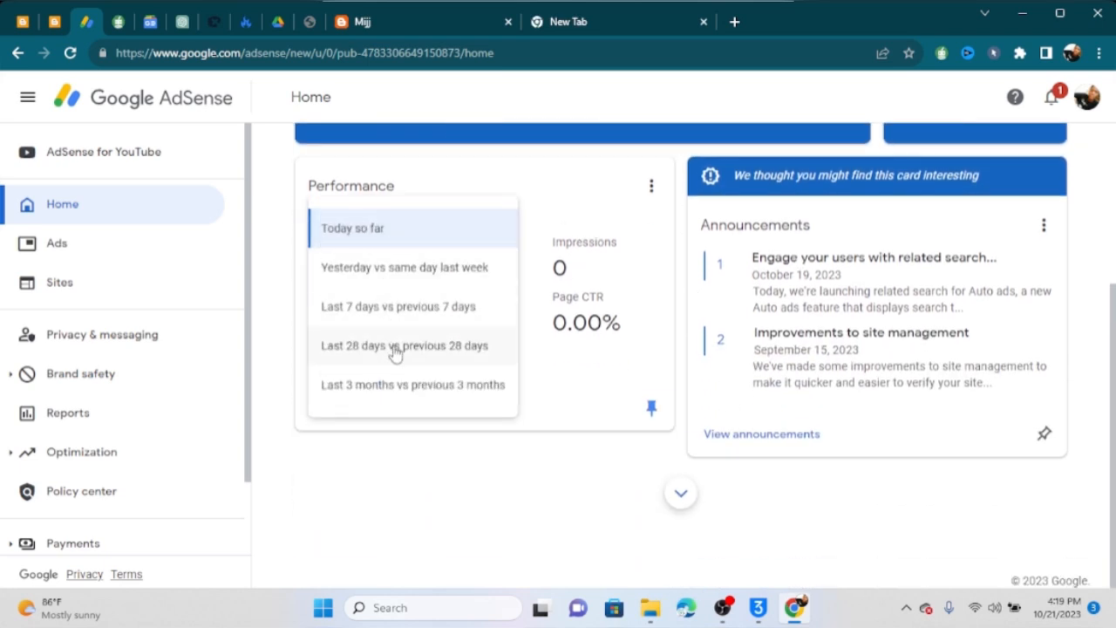
left_click(386, 345)
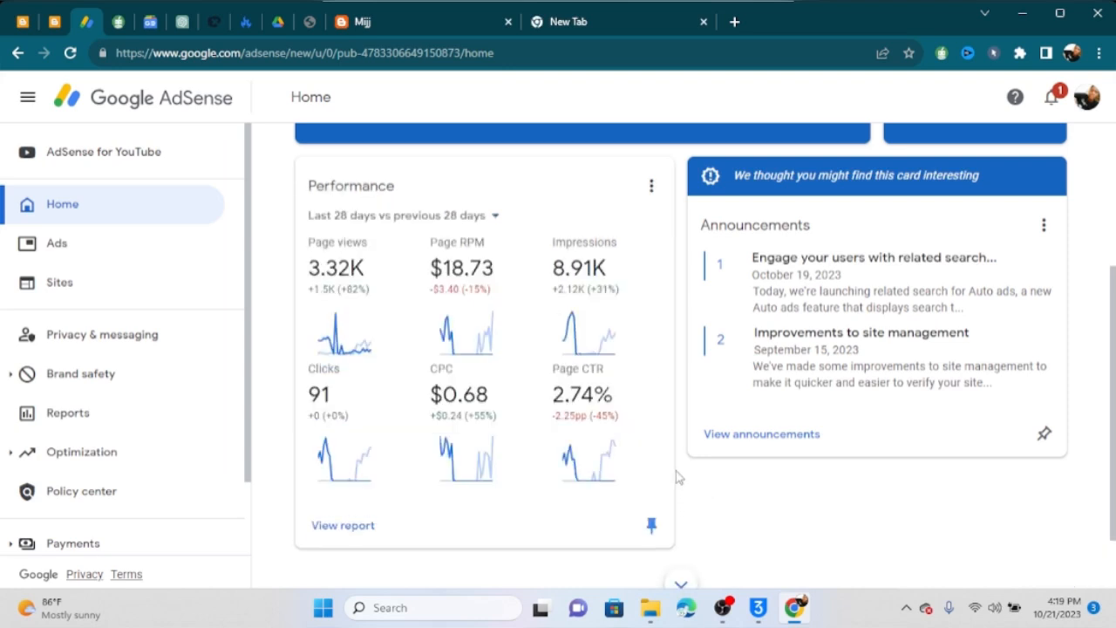
scroll(675, 470, "up", 2)
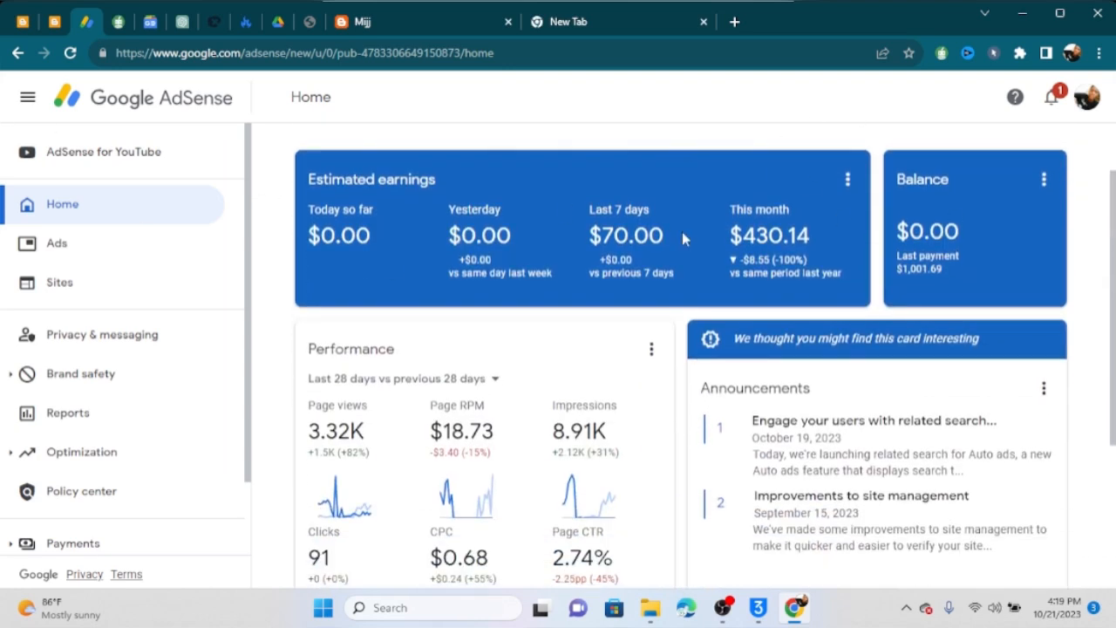
Switch to the other Blogger blog and examine its list of published pages as a reference for required pages
left_click(60, 29)
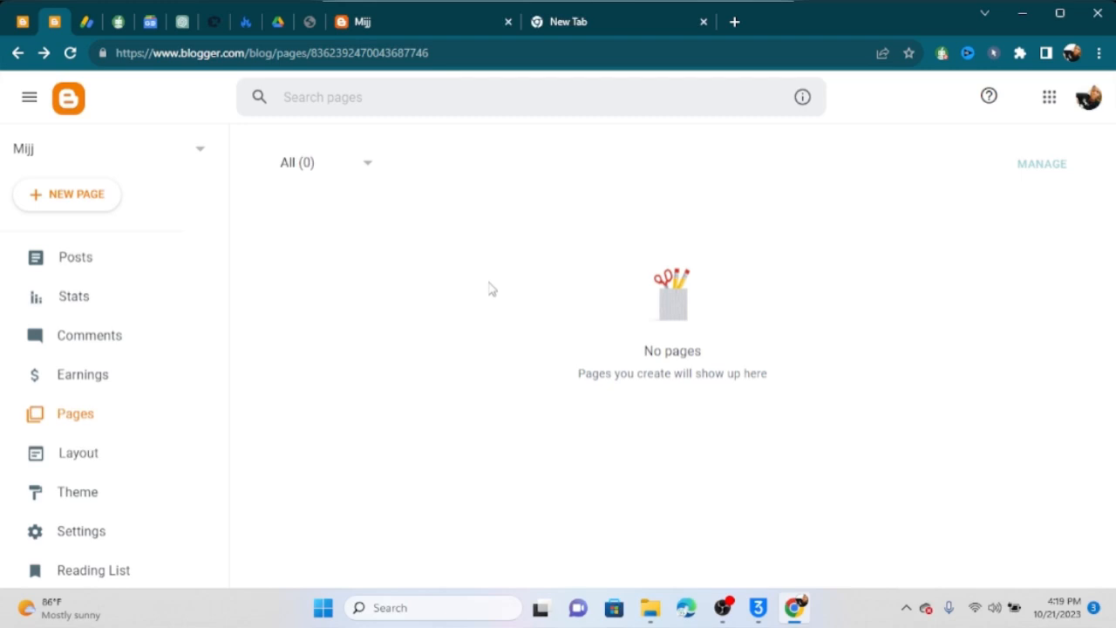
left_click(20, 19)
scroll(631, 330, "down", 2)
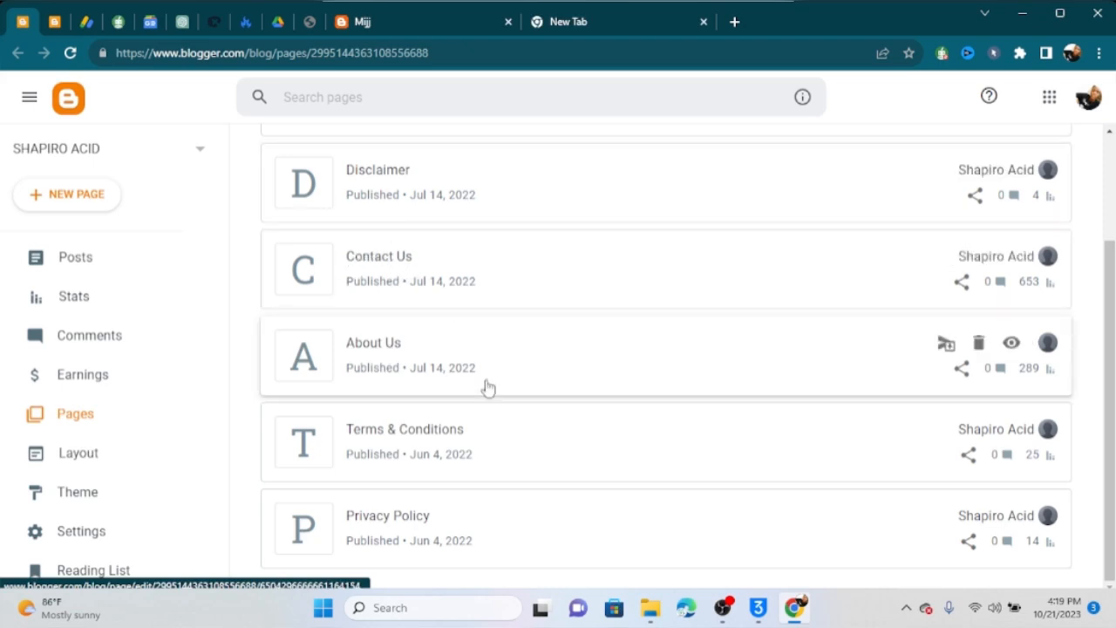
scroll(484, 387, "up", 2)
scroll(404, 391, "down", 2)
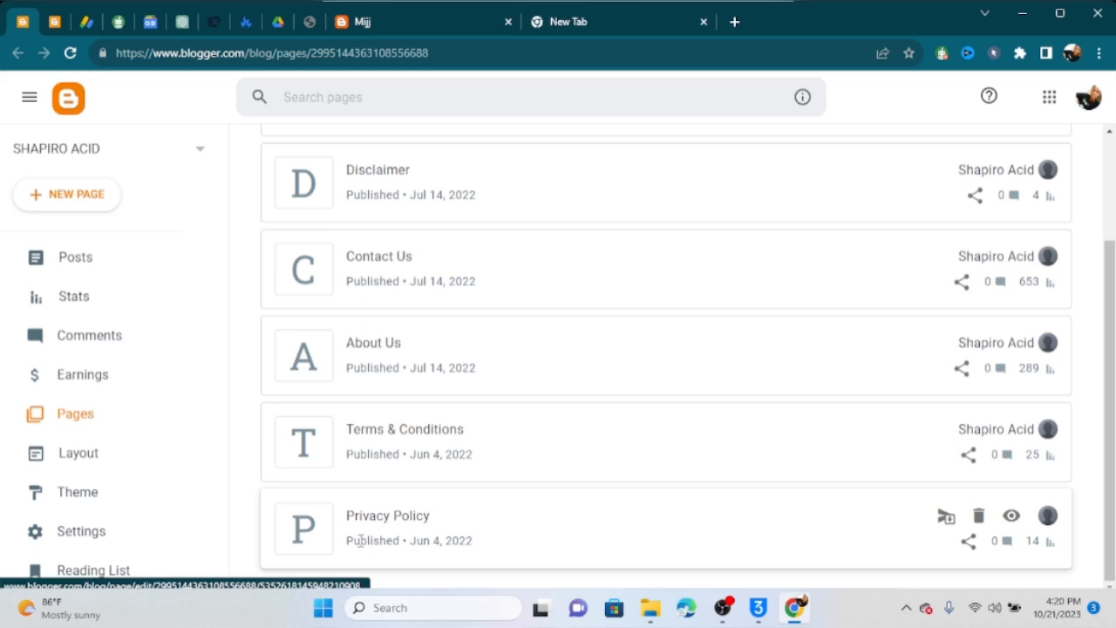
Create a new page in the Mijj blog, title it "Privacy Policy" and place the cursor in its body
left_click(54, 22)
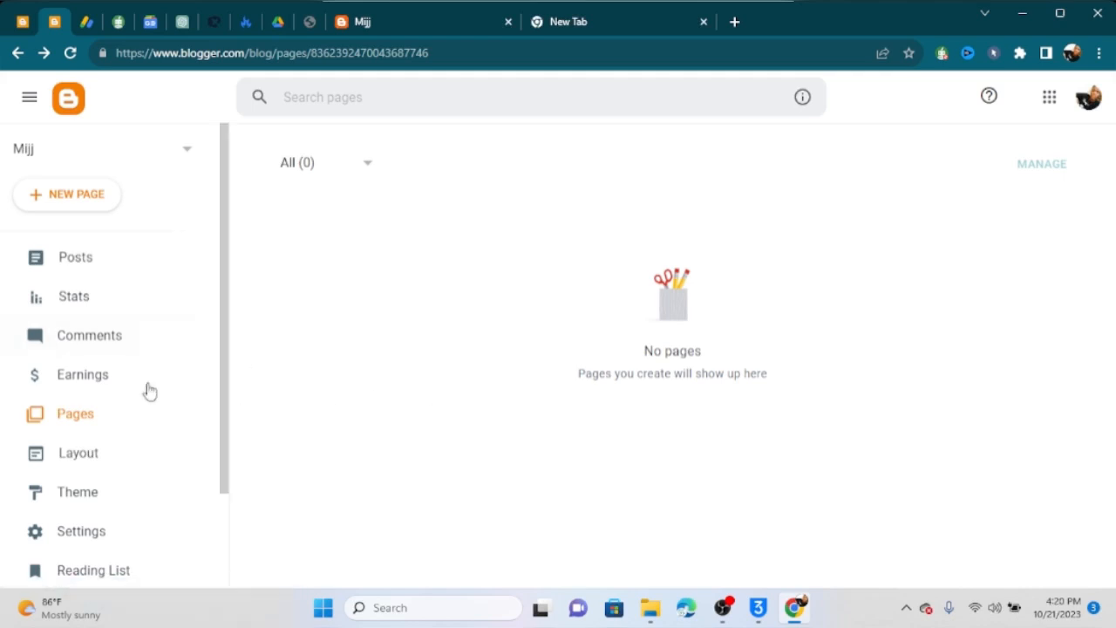
left_click(41, 206)
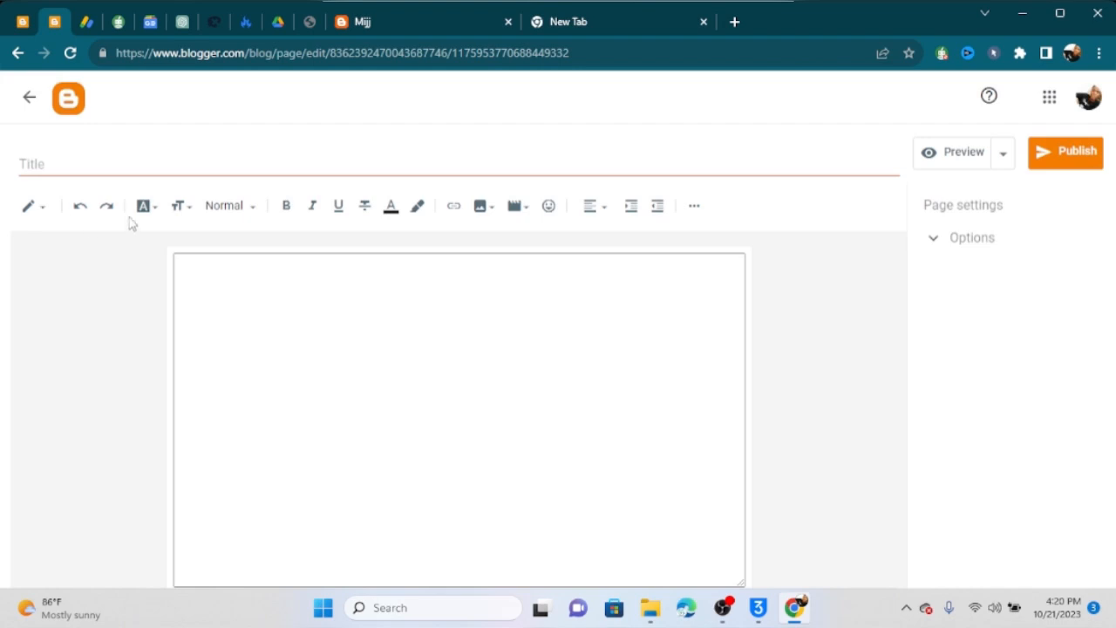
left_click(83, 163)
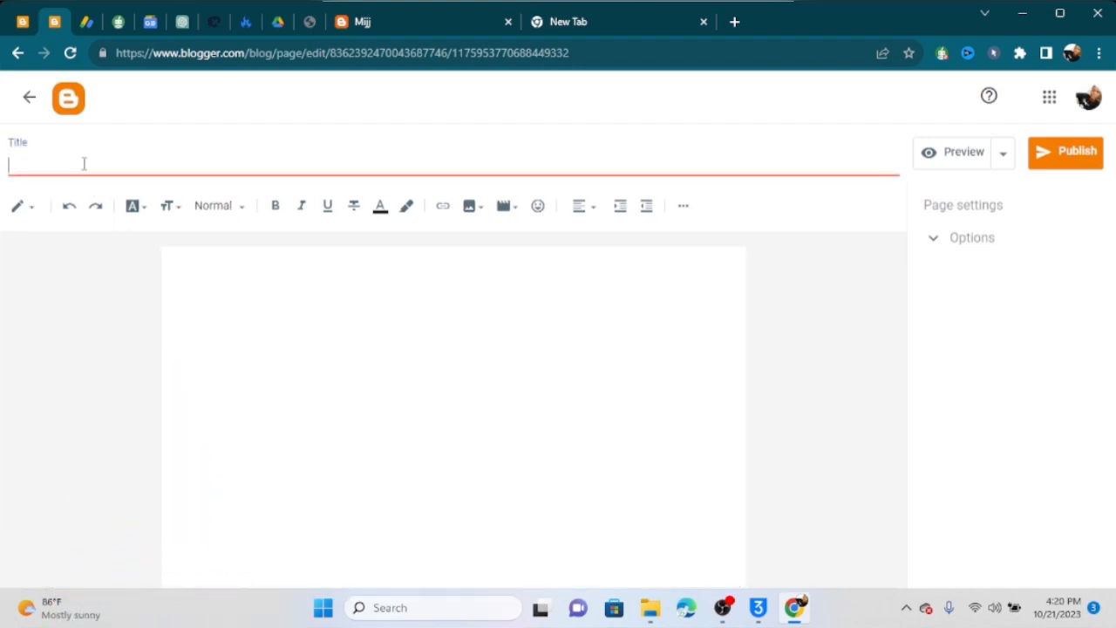
type("Privacy P")
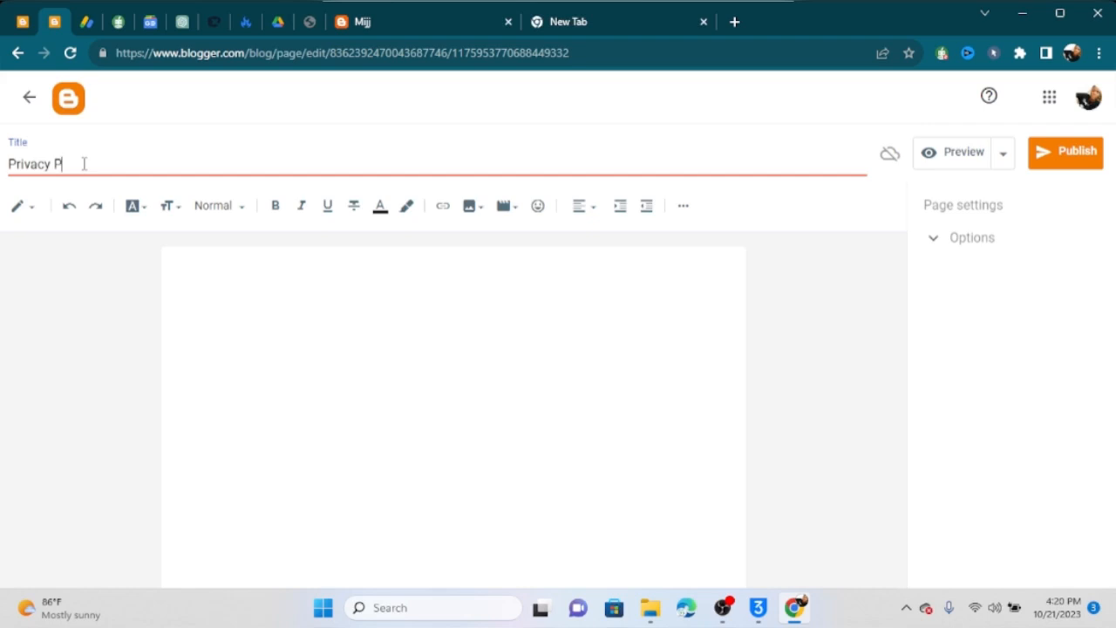
type("olicy")
left_click(280, 380)
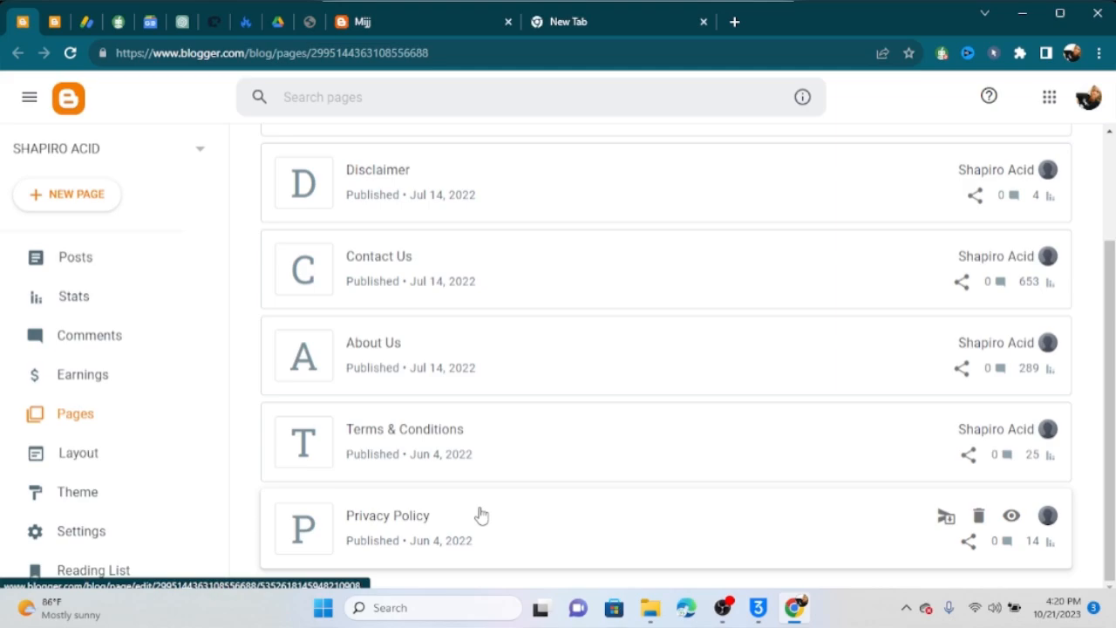
Open the existing Privacy Policy page of the other blog and read through its sections
left_click(482, 516)
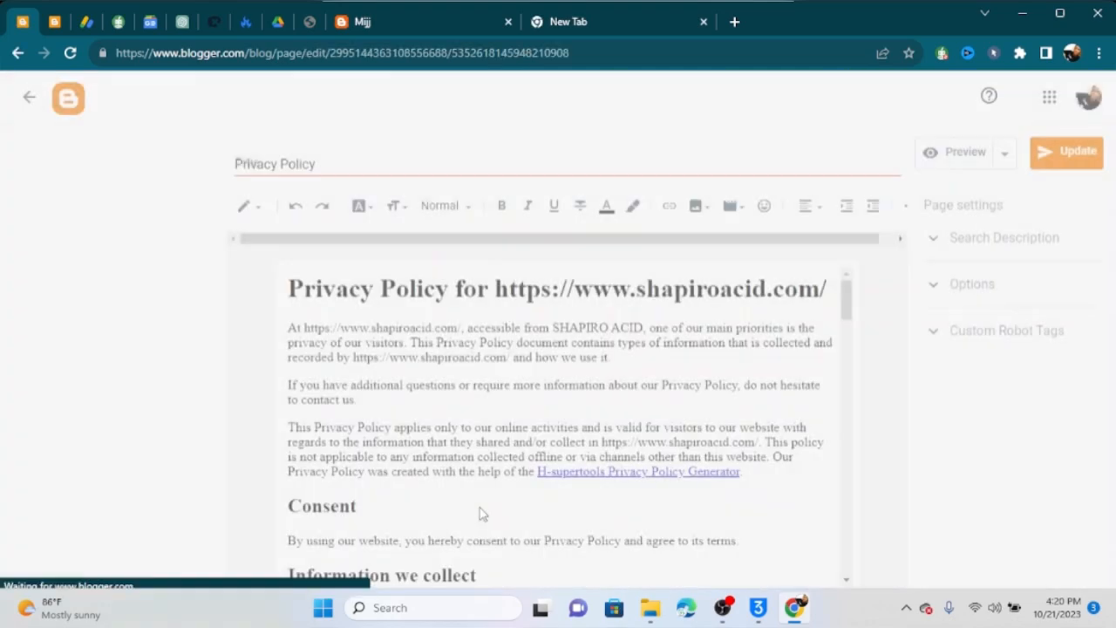
scroll(436, 401, "down", 5)
scroll(433, 403, "down", 15)
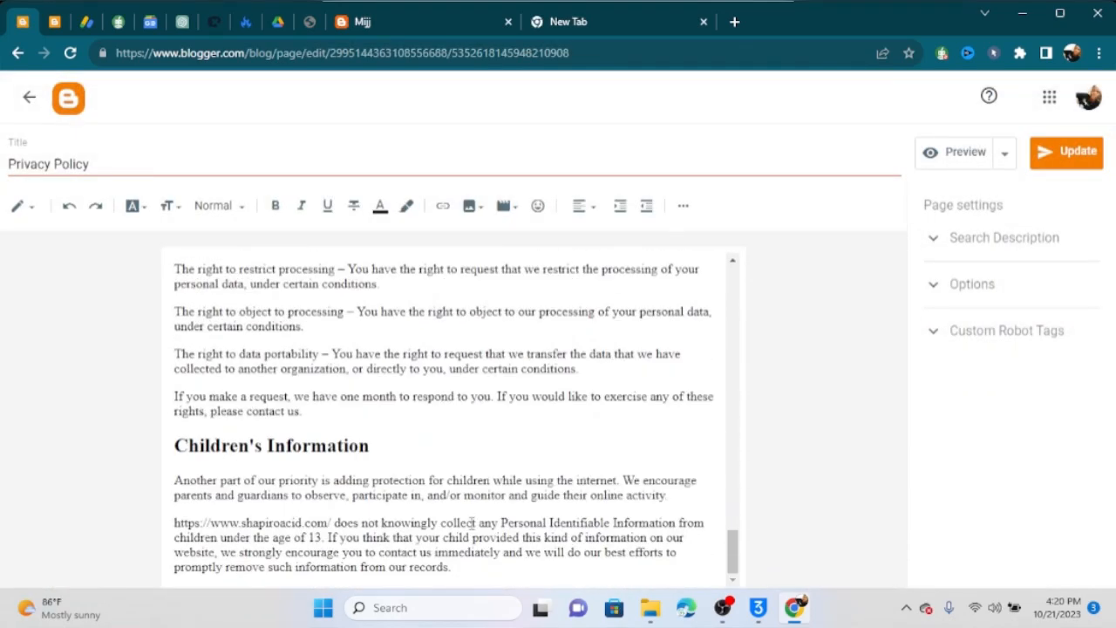
scroll(471, 523, "up", 5)
scroll(471, 522, "up", 4)
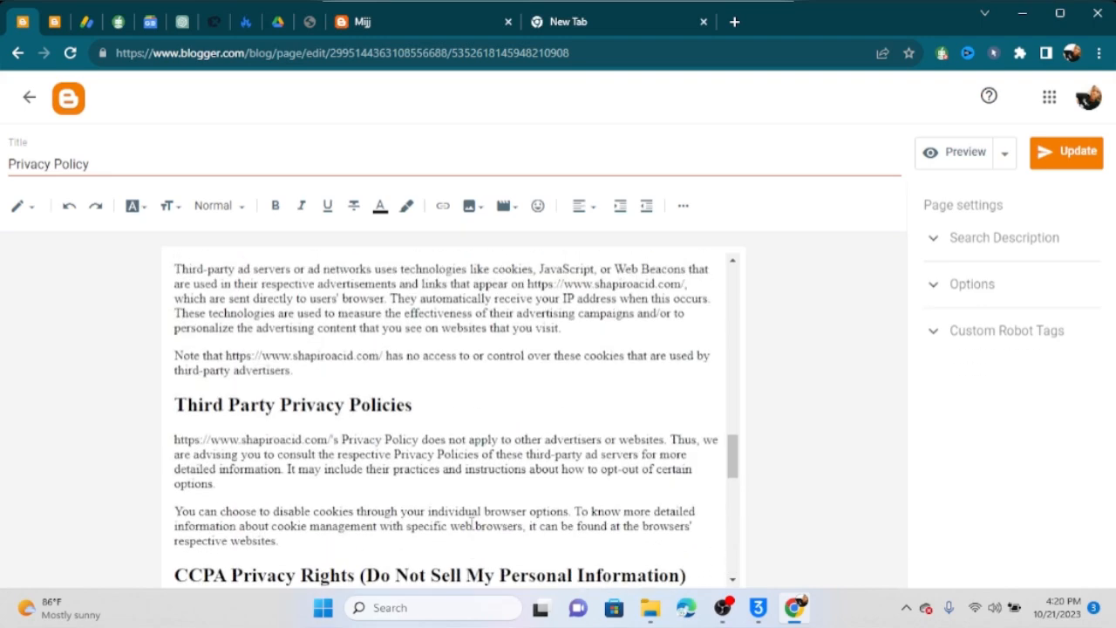
scroll(497, 506, "up", 2)
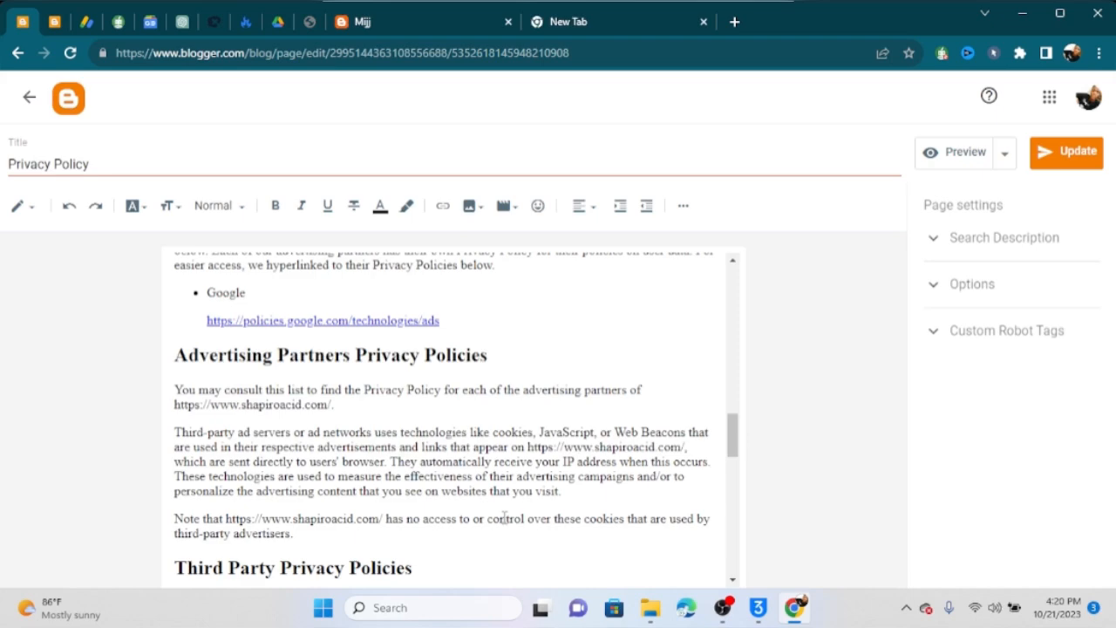
scroll(504, 518, "up", 4)
scroll(503, 509, "up", 5)
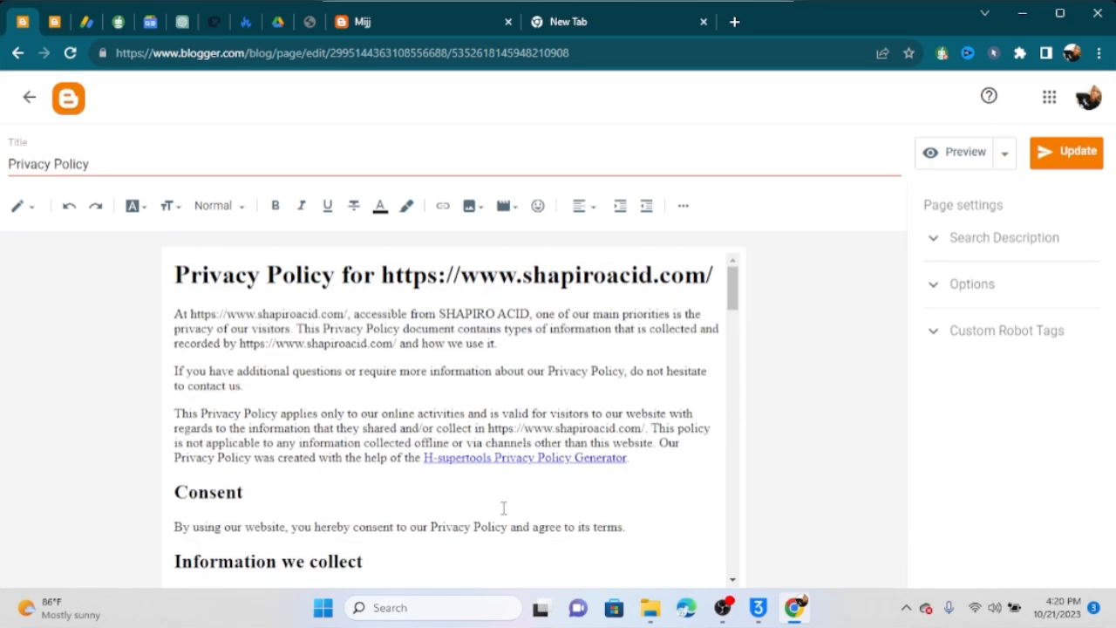
Search Google for "privacy policy generator" in the new tab, replacing the mistaken "price of" search
left_click(586, 22)
left_click(387, 357)
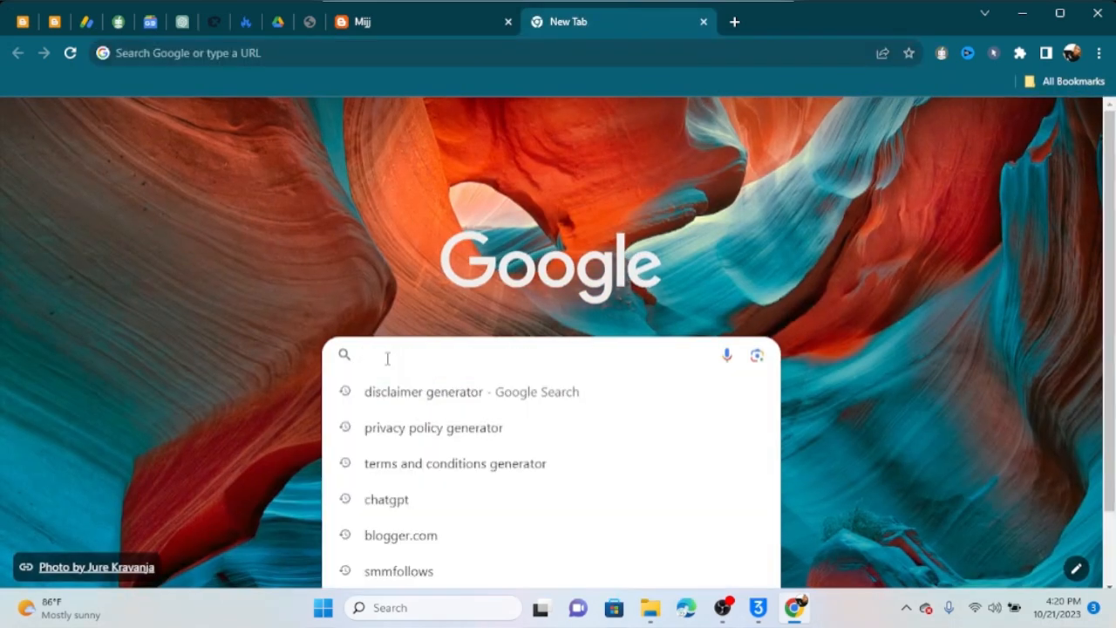
type("pri")
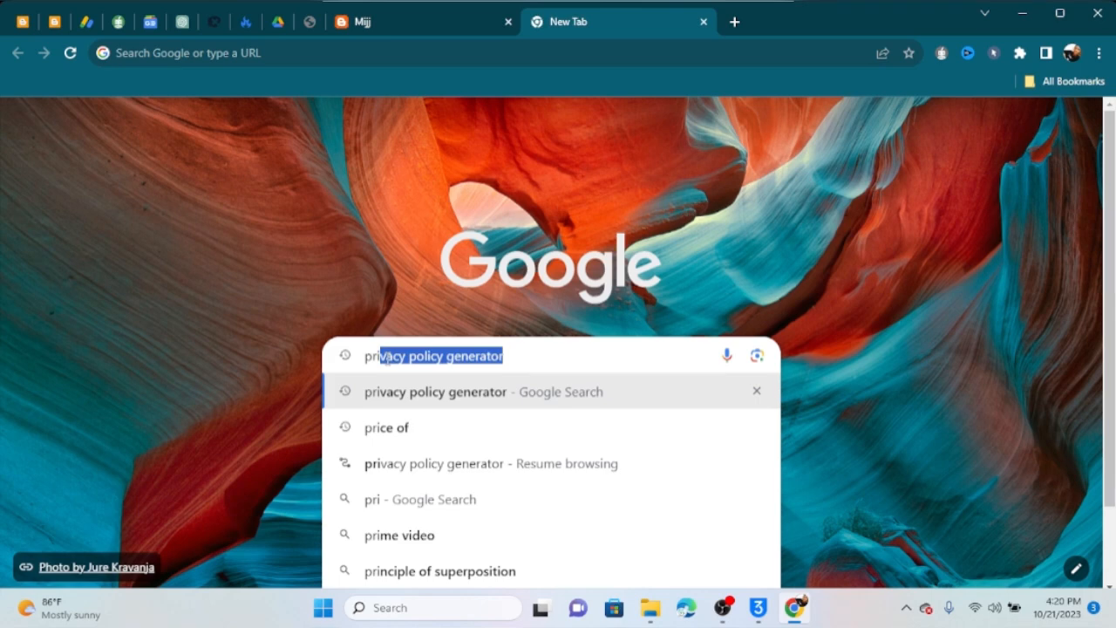
left_click(438, 424)
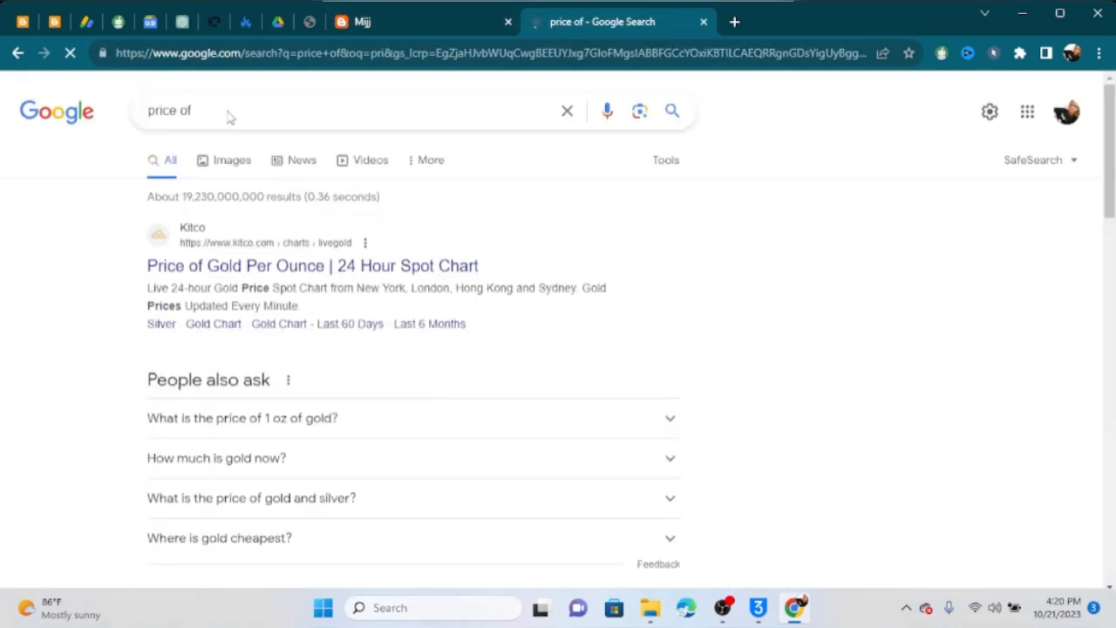
left_click(206, 113)
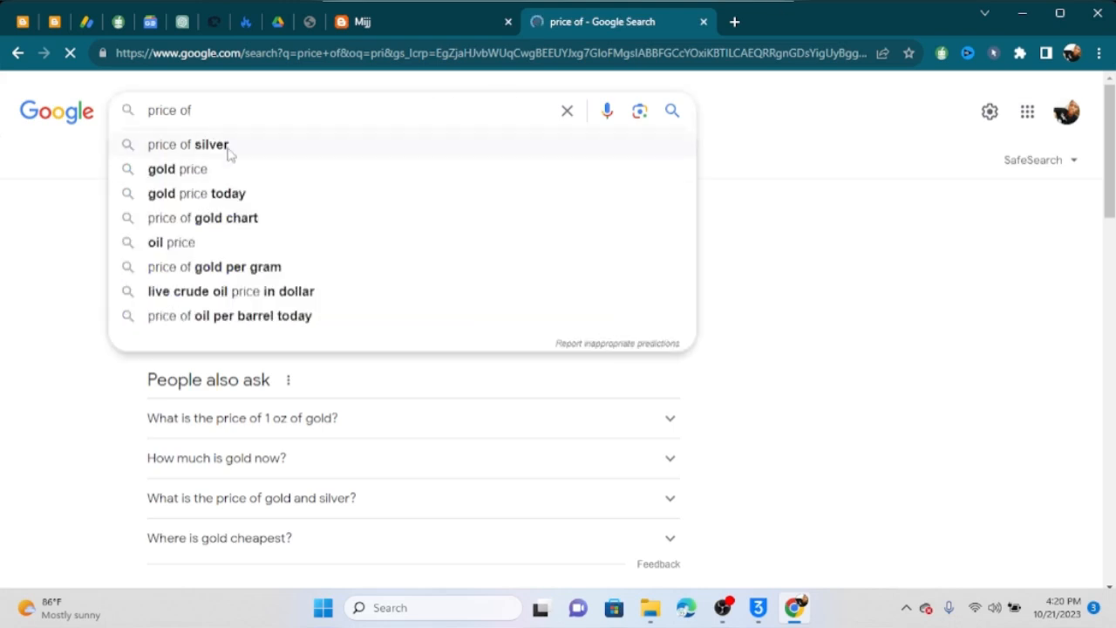
key("BackSpace")
key("BackSpace")
key("BackSpace")
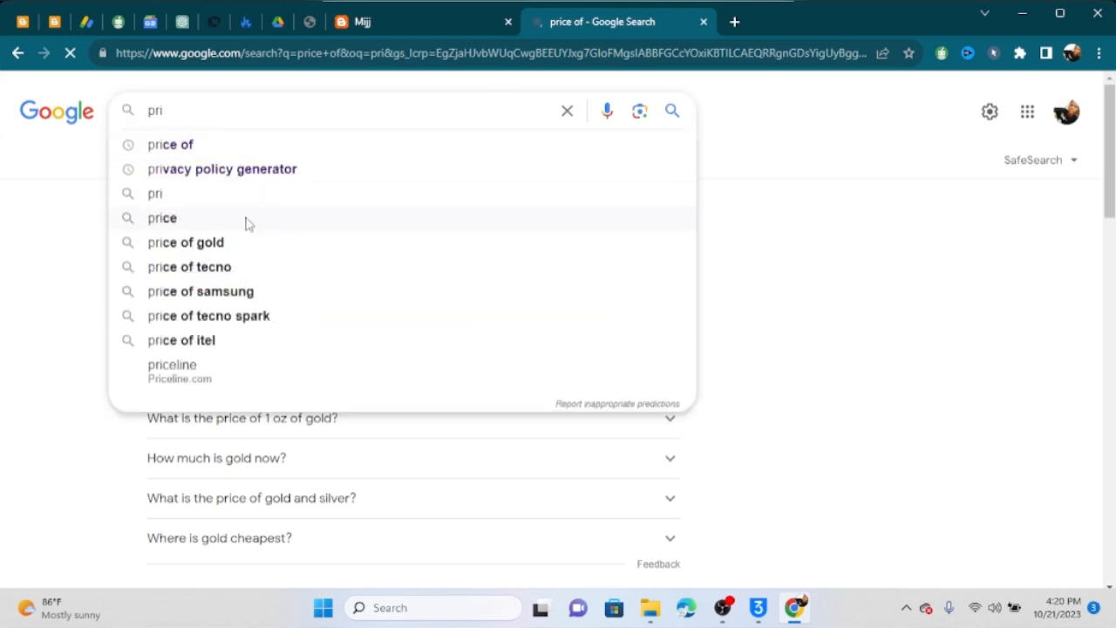
left_click(218, 169)
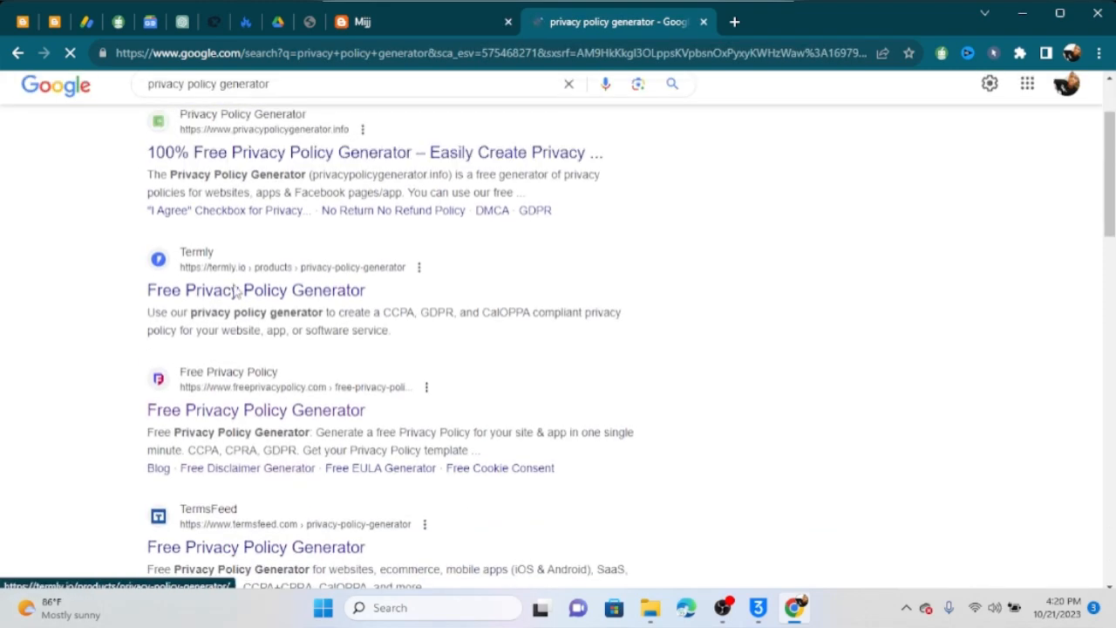
Open the Free Privacy Policy Generator result from freeprivacypolicy.com
scroll(242, 252, "down", 3)
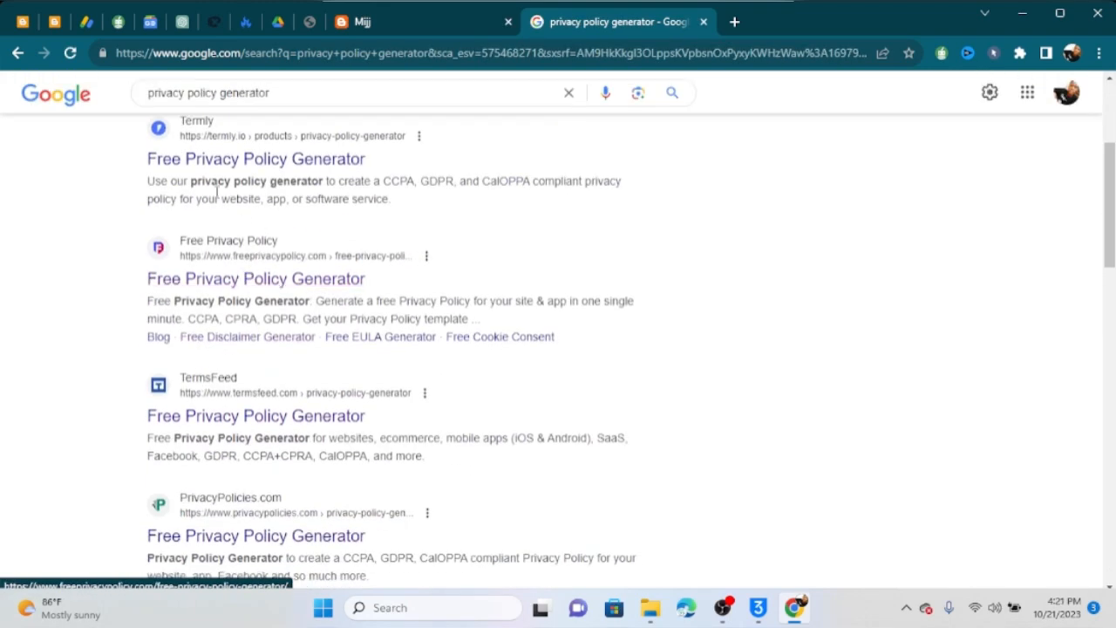
mouse_move(581, 344)
left_mouse_down()
mouse_move(262, 246)
mouse_move(45, 247)
left_mouse_up()
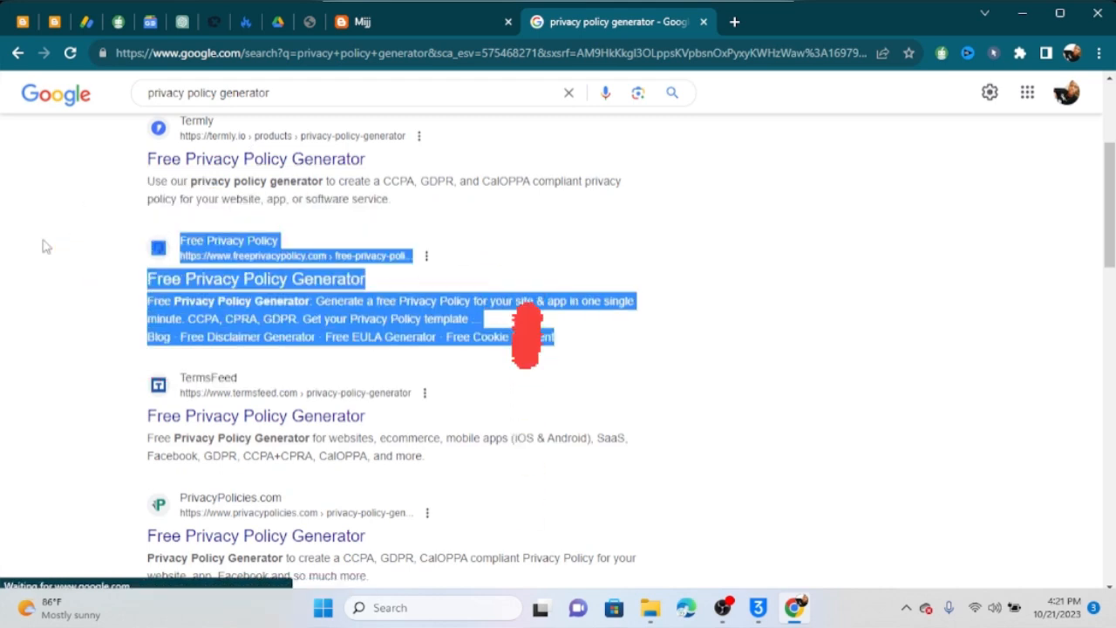
left_click(251, 278)
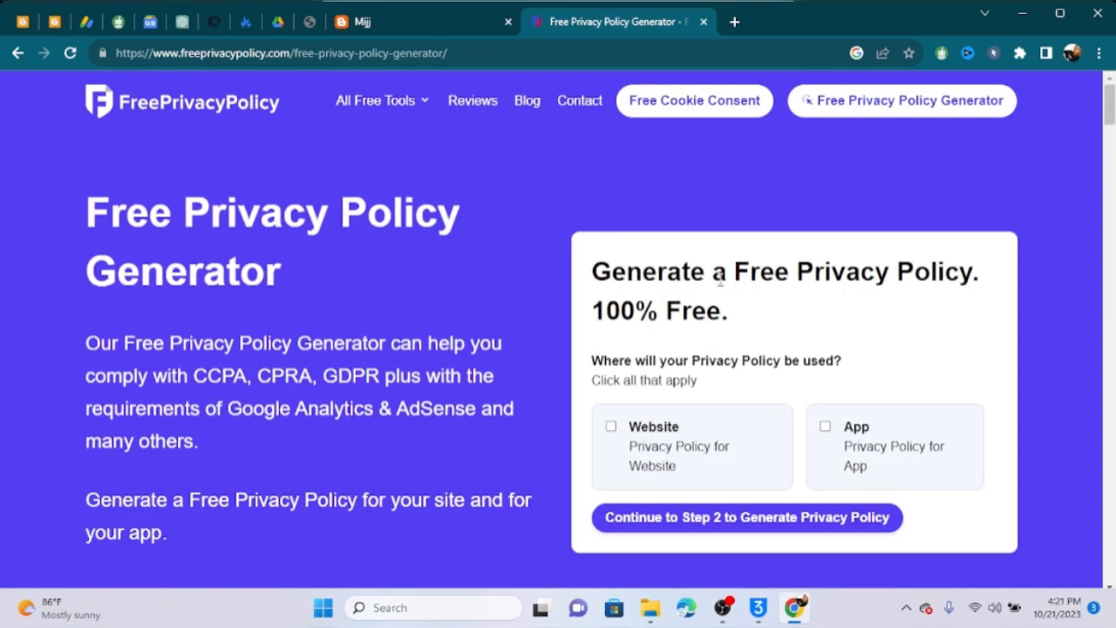
Choose Website as the place where the Privacy Policy will be used and continue to step 2 of the generator
left_click_drag(592, 276, 907, 309)
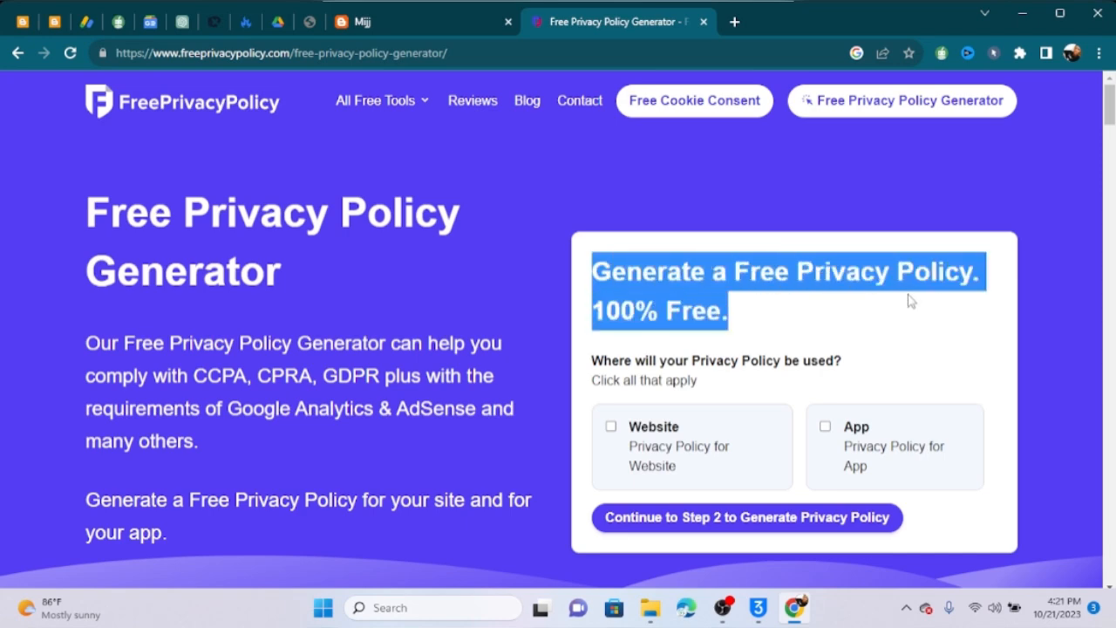
left_click(746, 318)
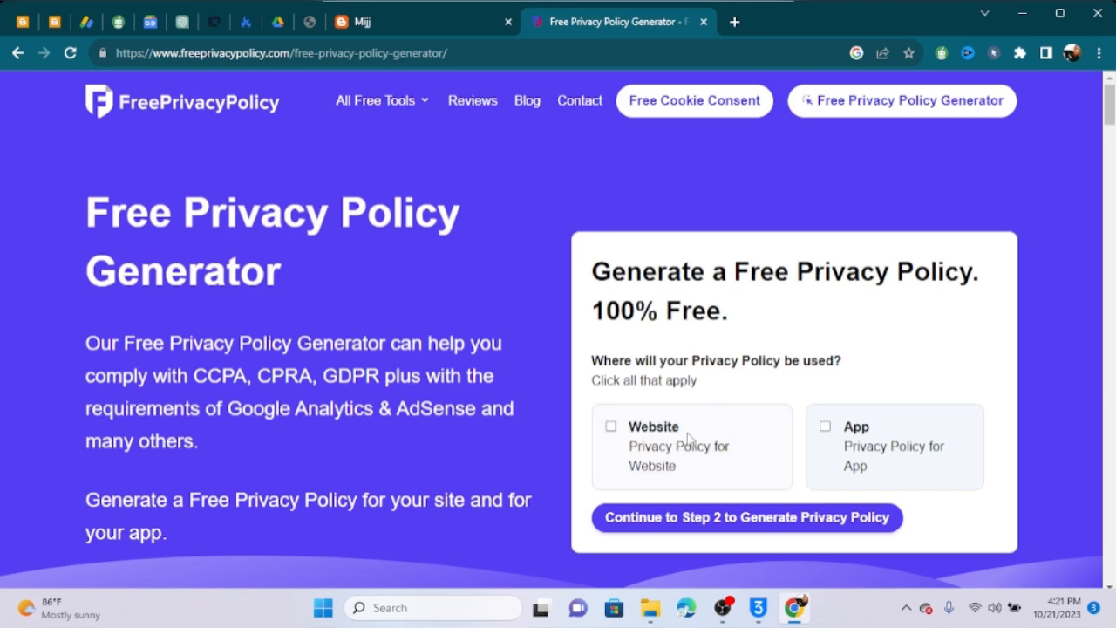
left_click(611, 427)
left_click(696, 519)
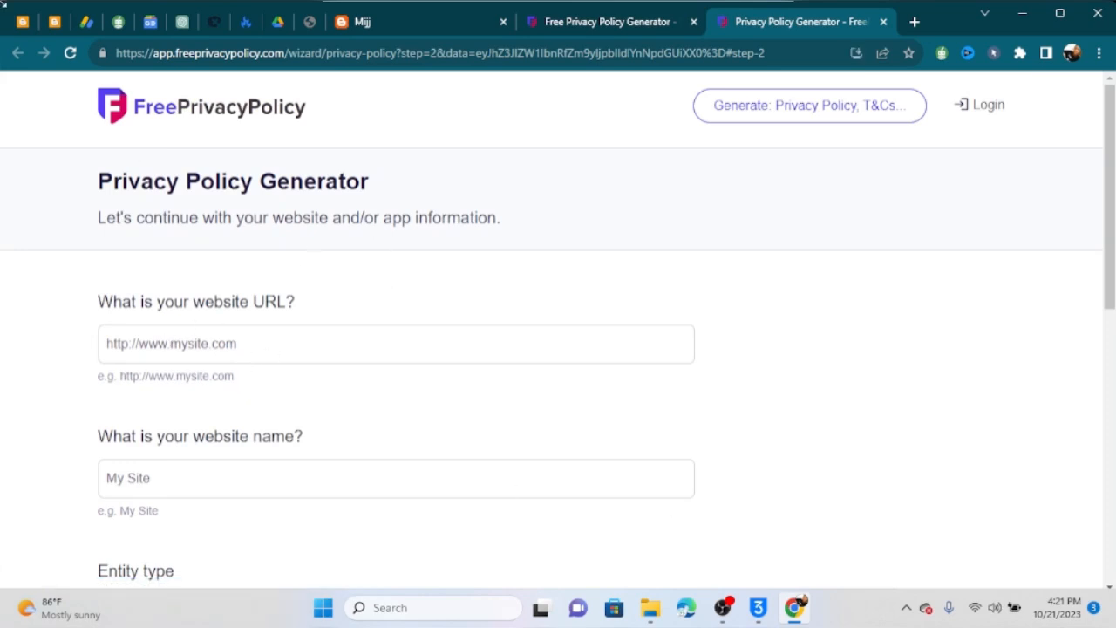
left_click(54, 22)
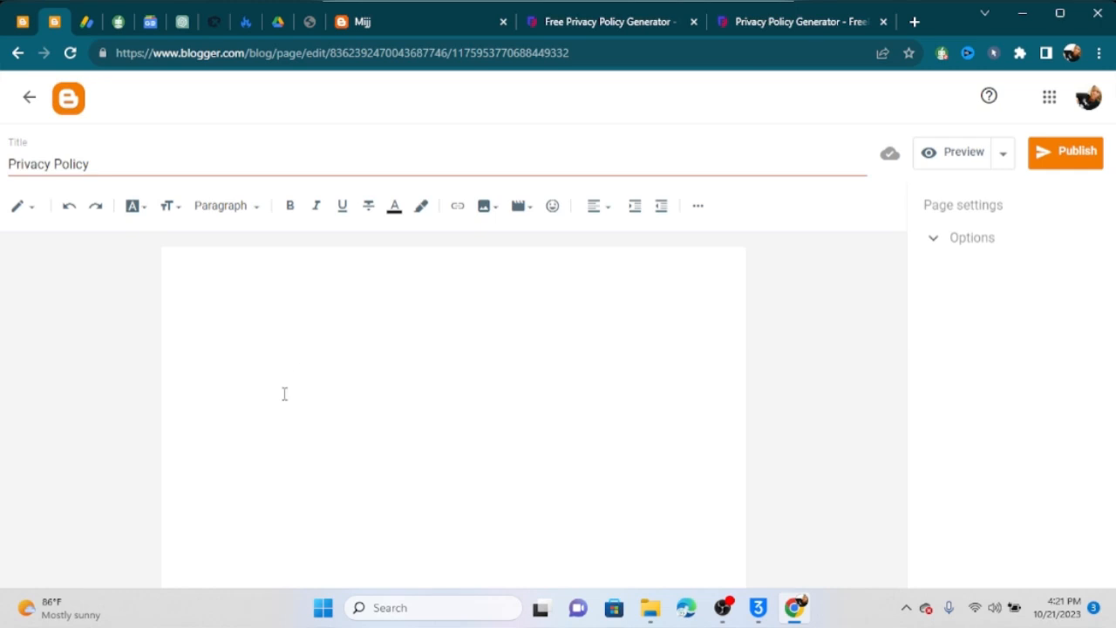
left_click(447, 27)
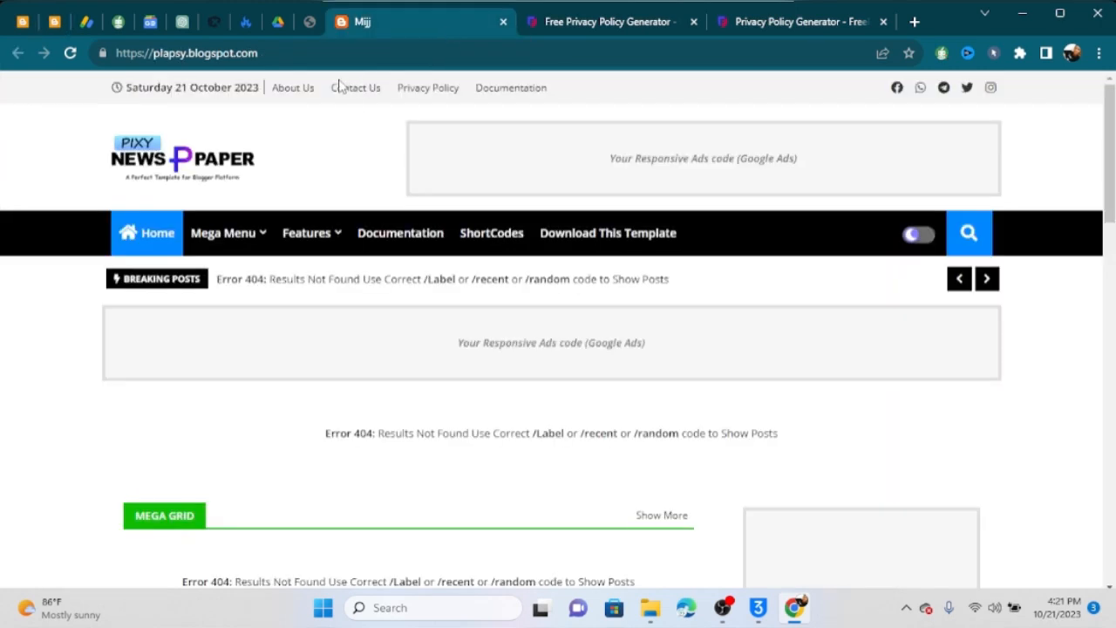
left_click(198, 61)
right_click(198, 61)
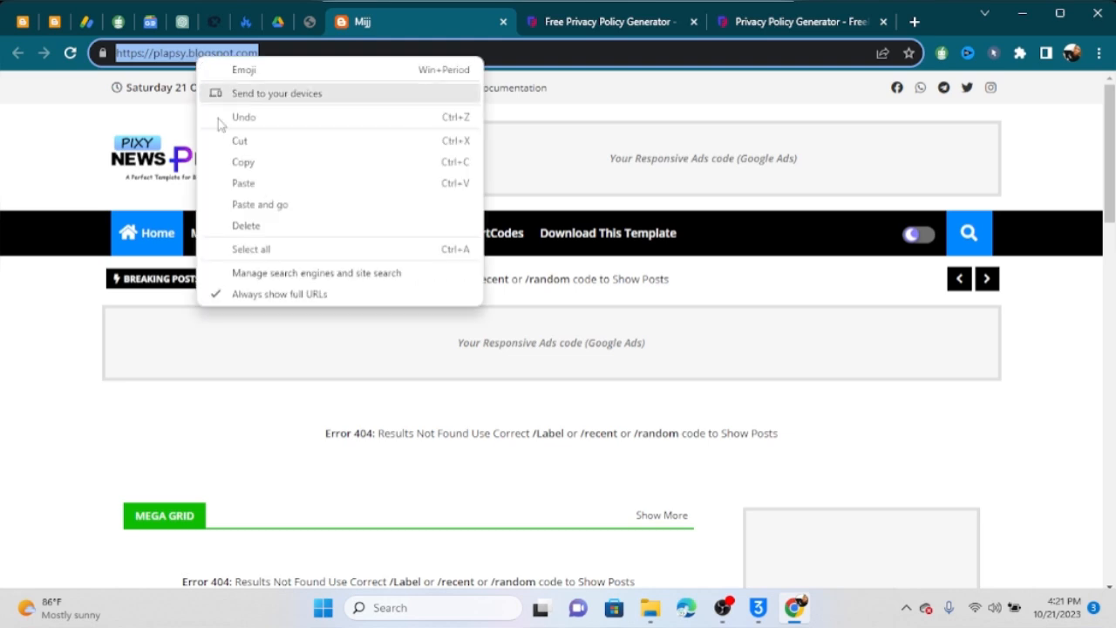
left_click(210, 161)
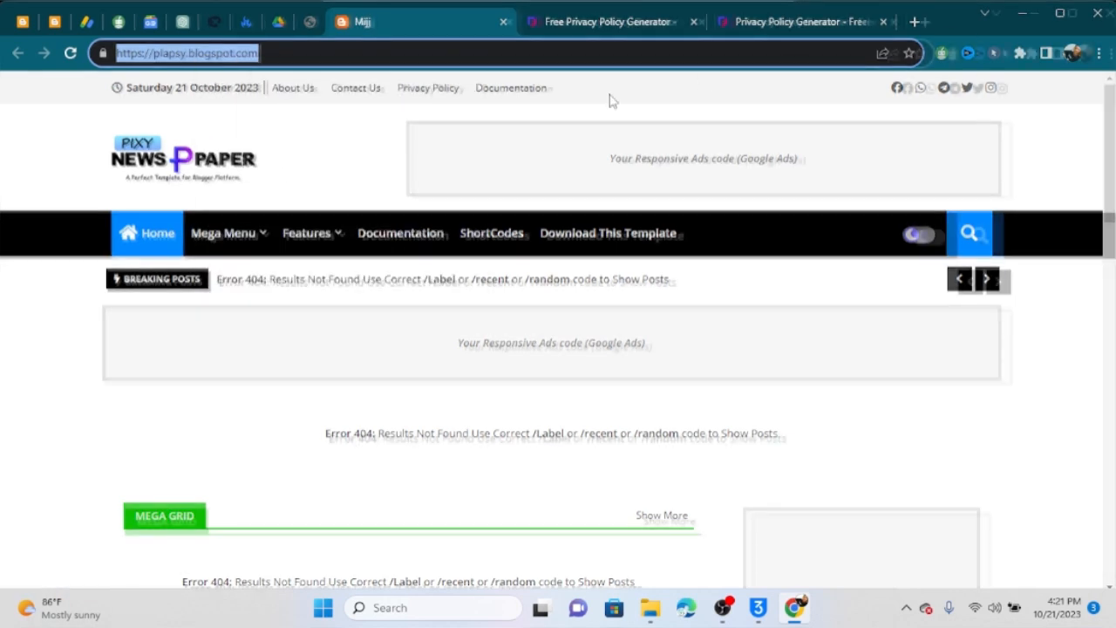
Fill in the generator form with the copied blog address as the website URL and "Mijj" as the website name
left_click(772, 22)
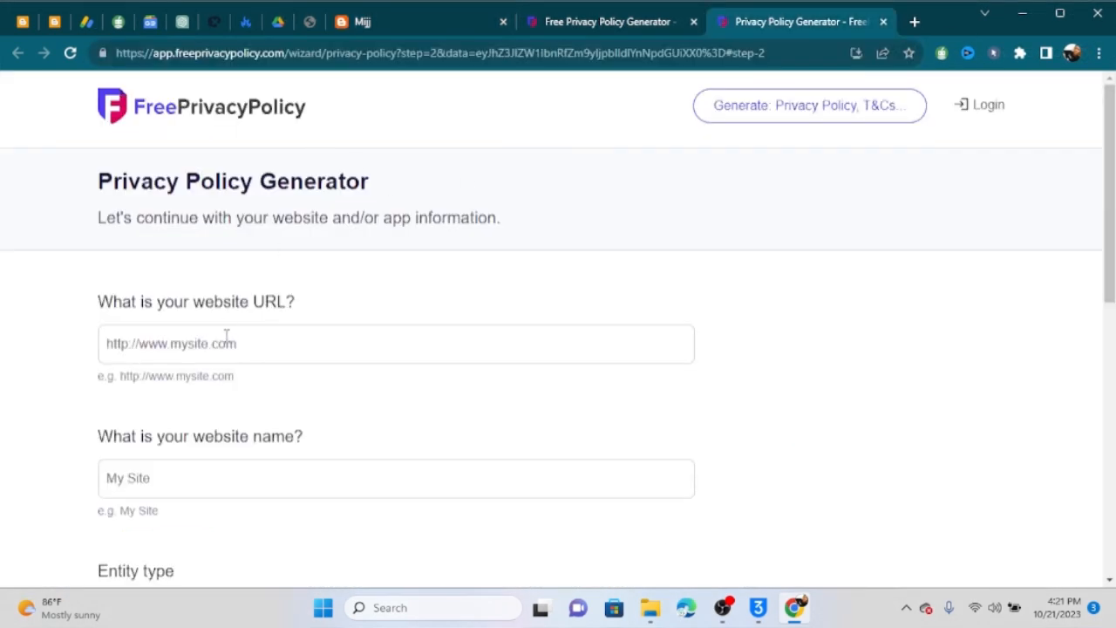
left_click(226, 336)
left_click(255, 389)
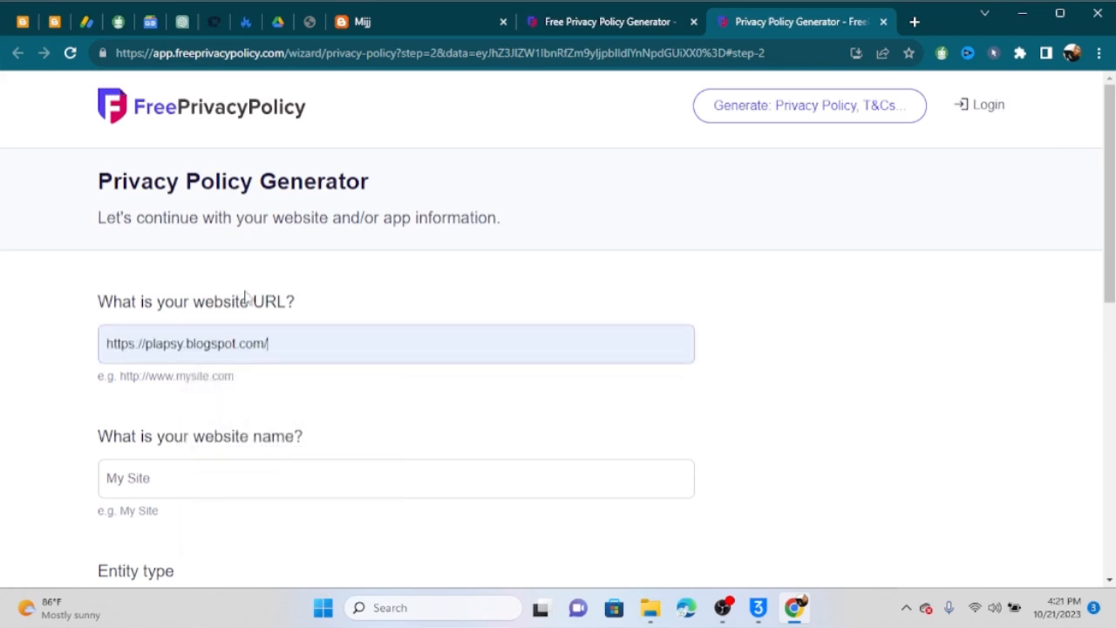
left_click(167, 486)
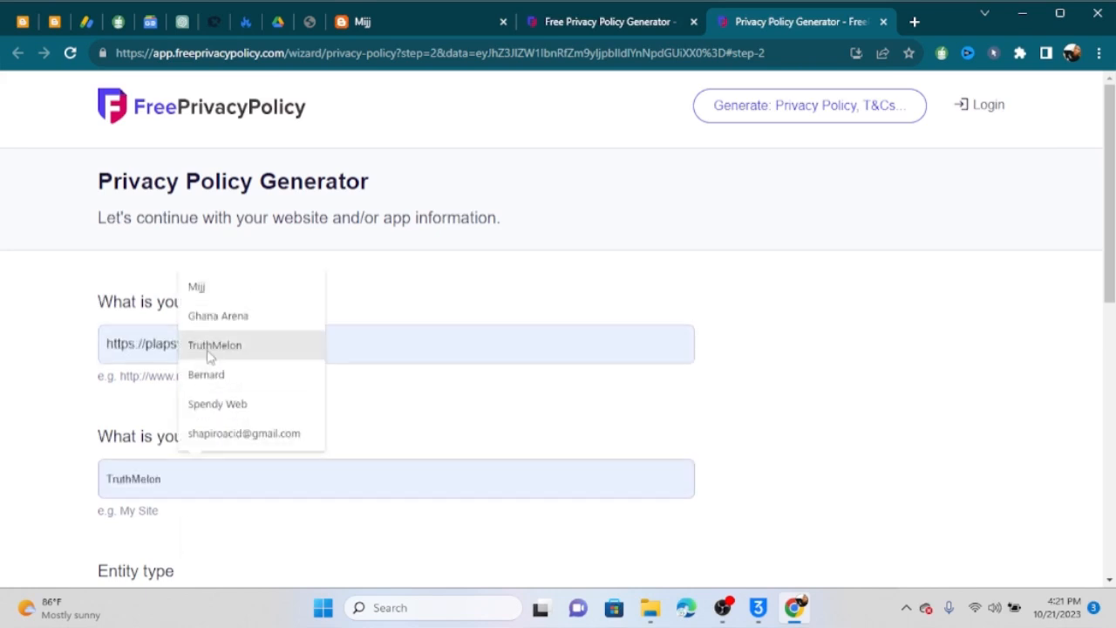
left_click(206, 301)
Set the entity type to "I'm an Individual" and the country to Ghana, and proceed to the personal information questions
scroll(262, 428, "down", 3)
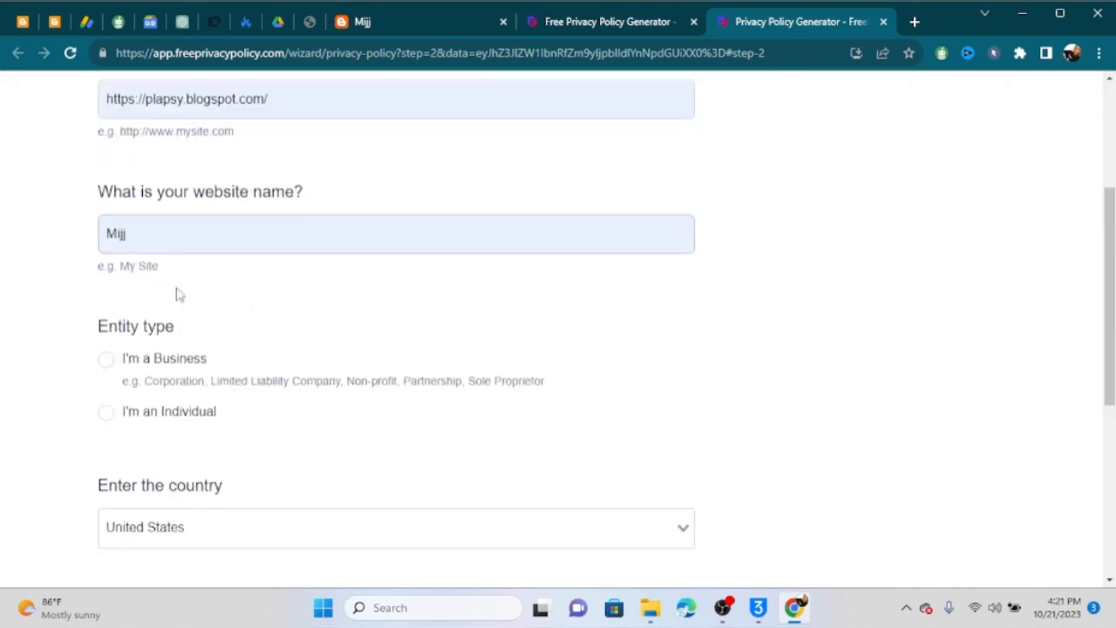
left_click(108, 414)
scroll(165, 395, "down", 2)
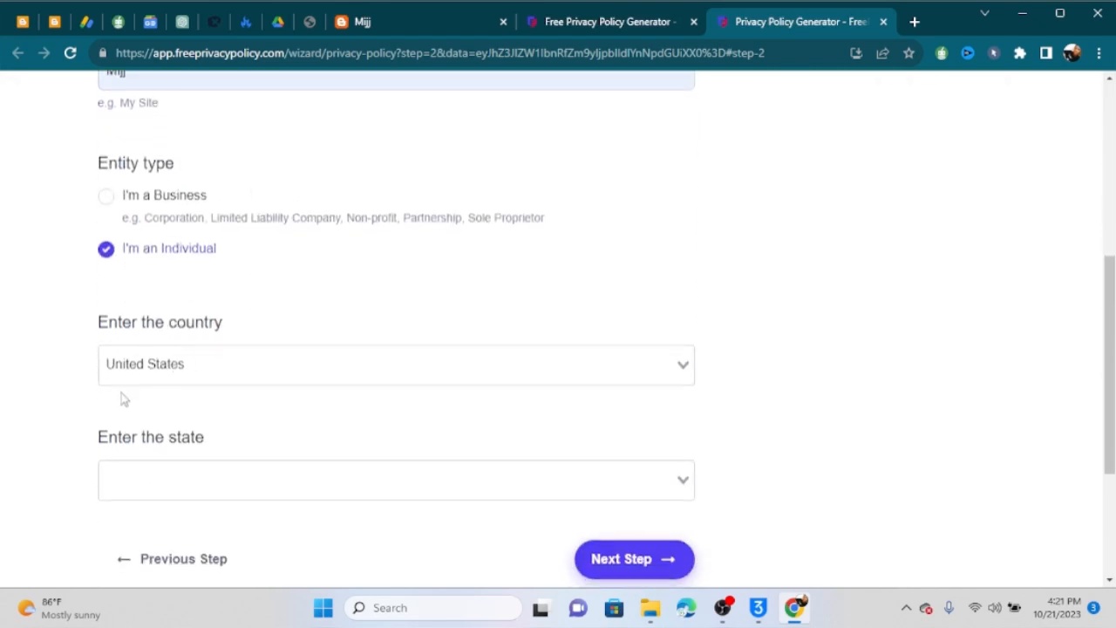
left_click(201, 367)
type("gh")
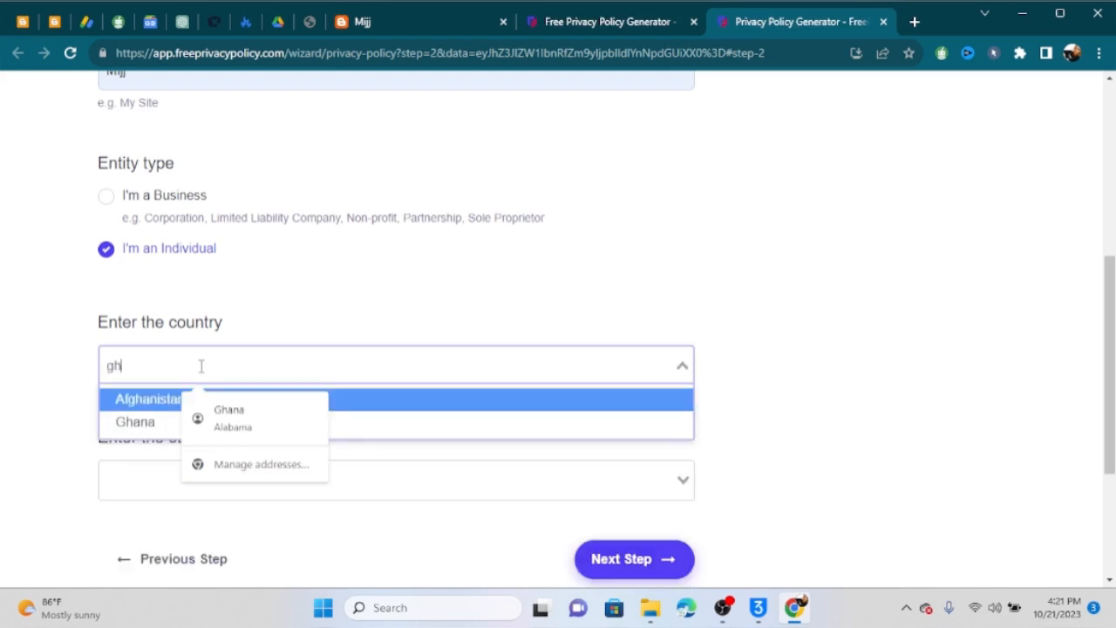
key("Down")
key("Return")
left_click(595, 451)
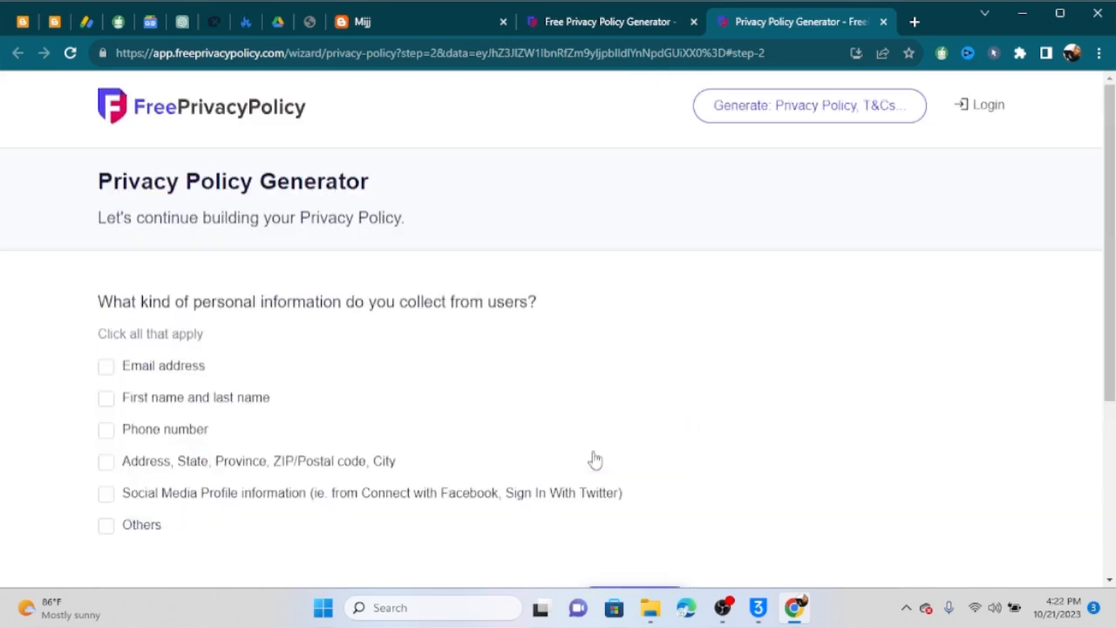
Select Email address as the personal information collected from users and proceed to the contact options
left_click(105, 367)
scroll(299, 492, "down", 3)
left_click(590, 326)
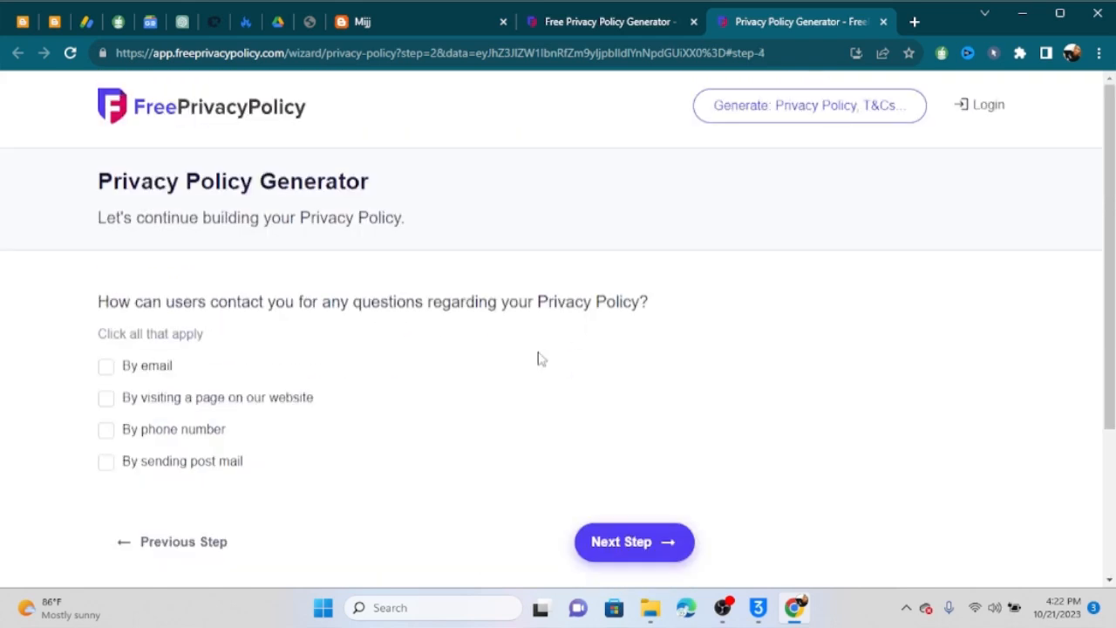
Choose "By email" as the contact method, fill in the contact e-mail address and proceed
left_click(146, 367)
left_click(198, 451)
key("Down")
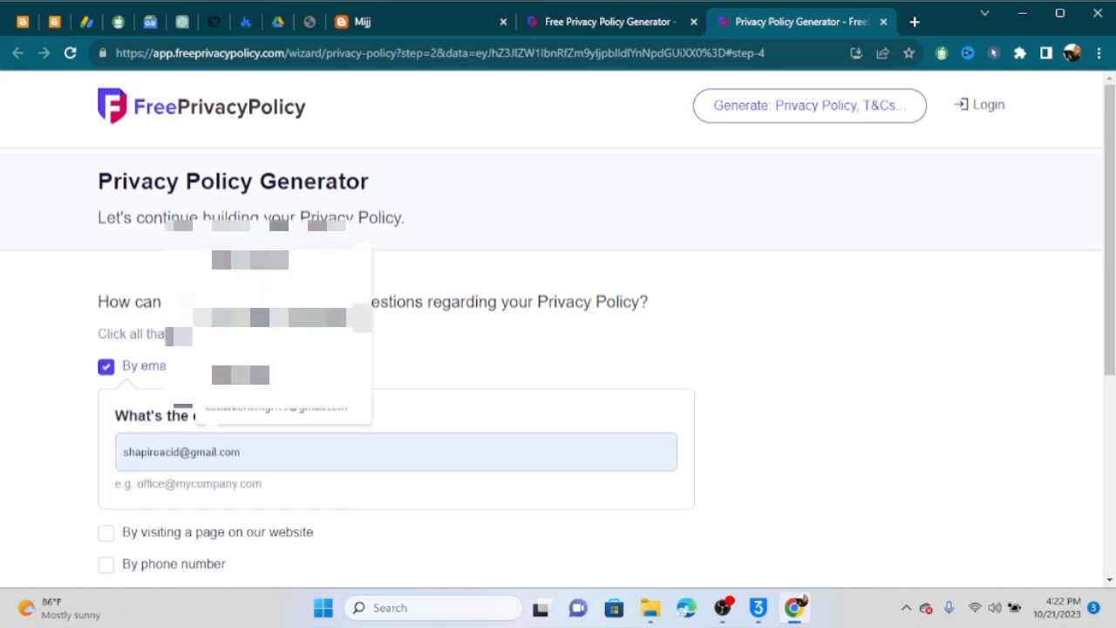
key("Return")
scroll(360, 423, "down", 3)
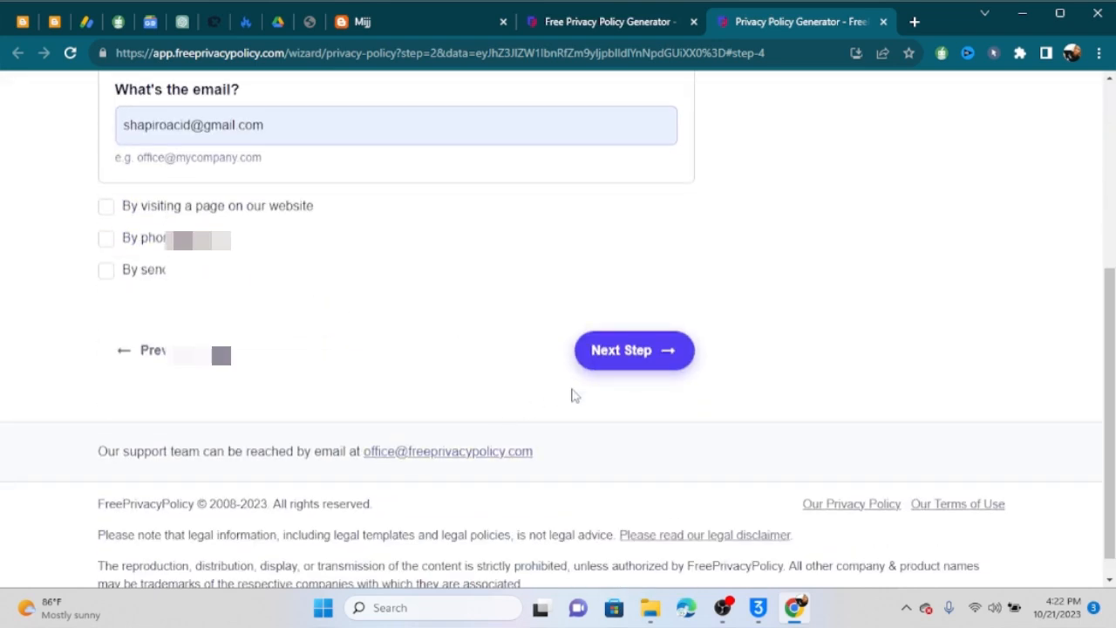
left_click(623, 355)
Decline the Professional Privacy Policy upgrade and continue to the final generator step
scroll(522, 355, "down", 10)
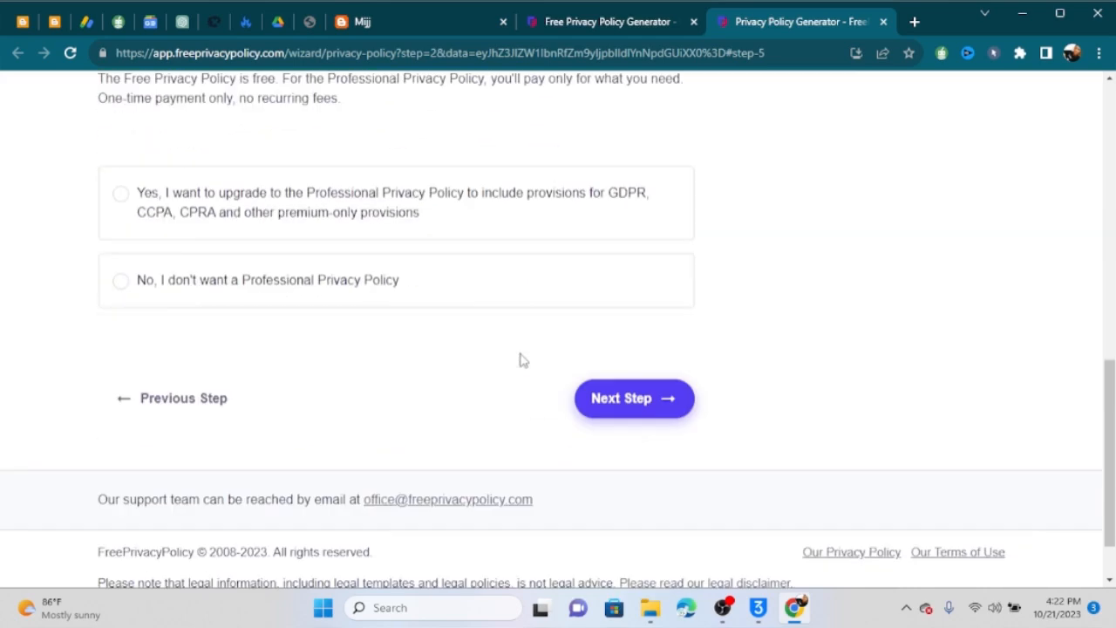
left_click(121, 210)
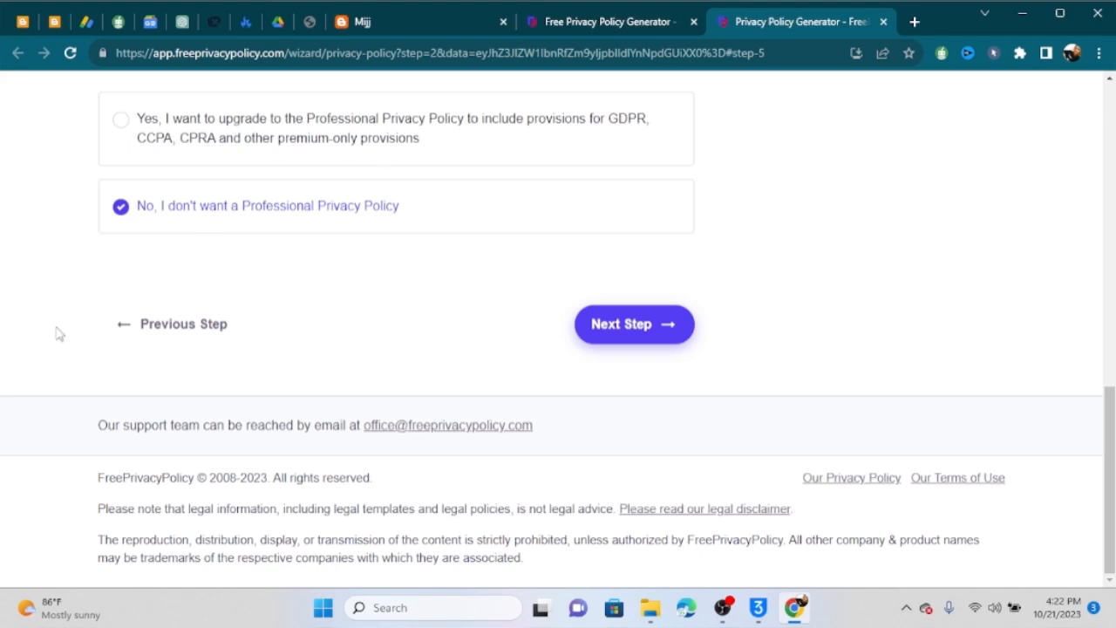
left_click(660, 341)
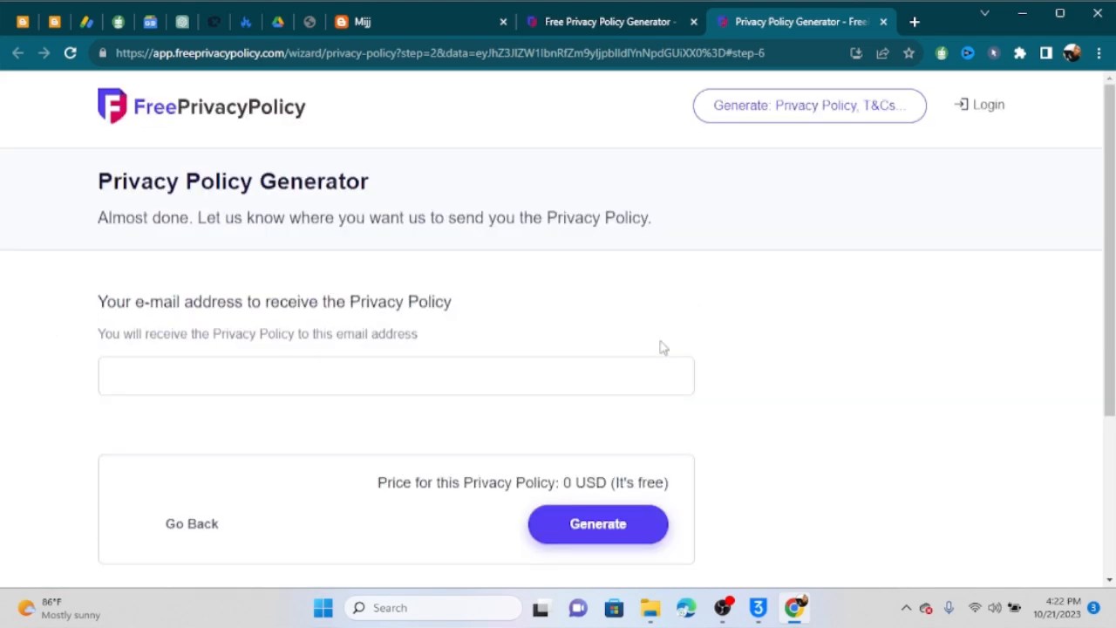
Fill in the e-mail address that will receive the policy, replacing the wrong suggestion, and generate the free Privacy Policy
left_click(341, 379)
left_click(269, 427)
left_click_drag(262, 377, 45, 408)
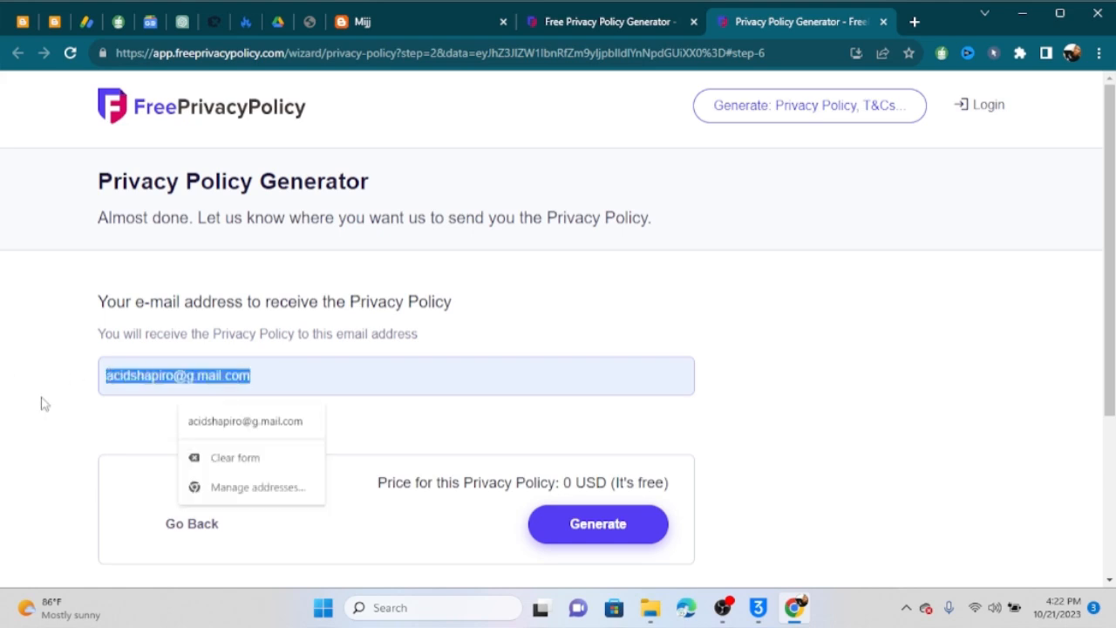
key("BackSpace")
left_click(228, 451)
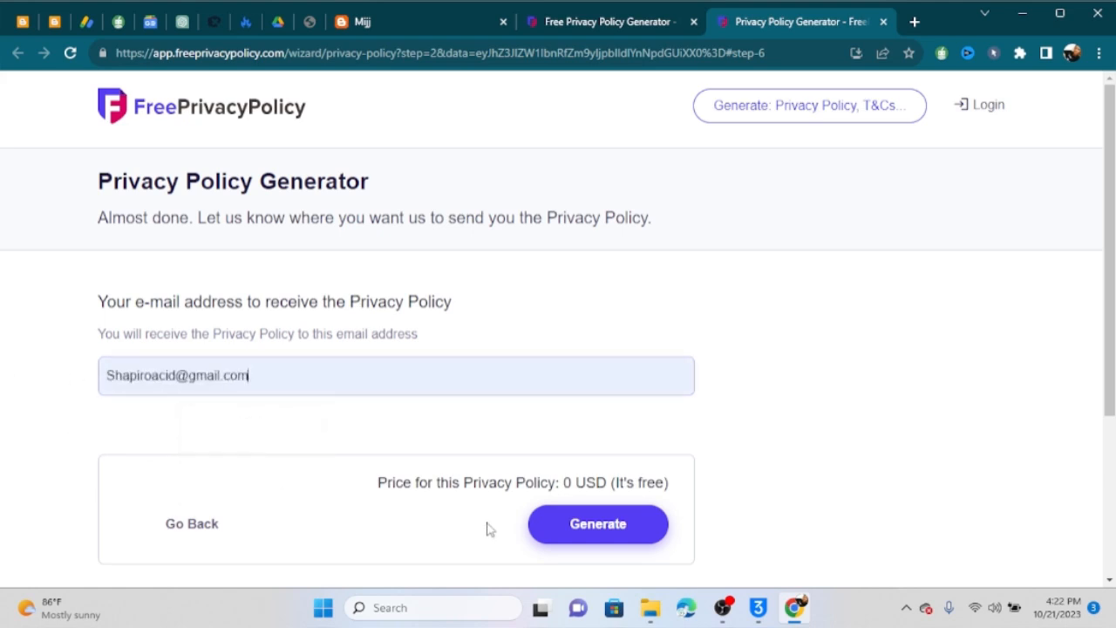
left_click(550, 530)
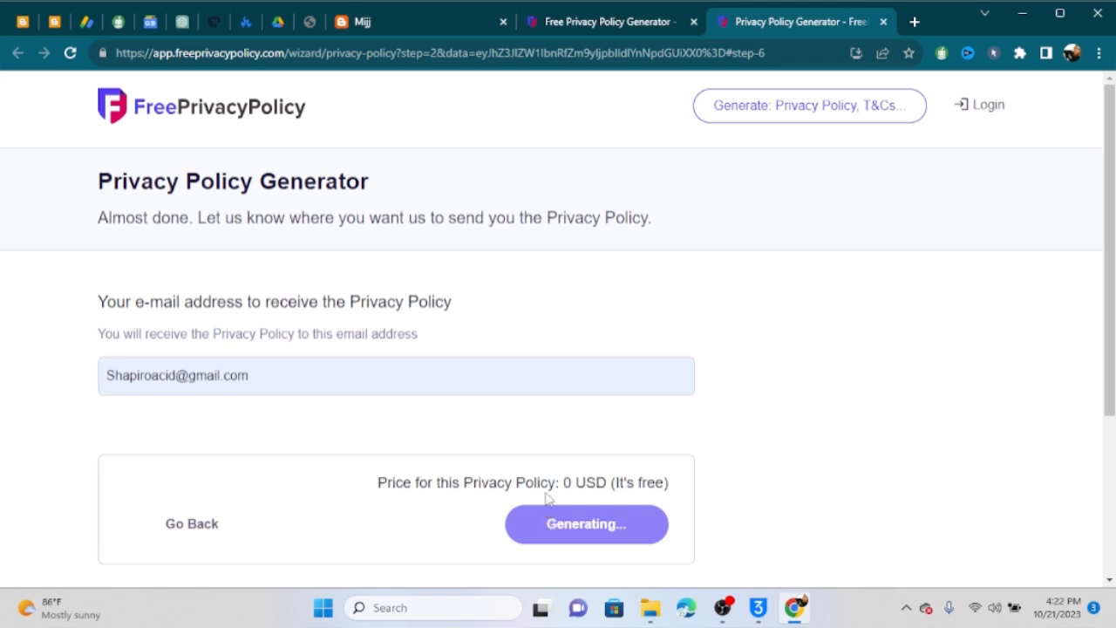
left_click_drag(564, 483, 673, 488)
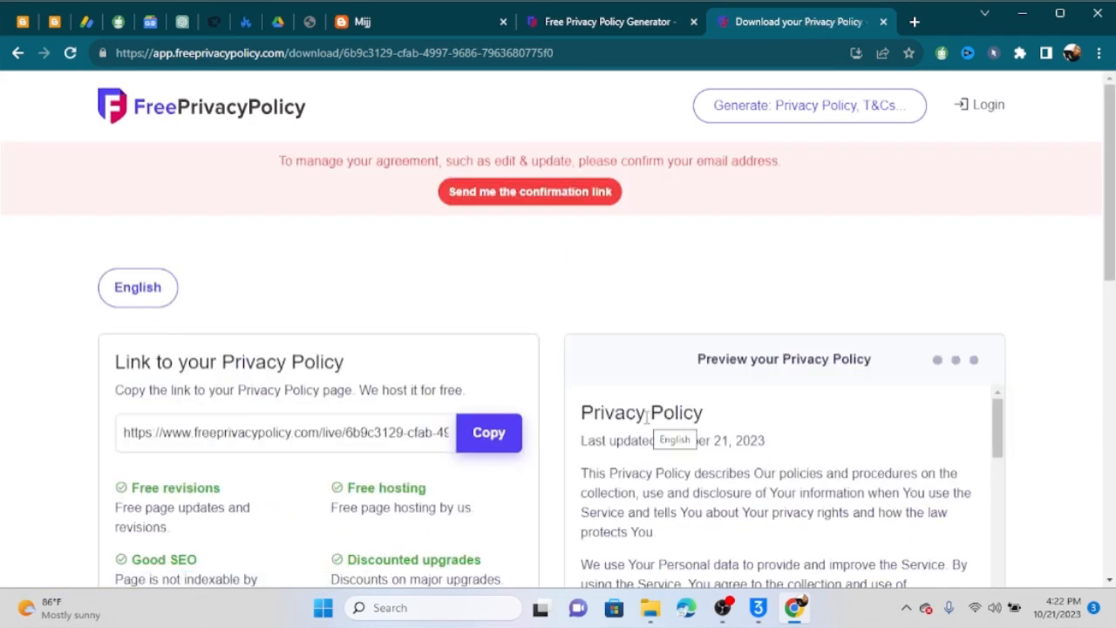
Copy the HTML code of the generated Privacy Policy to the clipboard
scroll(547, 322, "down", 4)
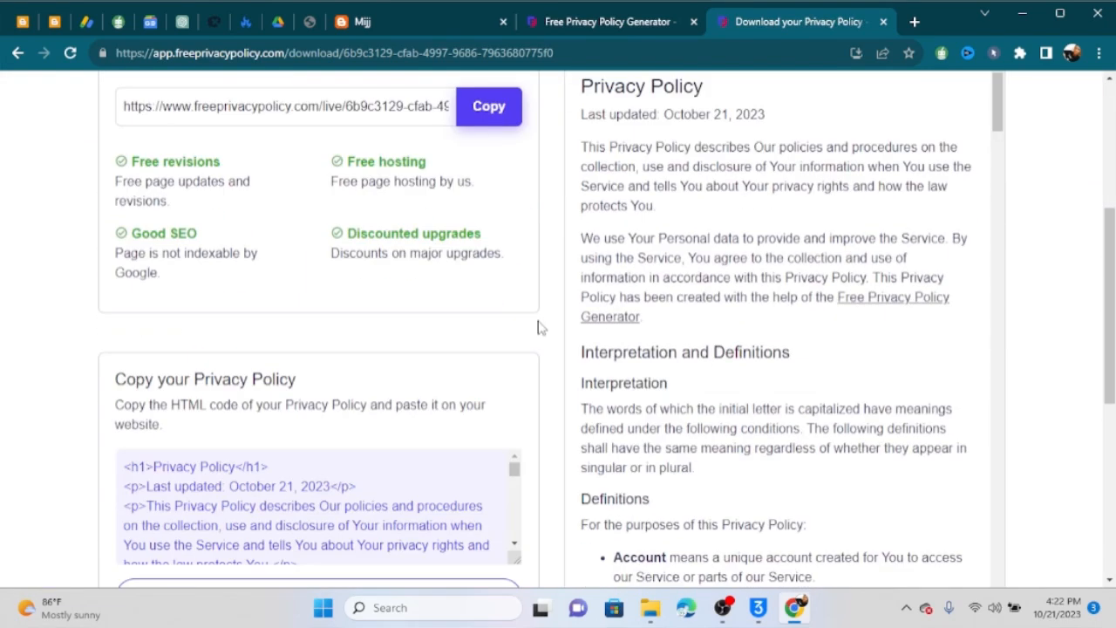
scroll(538, 327, "down", 2)
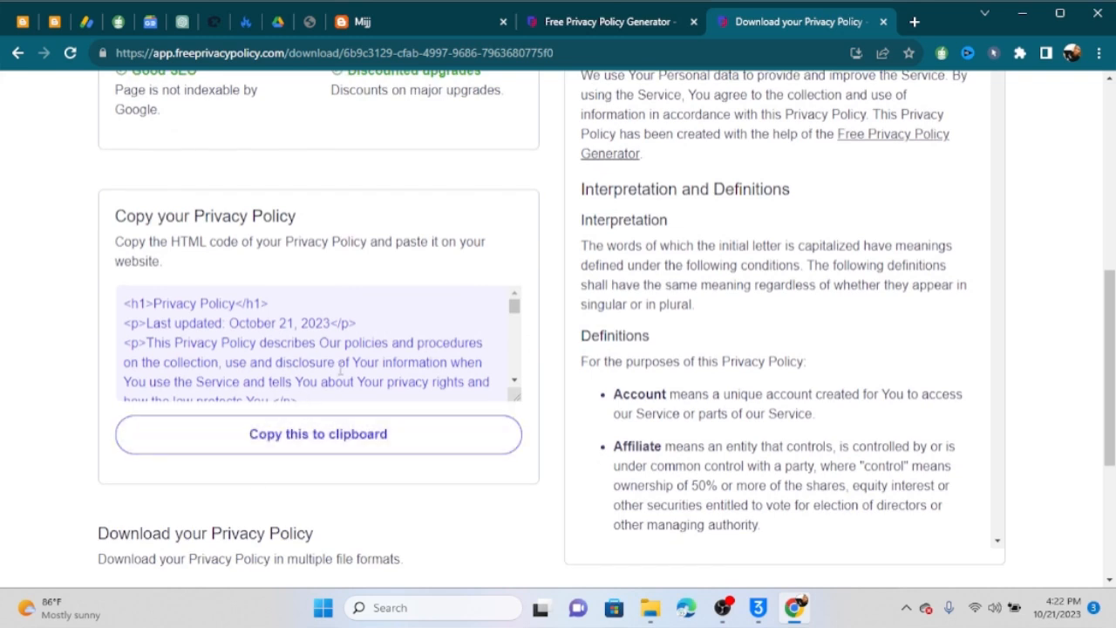
scroll(438, 474, "up", 3)
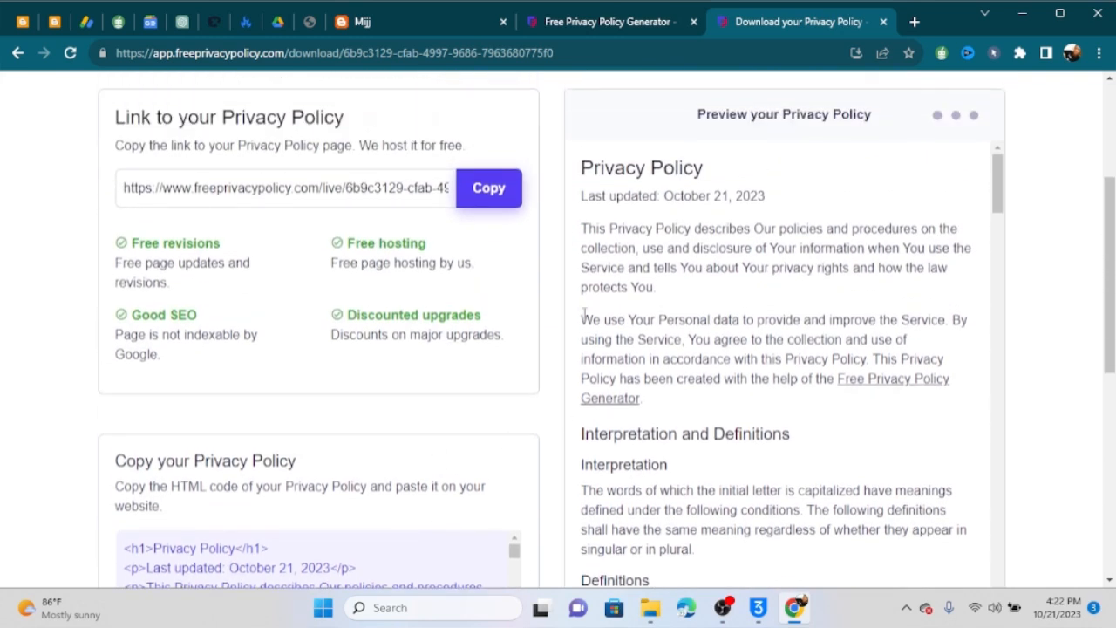
left_click_drag(581, 168, 804, 490)
scroll(502, 381, "down", 4)
left_click(481, 371)
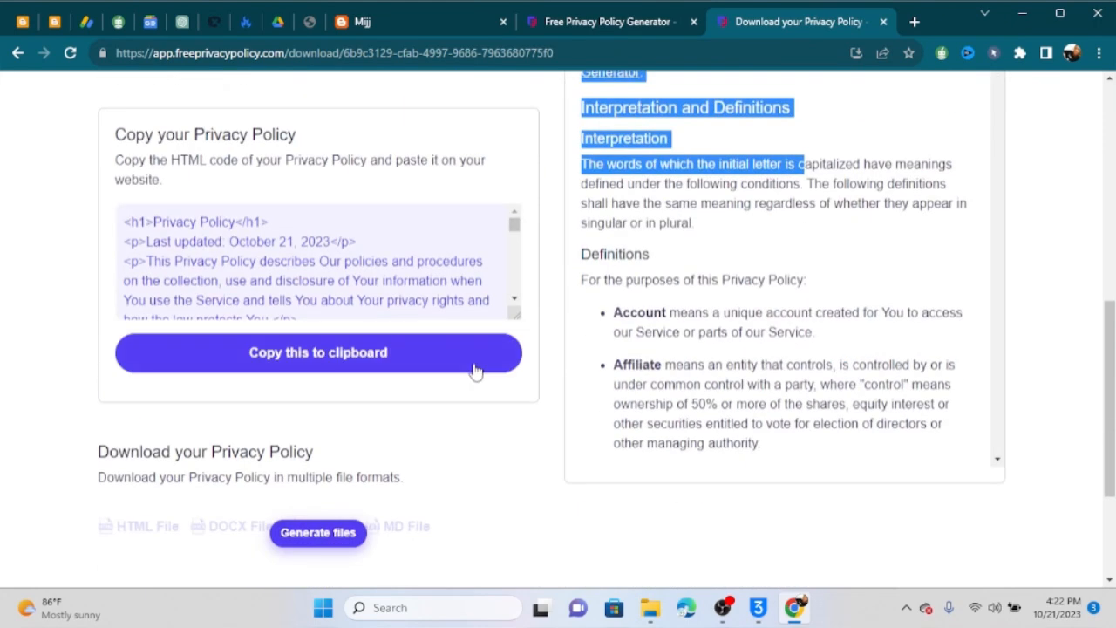
left_click(272, 360)
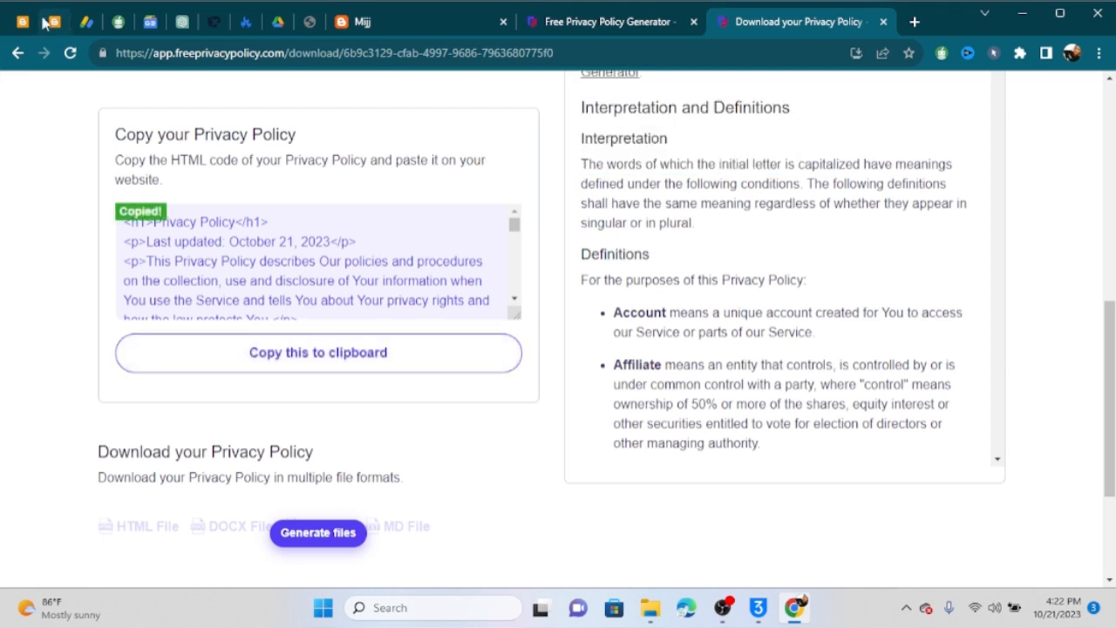
Return to the Blogger Privacy Policy page and replace its placeholder code with the copied policy code in HTML view
left_click(55, 25)
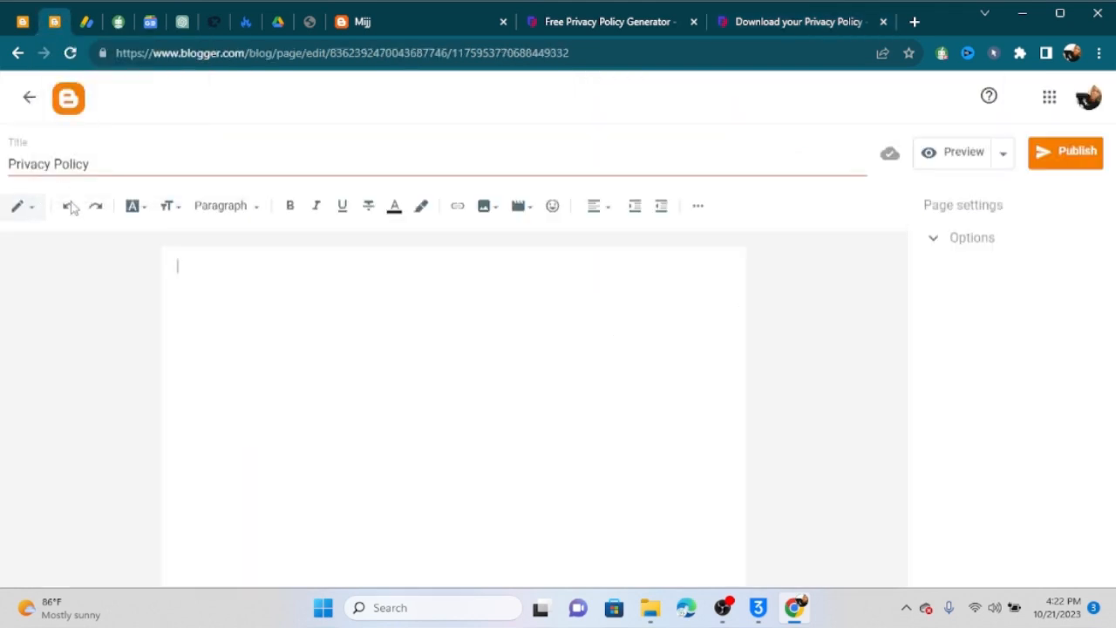
left_click(34, 206)
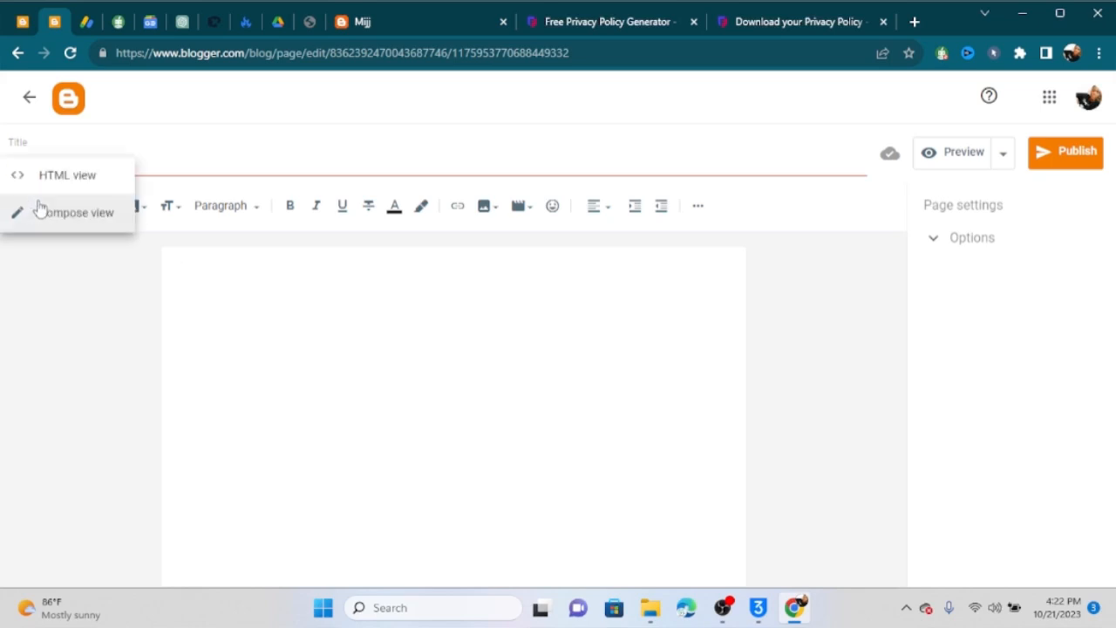
left_click(90, 174)
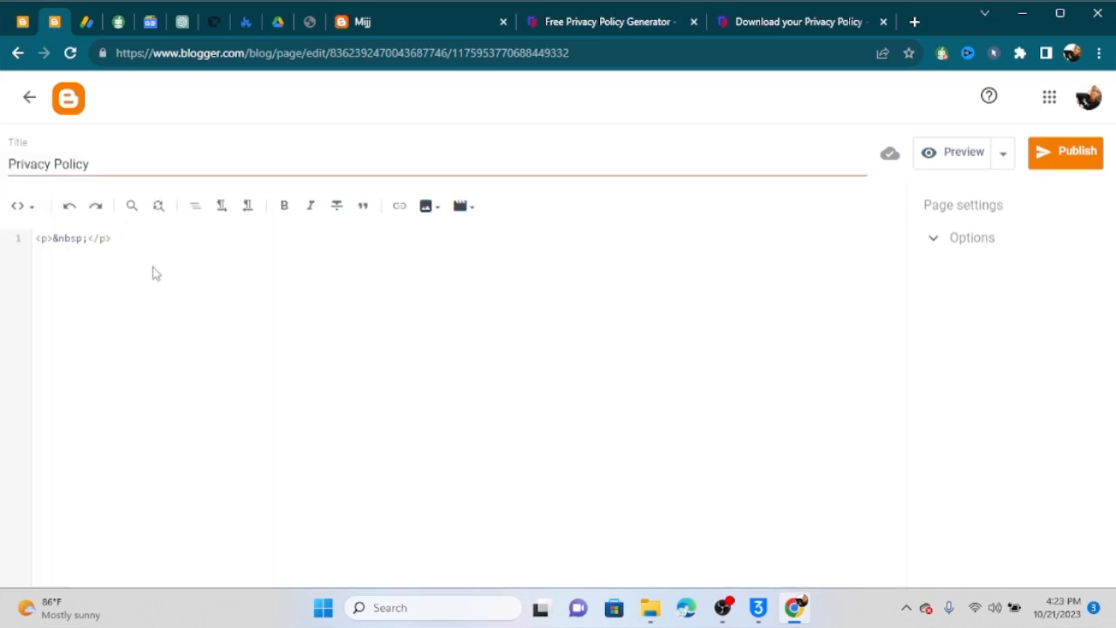
key("BackSpace")
key("BackSpace")
key("BackSpace")
key("BackSpace")
key("BackSpace")
key("BackSpace")
key("BackSpace")
key("BackSpace")
key("BackSpace")
key("BackSpace")
key("BackSpace")
key("BackSpace")
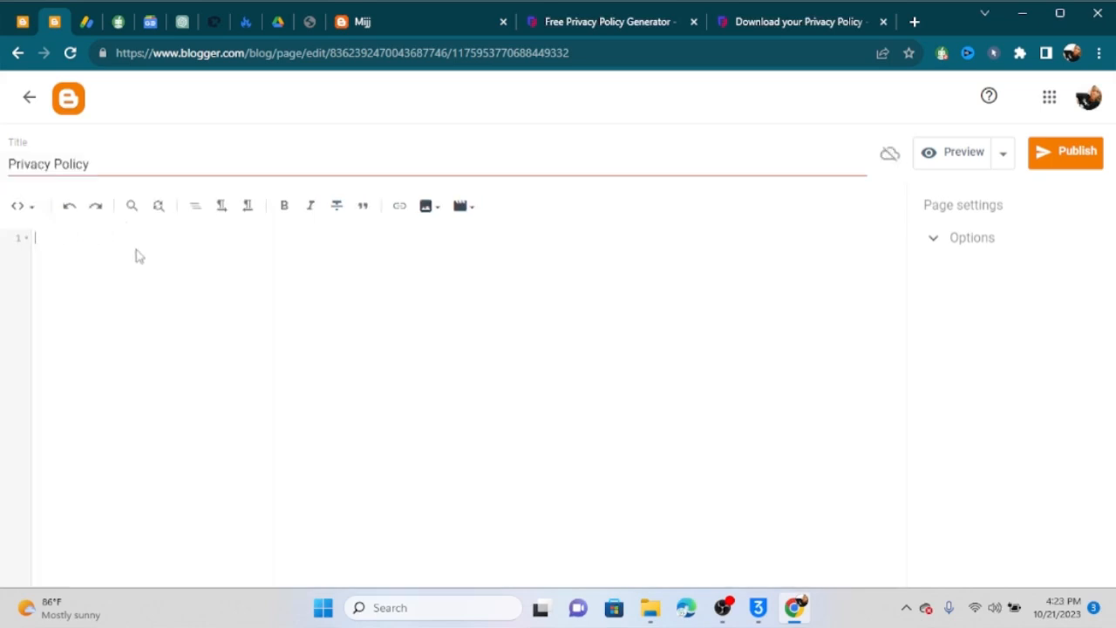
key("ctrl+v")
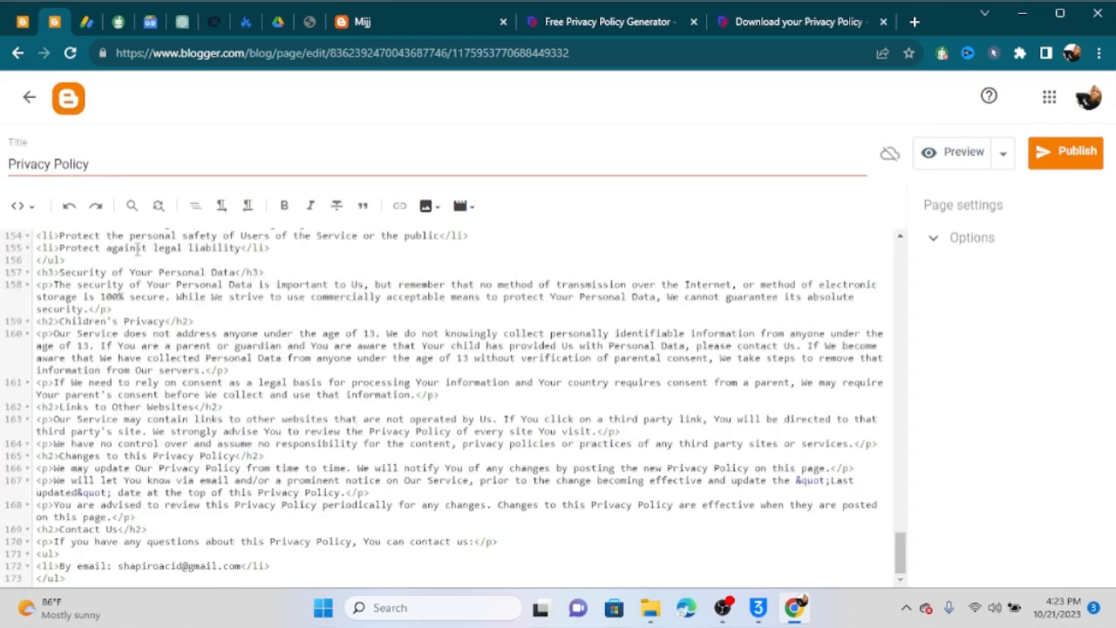
Review the pasted policy in Compose view and publish the Privacy Policy page
left_click(21, 207)
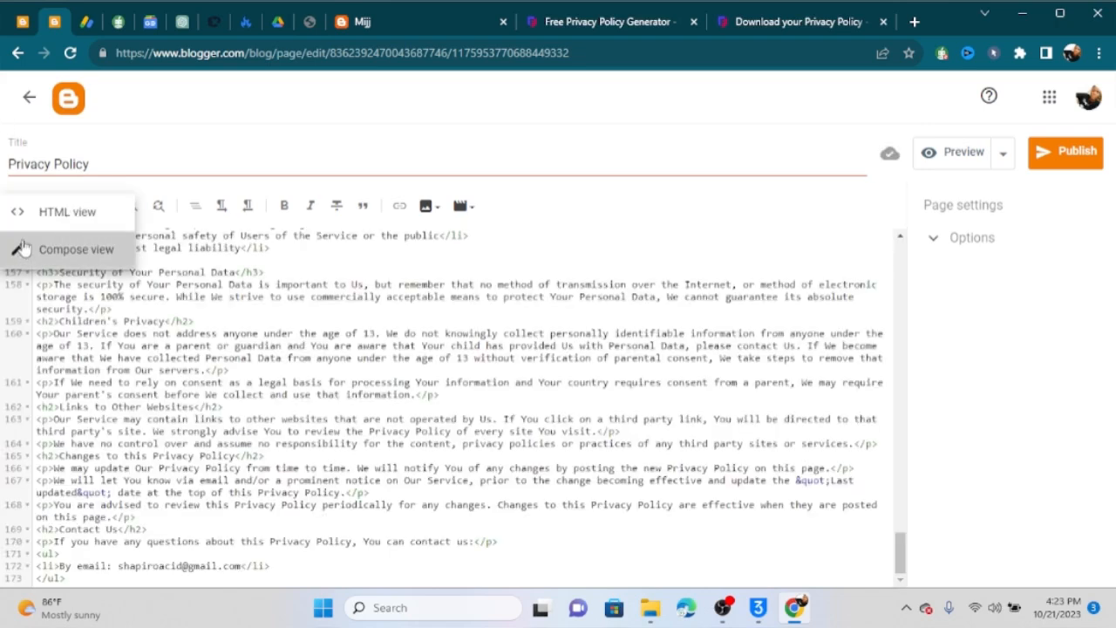
left_click(59, 251)
scroll(350, 320, "down", 10)
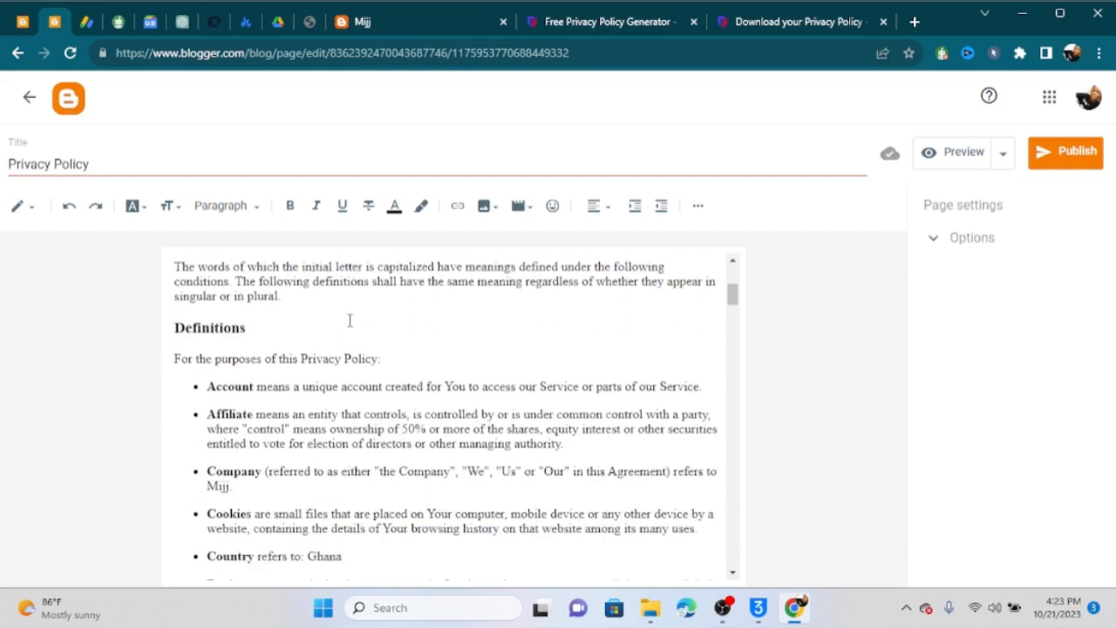
scroll(352, 320, "down", 15)
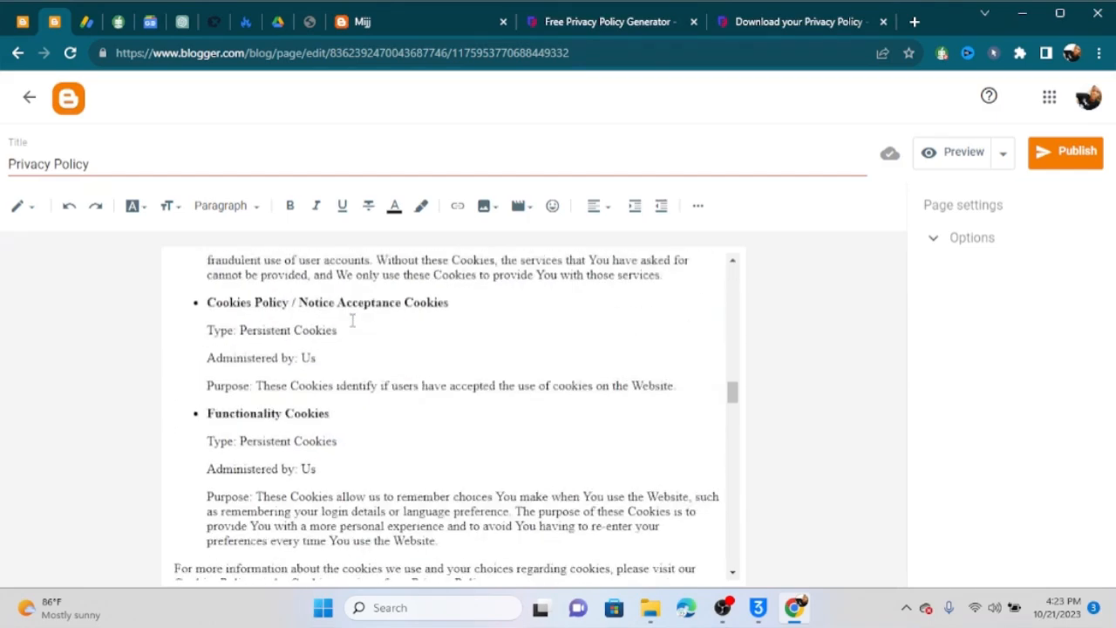
scroll(355, 322, "up", 15)
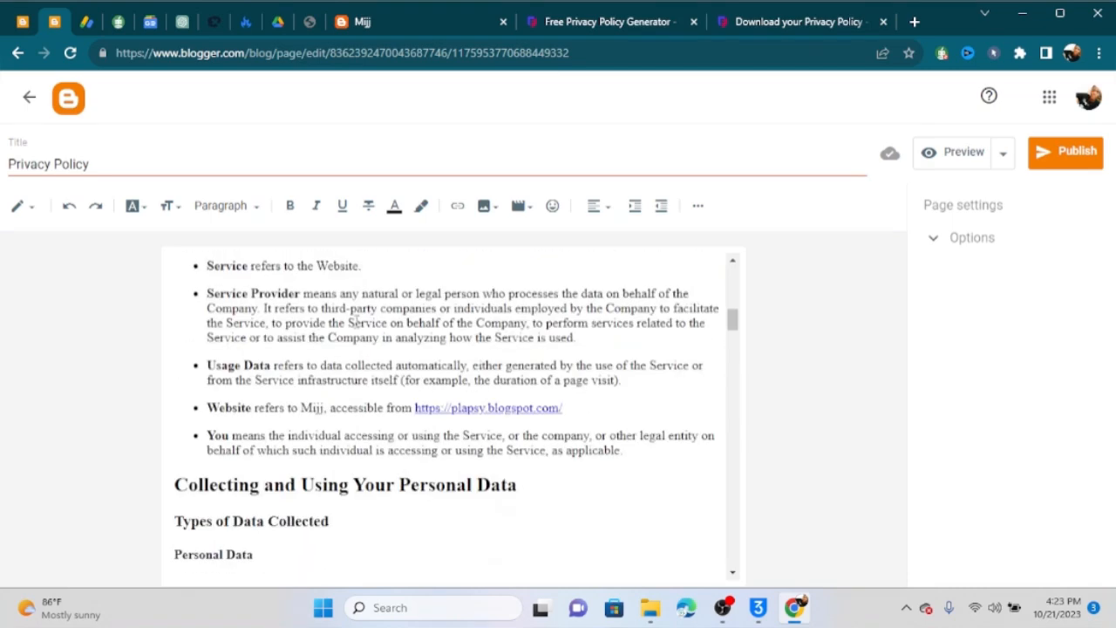
scroll(355, 319, "up", 10)
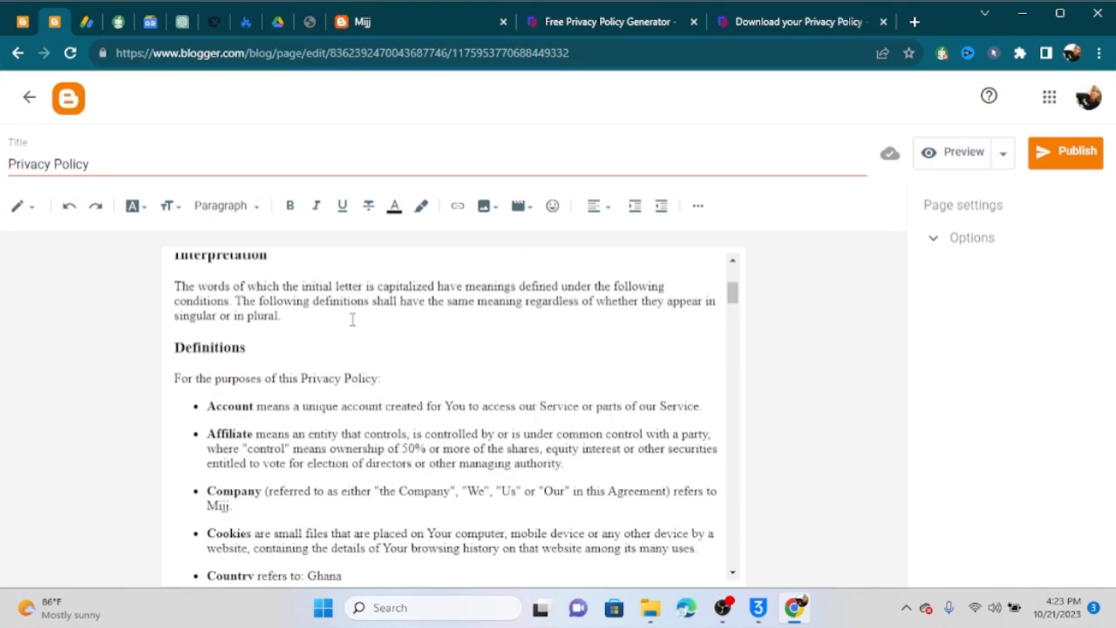
left_click(1072, 168)
left_click(645, 371)
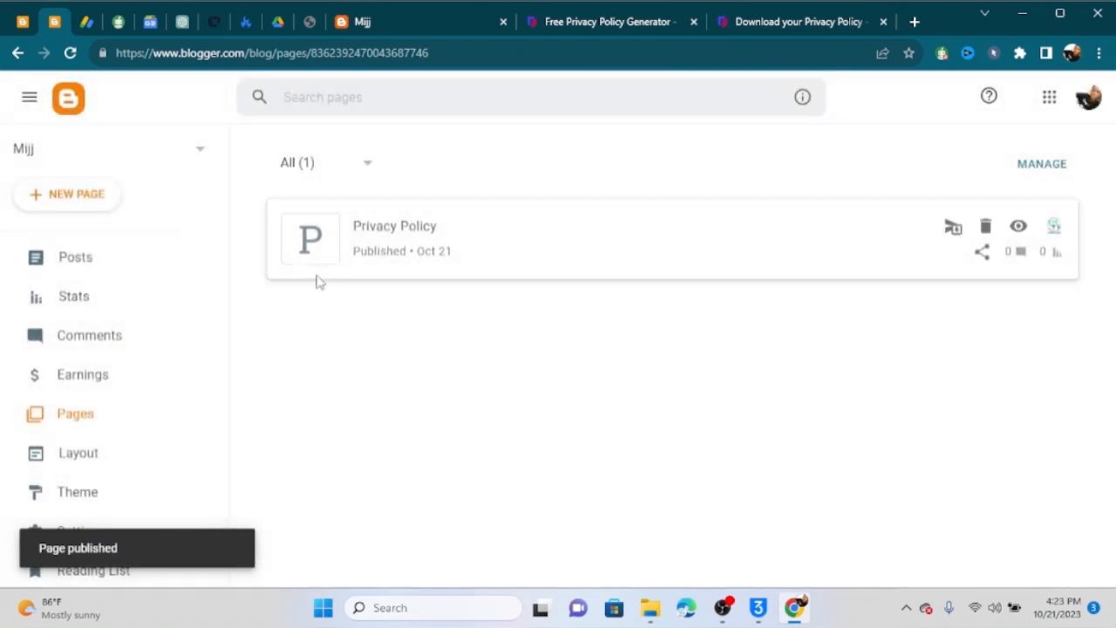
left_click(318, 261)
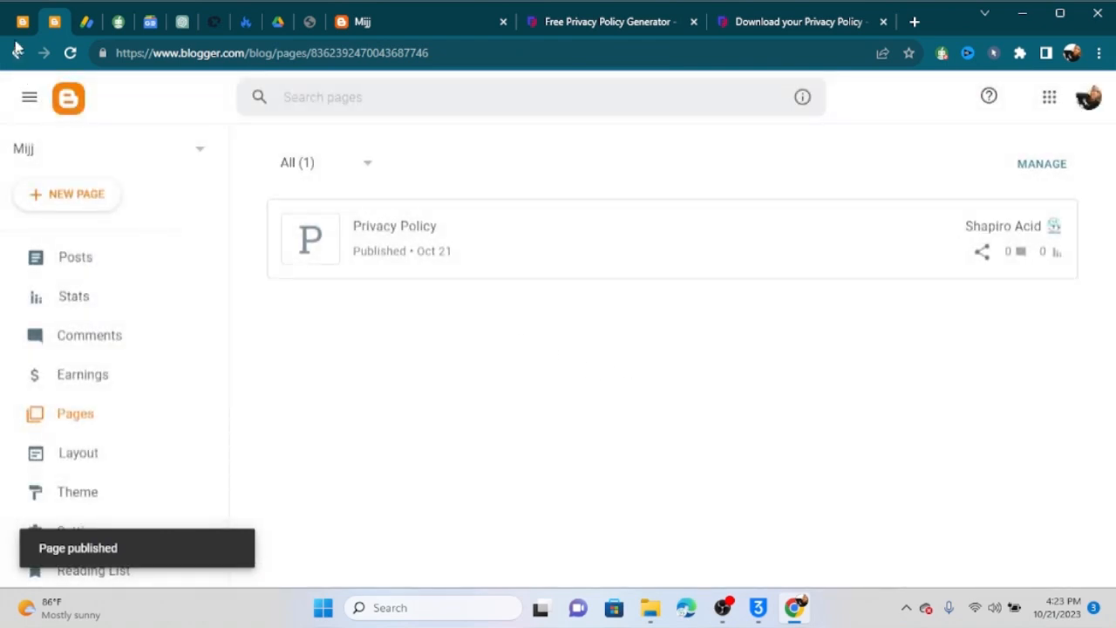
Check the other blog's list of pages and search Google for "terms and conditions generator" in a new tab
left_click(29, 97)
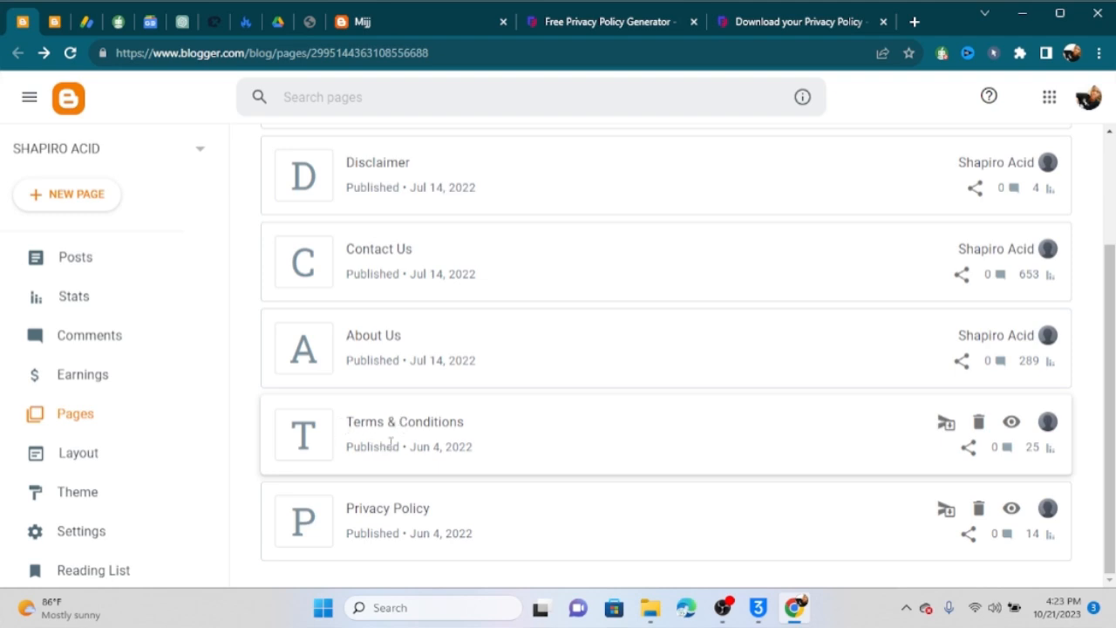
left_click(914, 22)
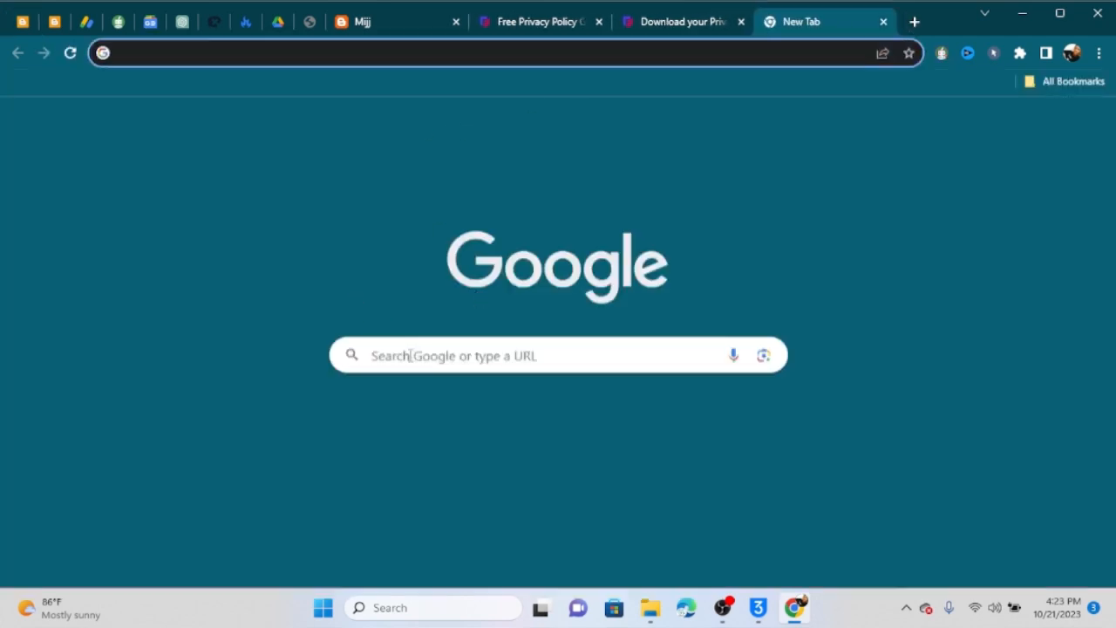
left_click(410, 355)
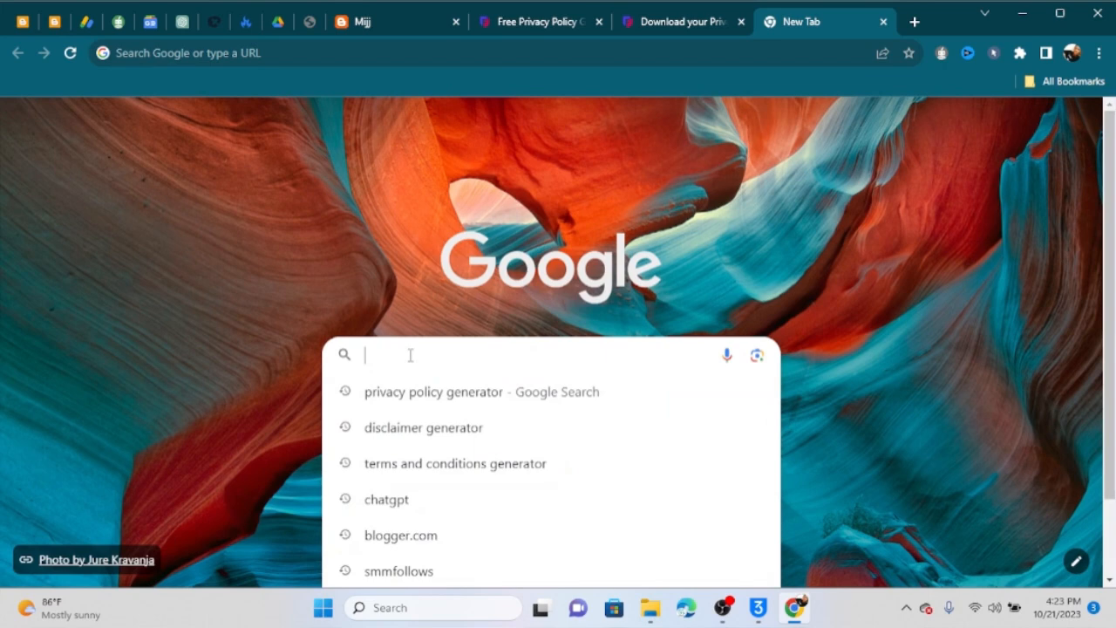
left_click(443, 468)
left_click_drag(330, 110, 154, 104)
Open the Free Terms and Conditions Generator by Free Privacy Policy from the search results and start its wizard
scroll(288, 410, "down", 4)
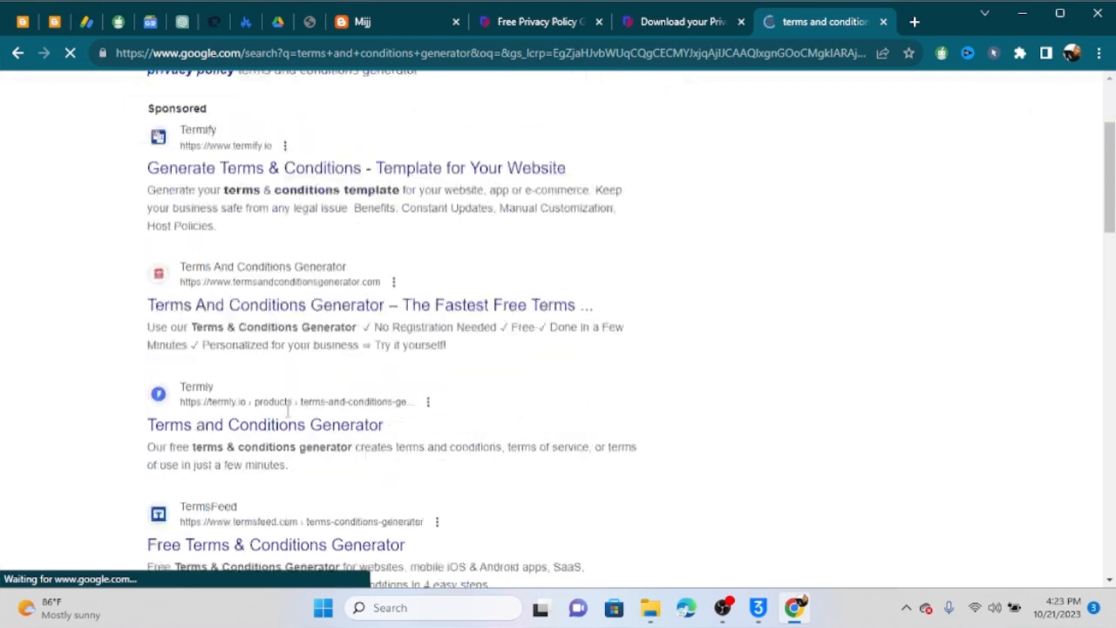
scroll(250, 442, "down", 2)
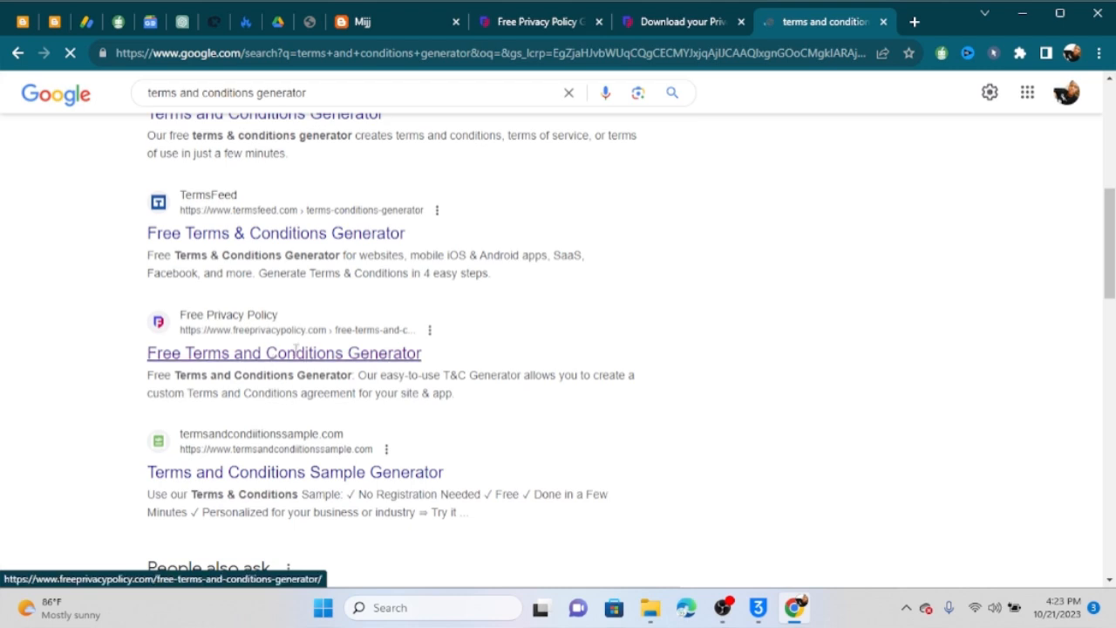
double_click(212, 355)
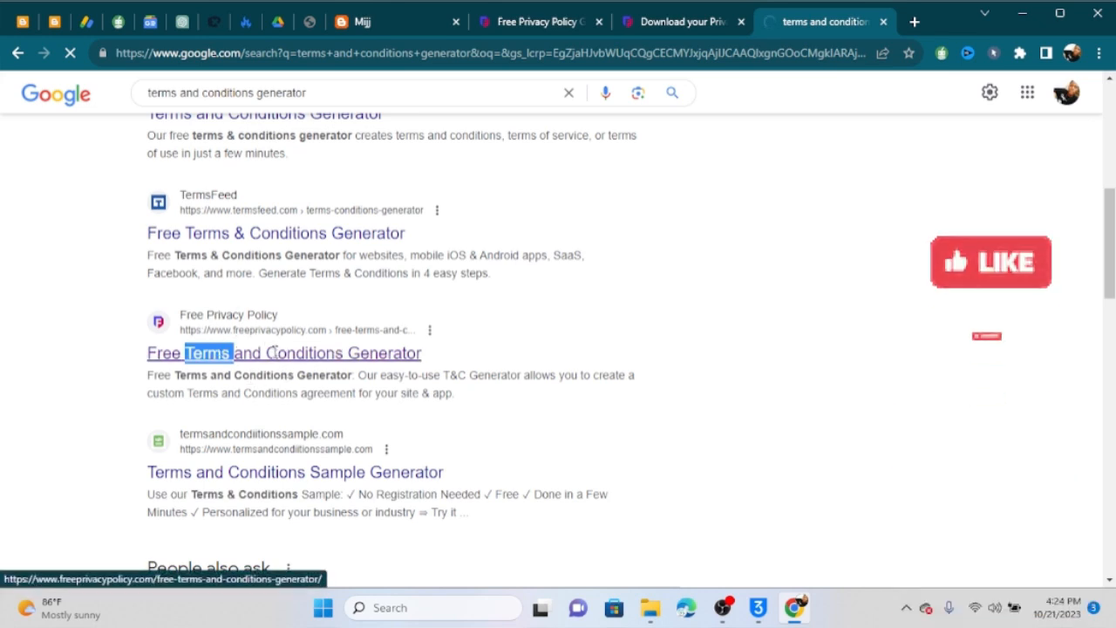
double_click(316, 353)
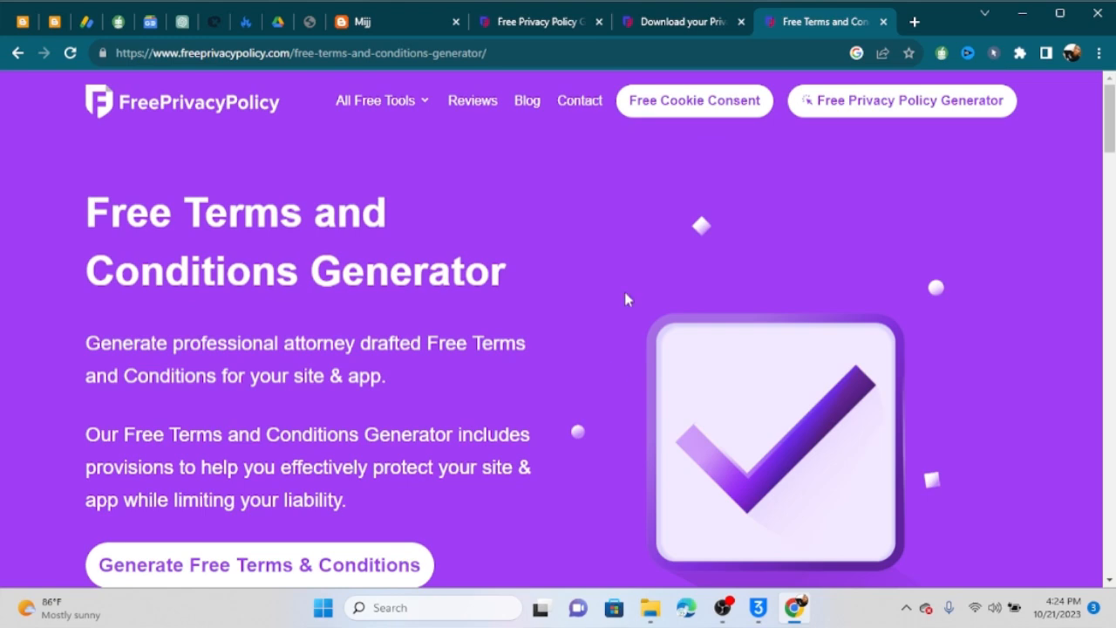
scroll(628, 318, "down", 3)
left_click(177, 324)
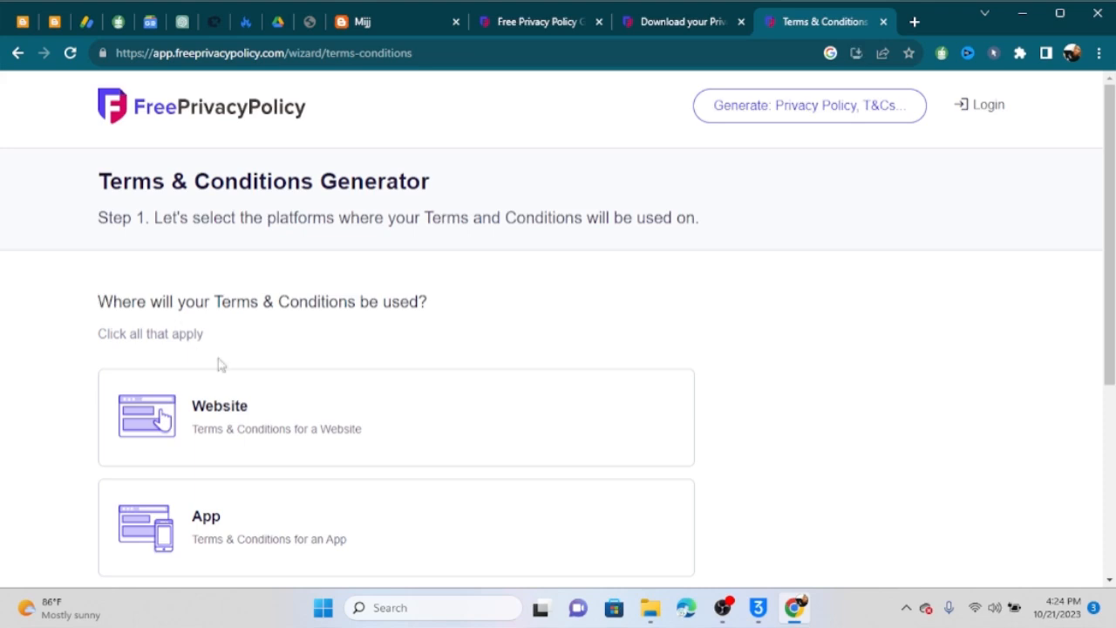
Choose Website as the platform for the Terms & Conditions and continue to the website information
scroll(404, 309, "down", 2)
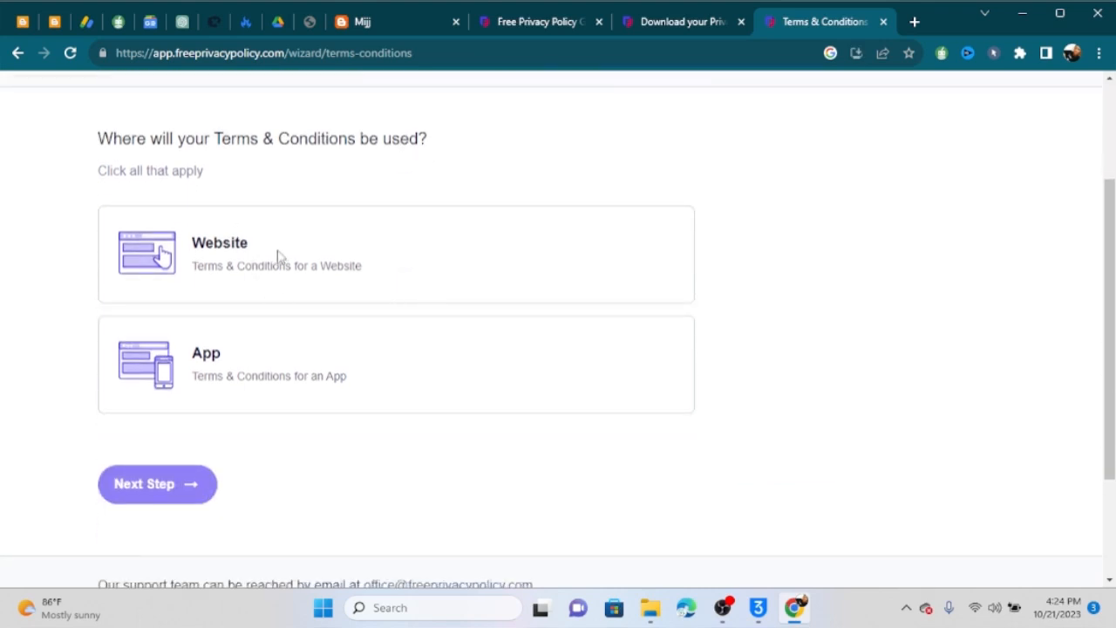
left_click(241, 255)
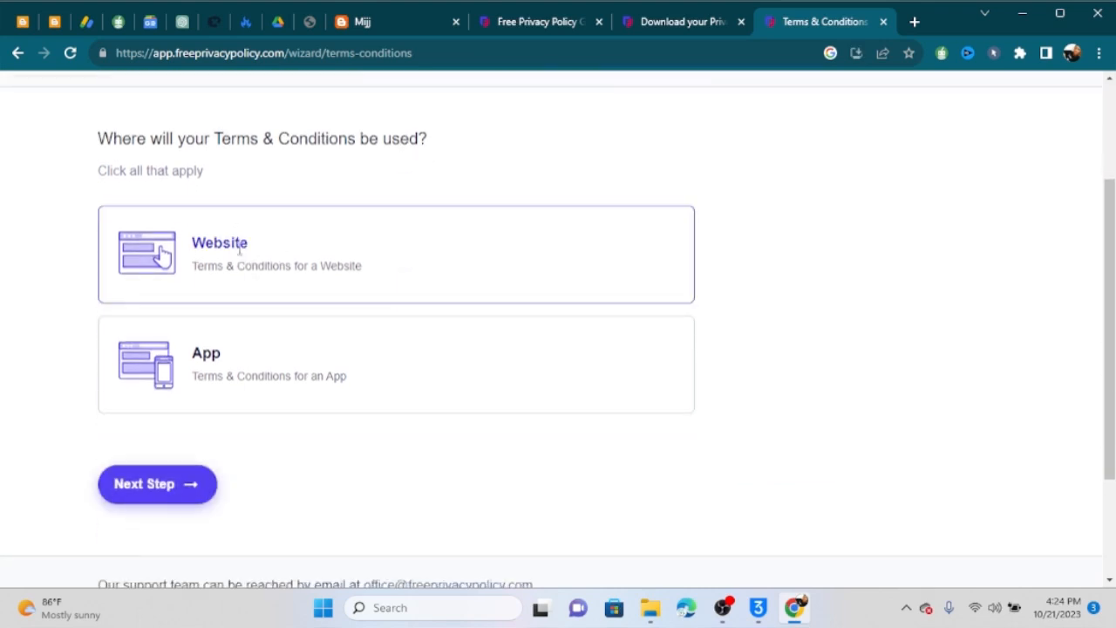
left_click(103, 490)
left_click(202, 355)
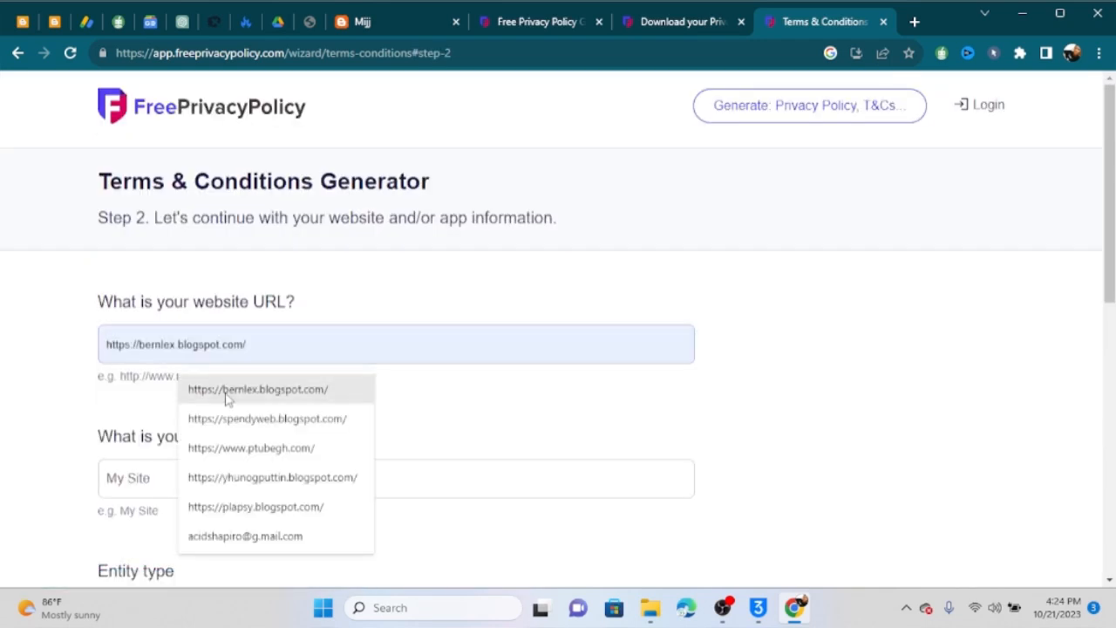
left_click(234, 510)
scroll(219, 317, "down", 2)
left_click(220, 317)
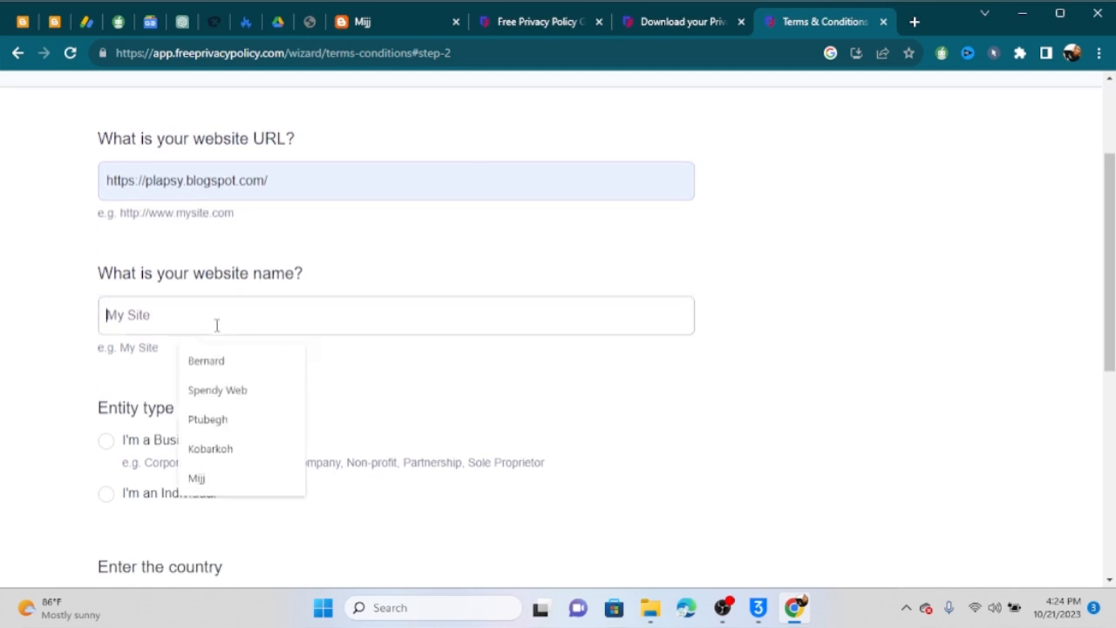
left_click(234, 483)
Set the entity type to "I'm an Individual" and the country to Ghana, and continue to the third wizard step
scroll(198, 381, "down", 1)
scroll(198, 380, "down", 3)
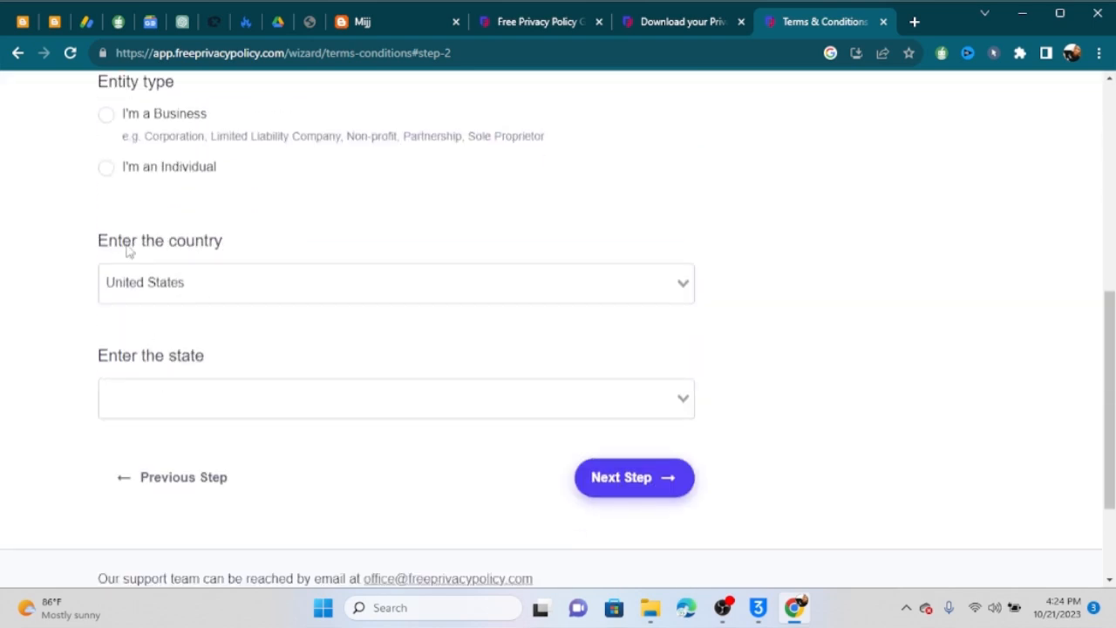
left_click(133, 173)
left_click(171, 285)
type("gh")
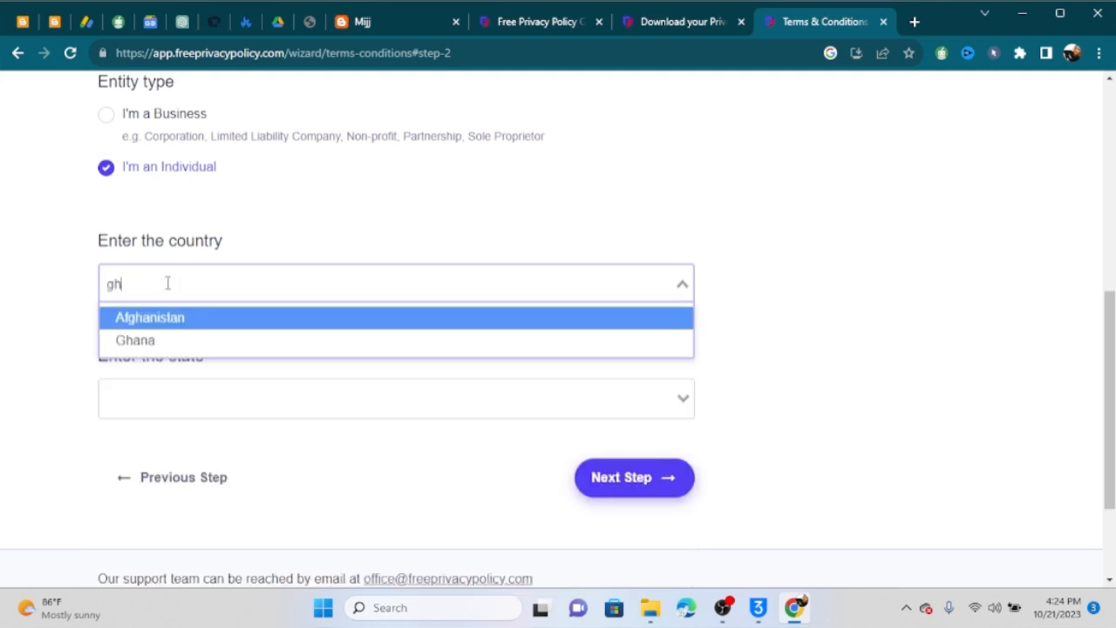
left_click(154, 347)
left_click(634, 363)
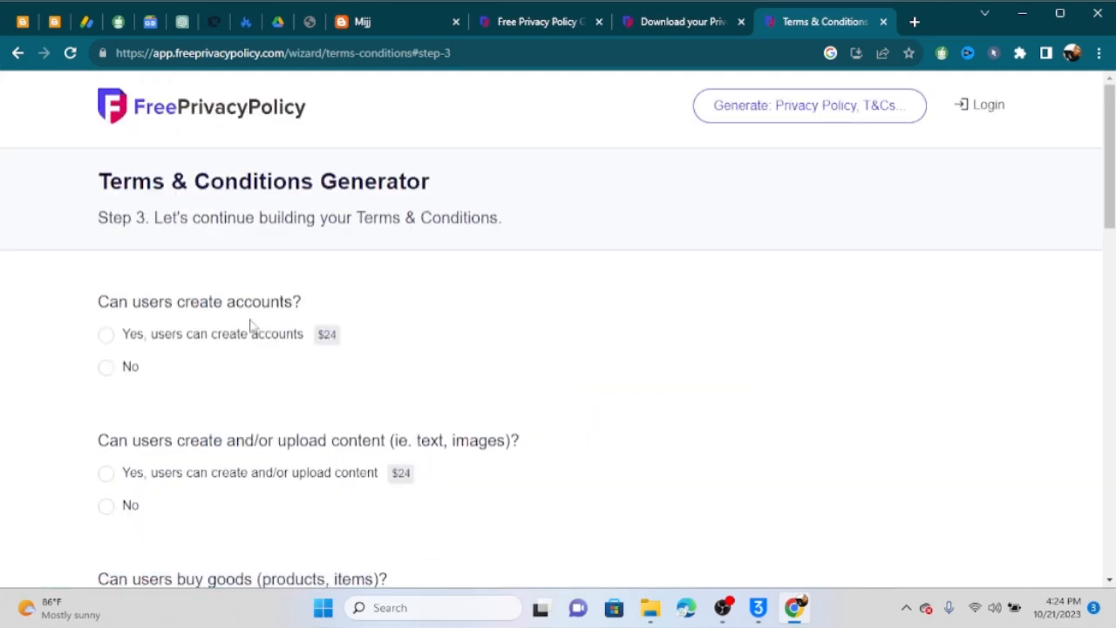
Answer No for user accounts, user-created content, buying goods and subscription plans in the Terms & Conditions wizard
scroll(200, 323, "down", 1)
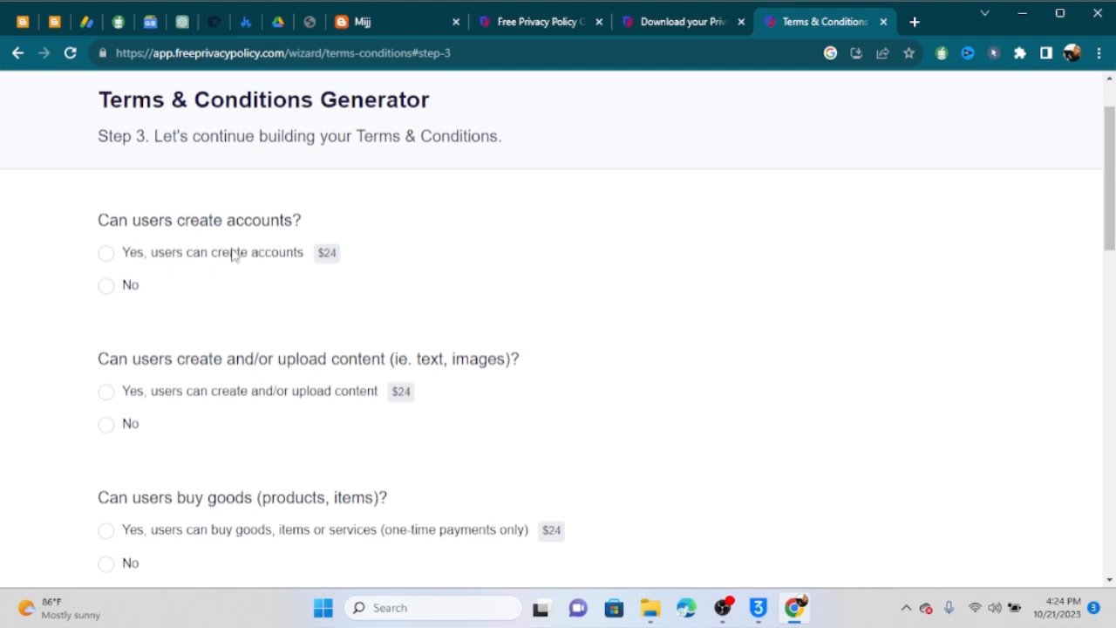
scroll(179, 277, "down", 1)
left_click(105, 206)
left_click(108, 345)
scroll(113, 336, "down", 2)
left_click(103, 319)
scroll(101, 321, "down", 2)
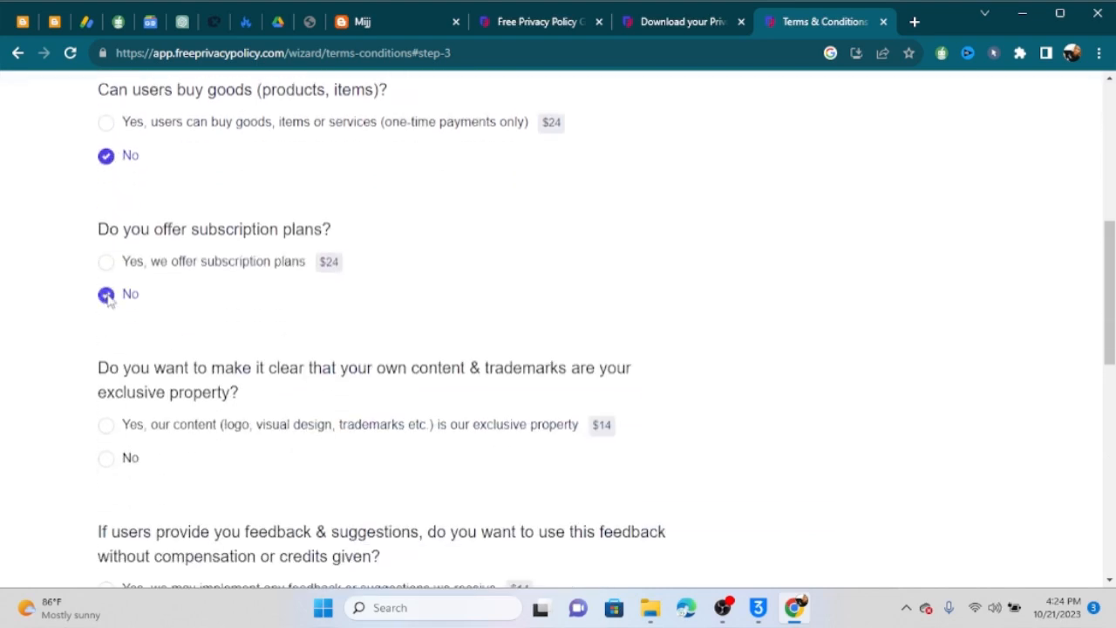
Answer No for exclusive content and trademarks, using feedback without compensation, and promotions, contests or sweepstakes
left_click(106, 458)
scroll(109, 462, "down", 4)
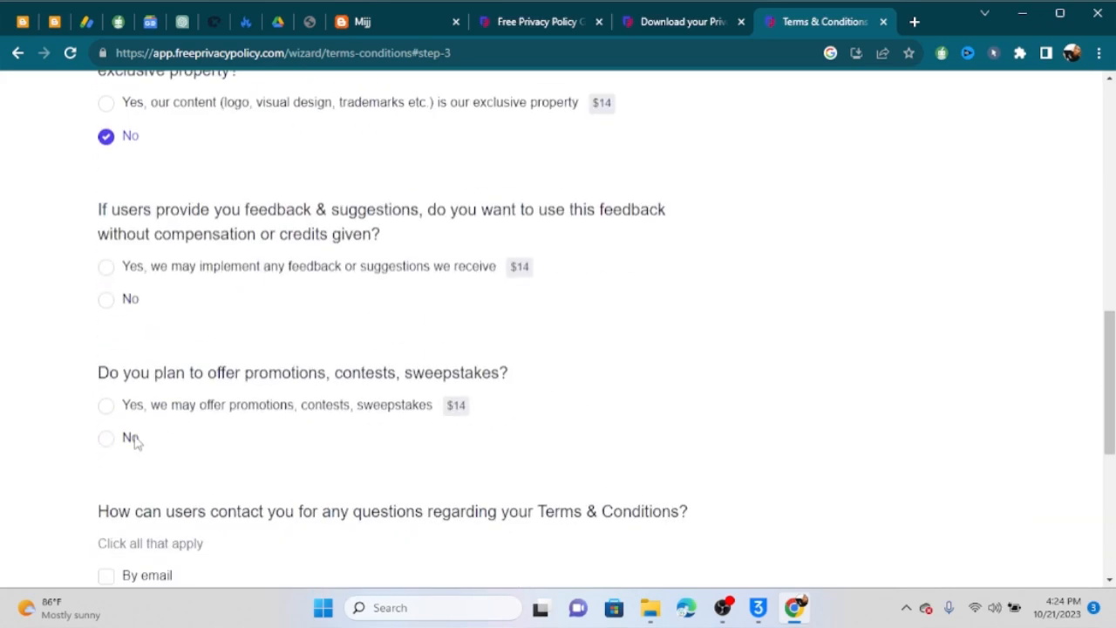
left_click(107, 298)
left_click(106, 434)
Choose email as the way users can get in touch about the Terms & Conditions and fill in the contact e-mail
scroll(105, 356, "down", 3)
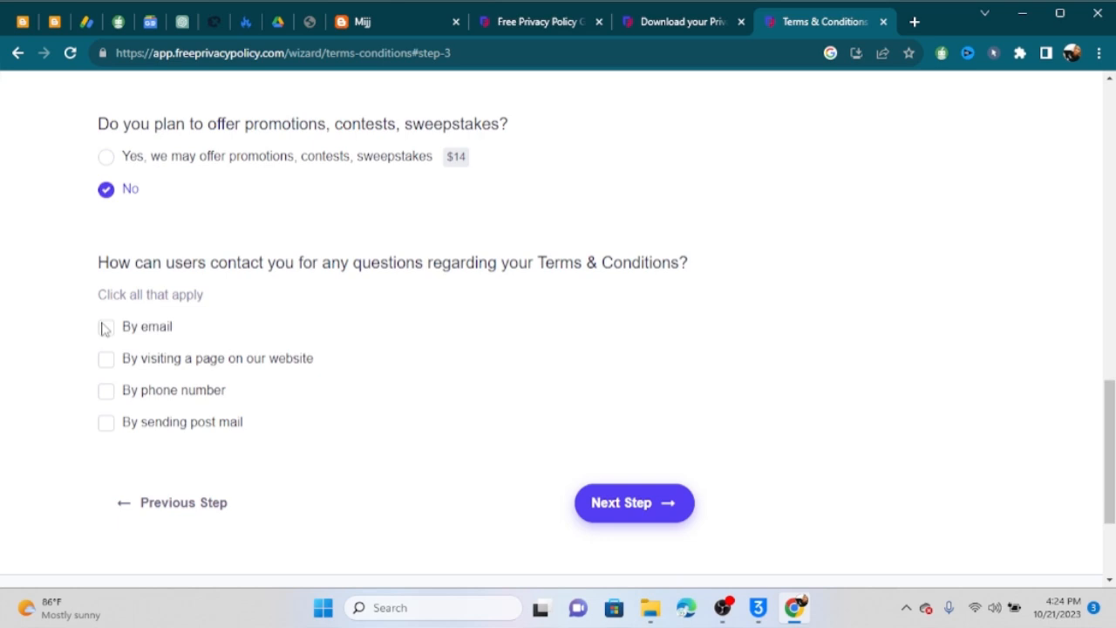
left_click(131, 329)
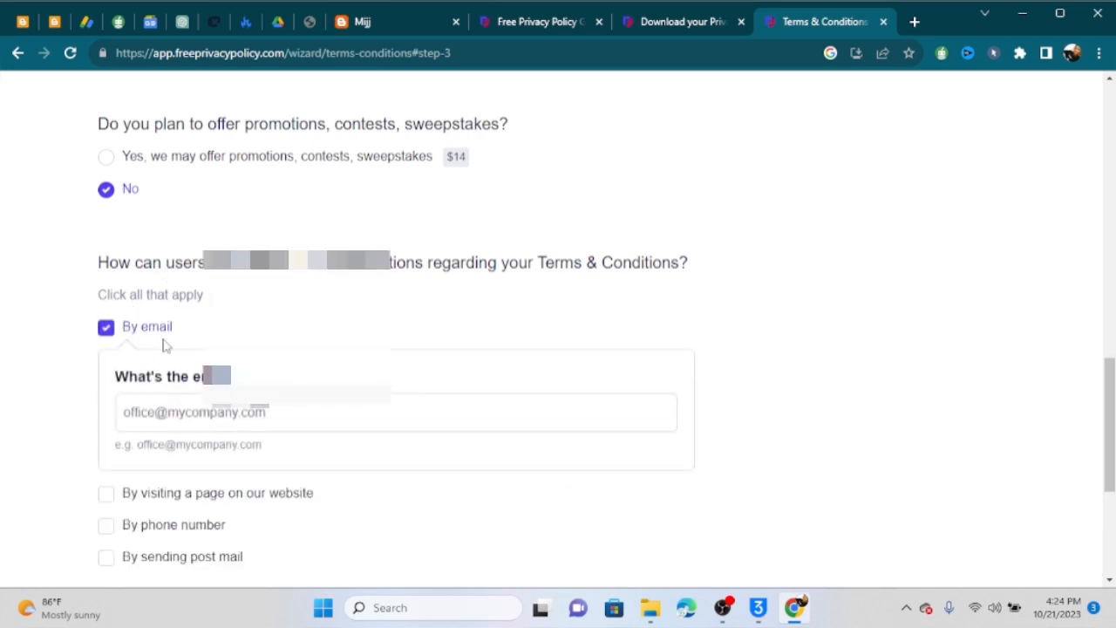
left_click(187, 418)
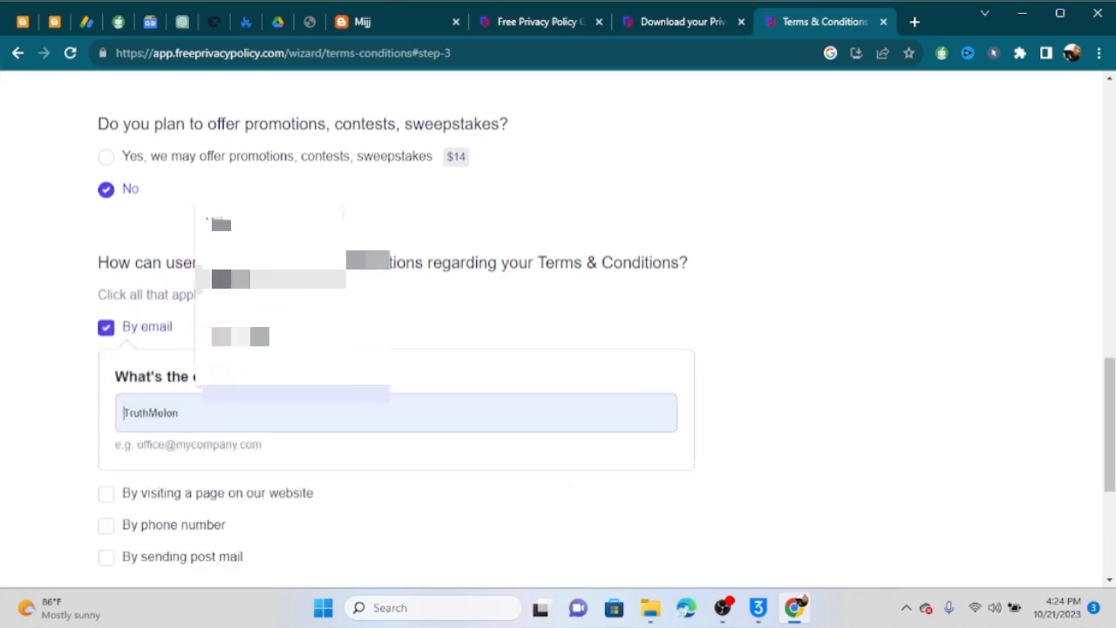
left_click(342, 526)
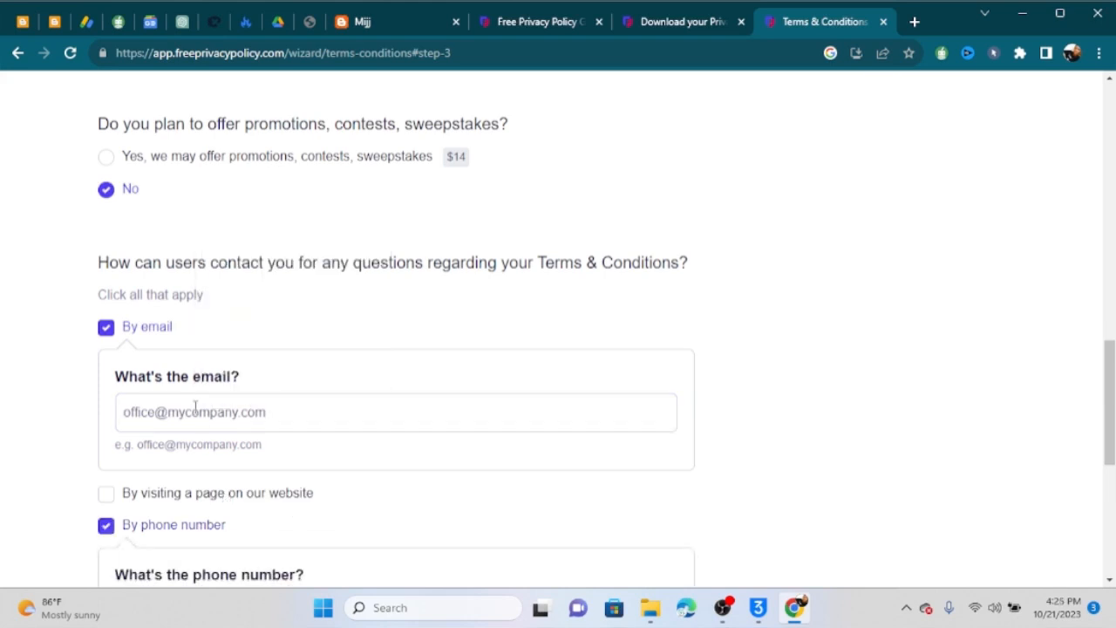
left_click(195, 407)
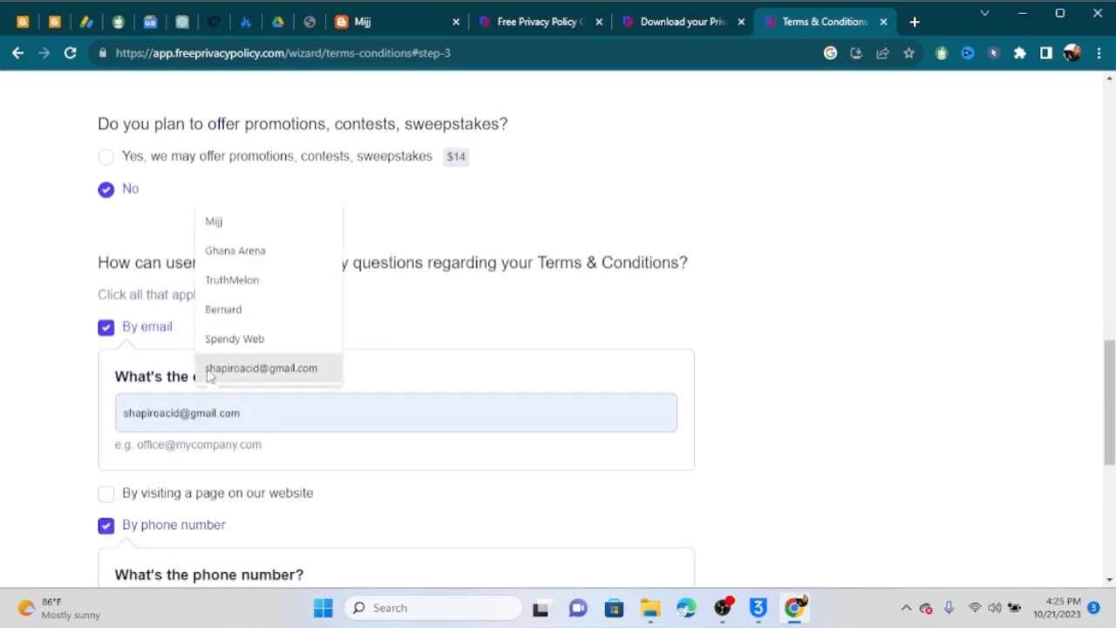
left_click(262, 368)
Remove the phone number contact method, keep only email, and continue to the fourth wizard step
scroll(393, 476, "down", 3)
left_click(592, 529)
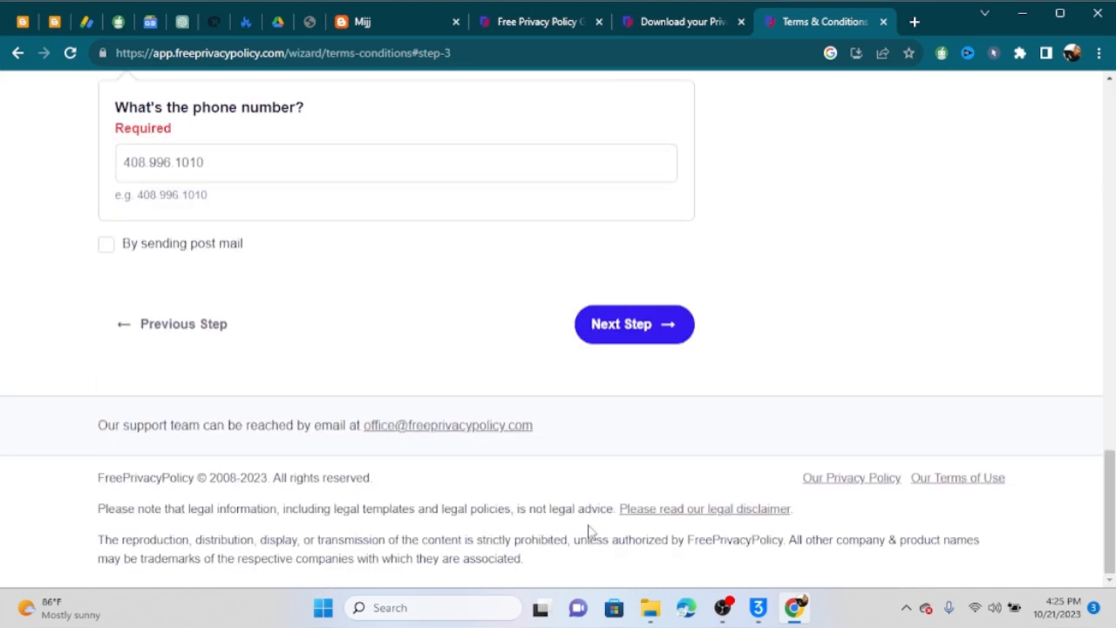
scroll(329, 408, "up", 5)
scroll(330, 406, "down", 3)
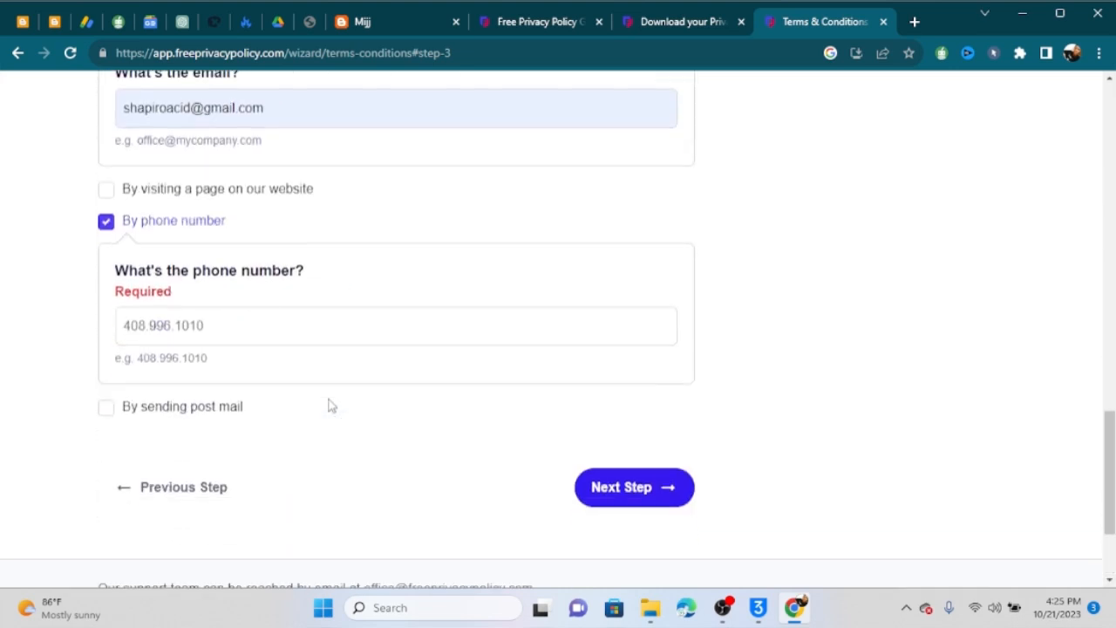
left_click(140, 315)
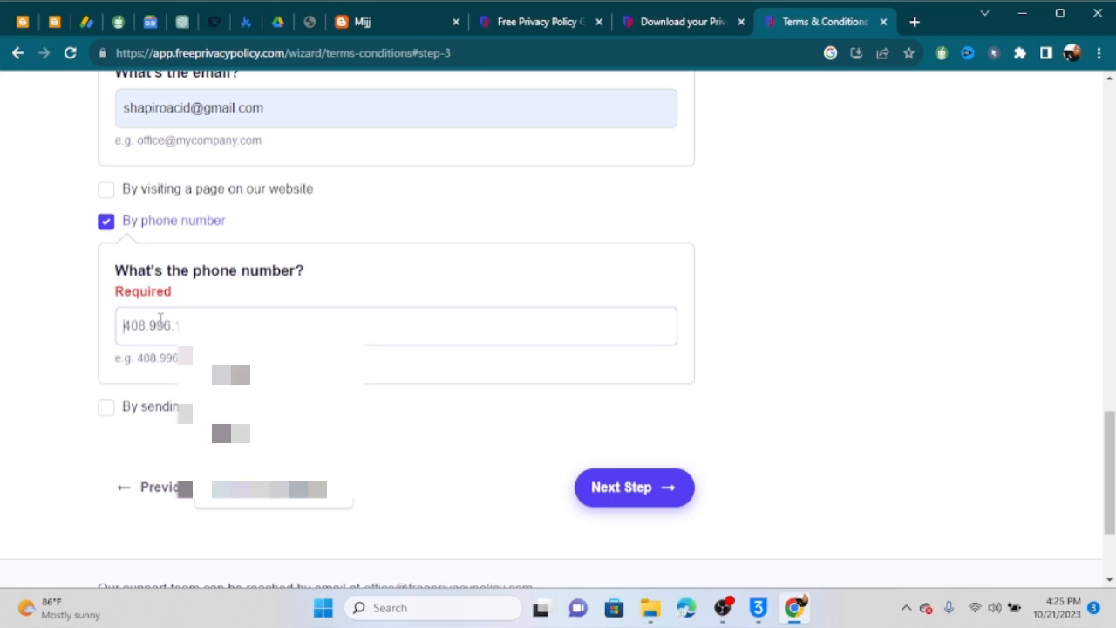
left_click(105, 220)
scroll(200, 279, "up", 3)
scroll(238, 220, "down", 2)
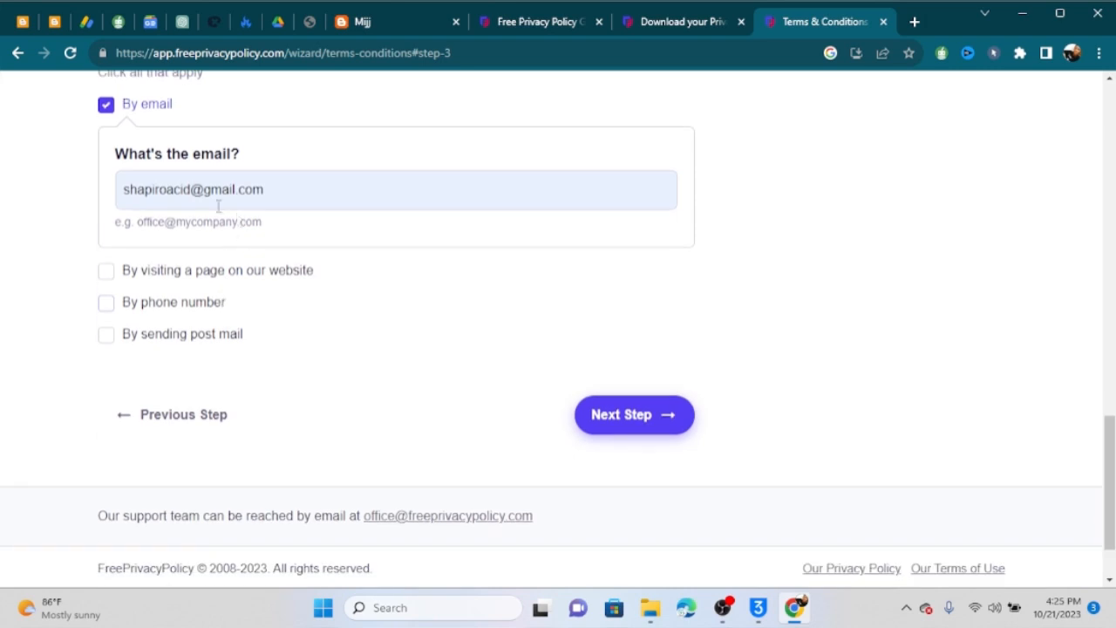
left_click(615, 427)
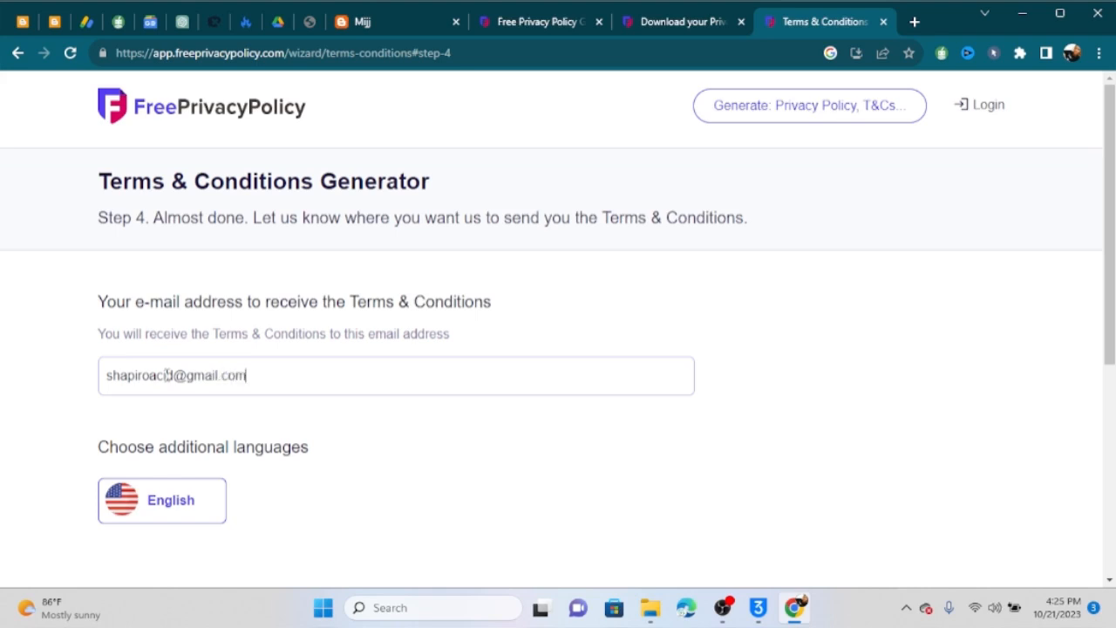
Generate the Terms & Conditions in English and copy the generated HTML text
scroll(491, 427, "down", 5)
left_click(588, 291)
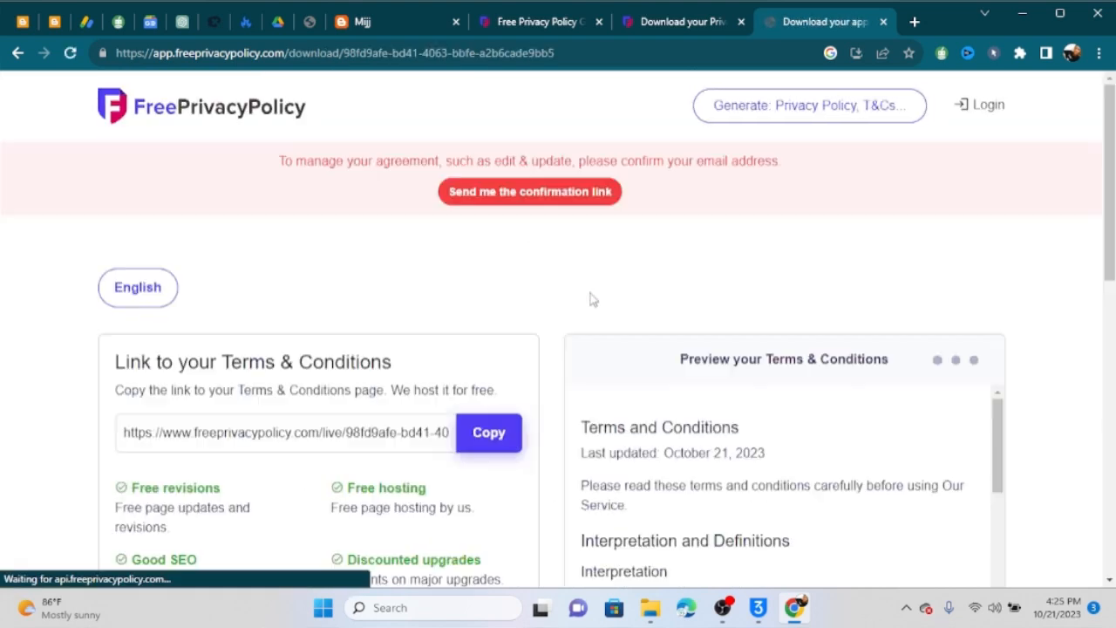
scroll(583, 335, "down", 8)
left_click(282, 286)
Switch to Blogger and create a new page on the Mijj blog titled "Terms and Condition"
left_click(54, 22)
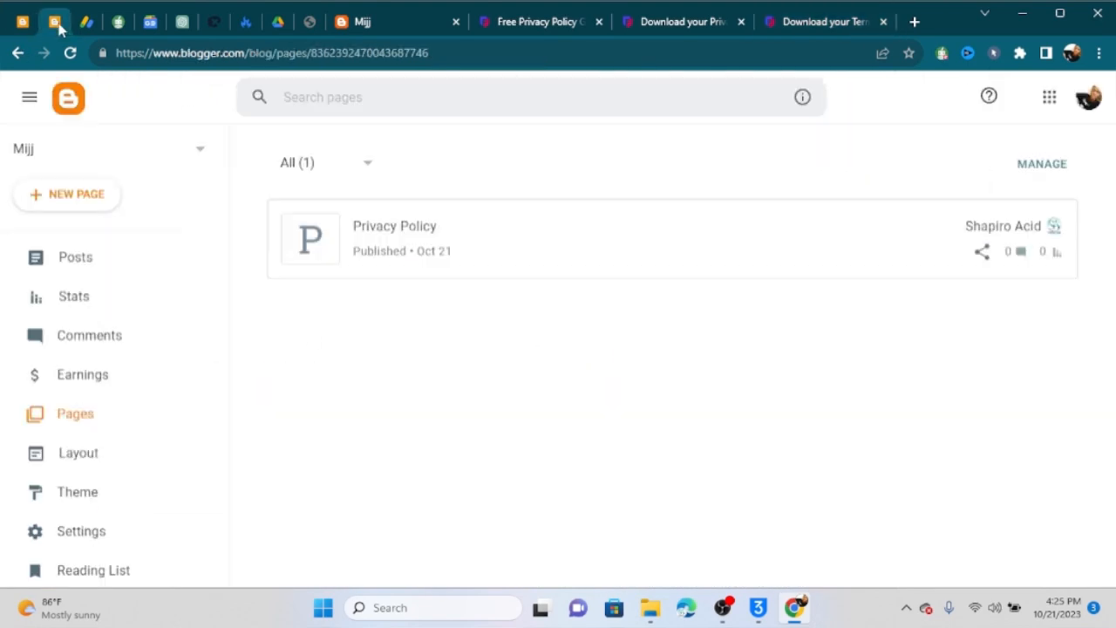
left_click(98, 204)
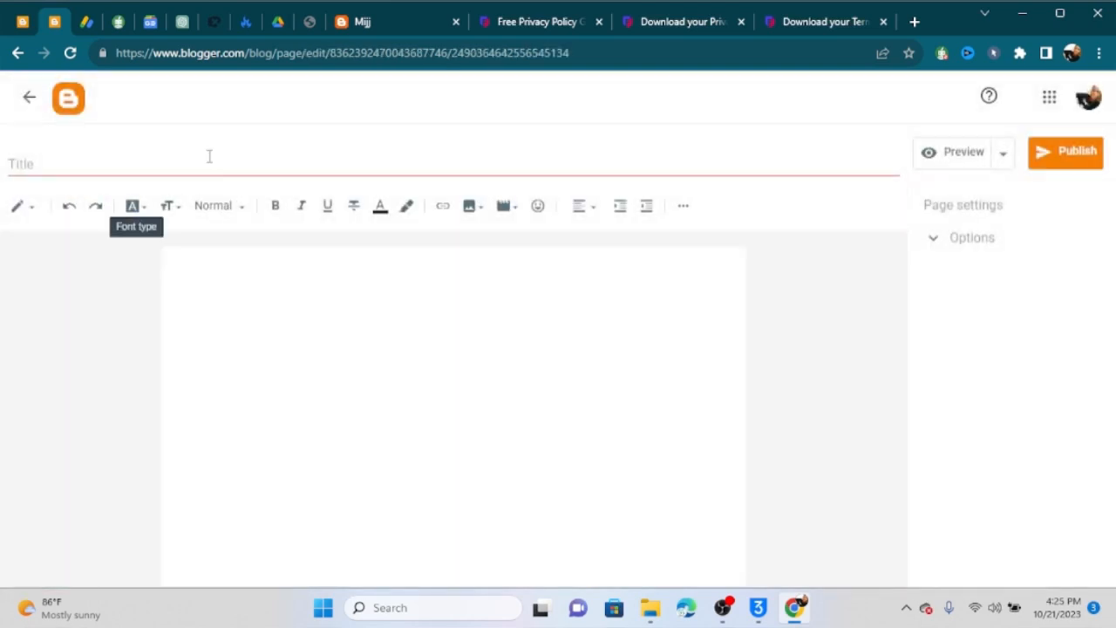
left_click(201, 168)
type("Terms and Condition")
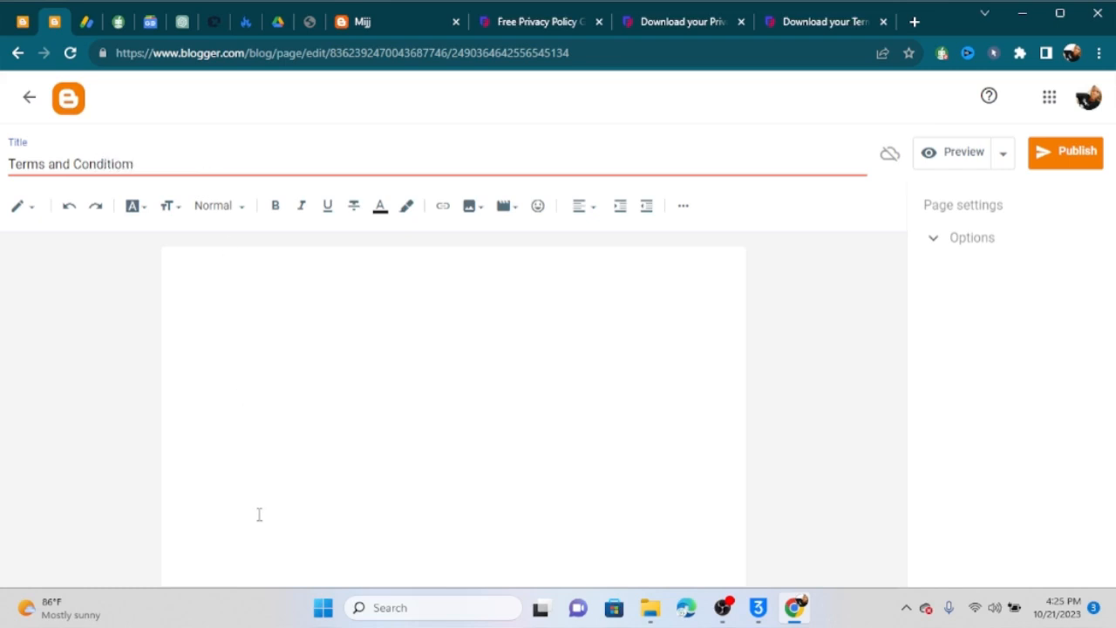
Switch the page body to HTML view and replace its placeholder code with the copied Terms & Conditions
left_click(306, 403)
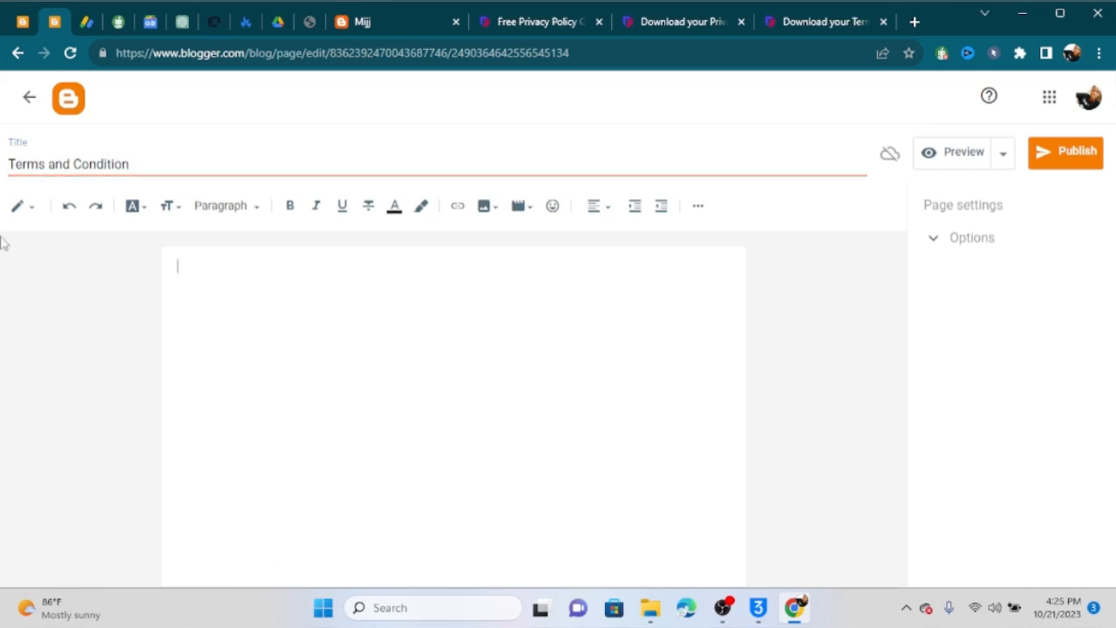
left_click(19, 206)
left_click(29, 179)
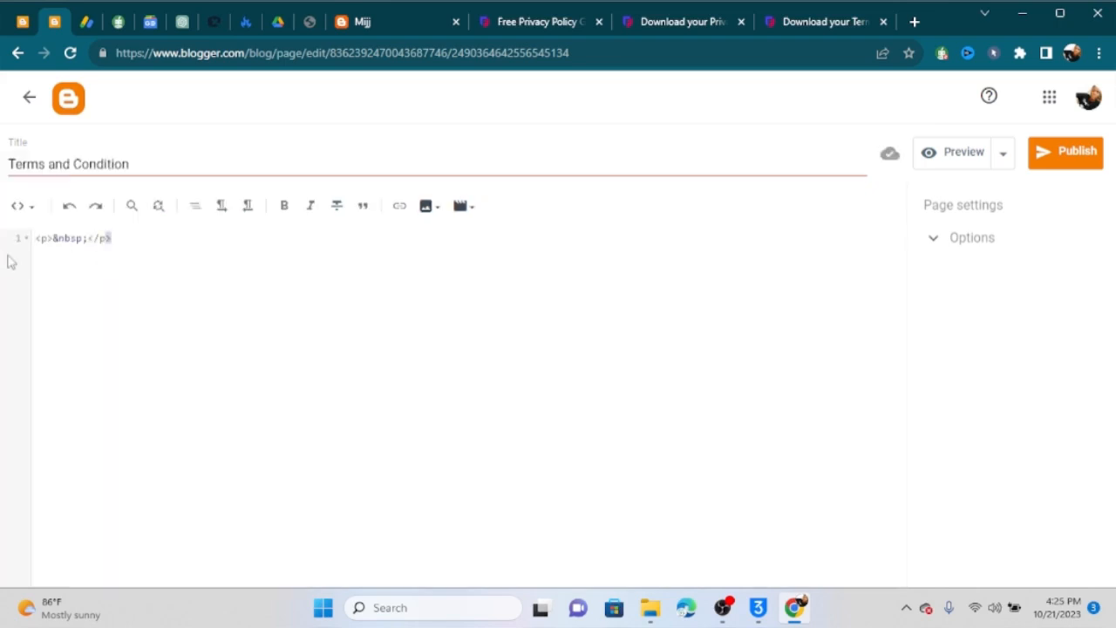
key("BackSpace")
key("BackSpace")
key("BackSpace")
key("BackSpace")
key("BackSpace")
key("BackSpace")
key("BackSpace")
key("BackSpace")
key("BackSpace")
key("BackSpace")
key("BackSpace")
key("BackSpace")
key("ctrl+v")
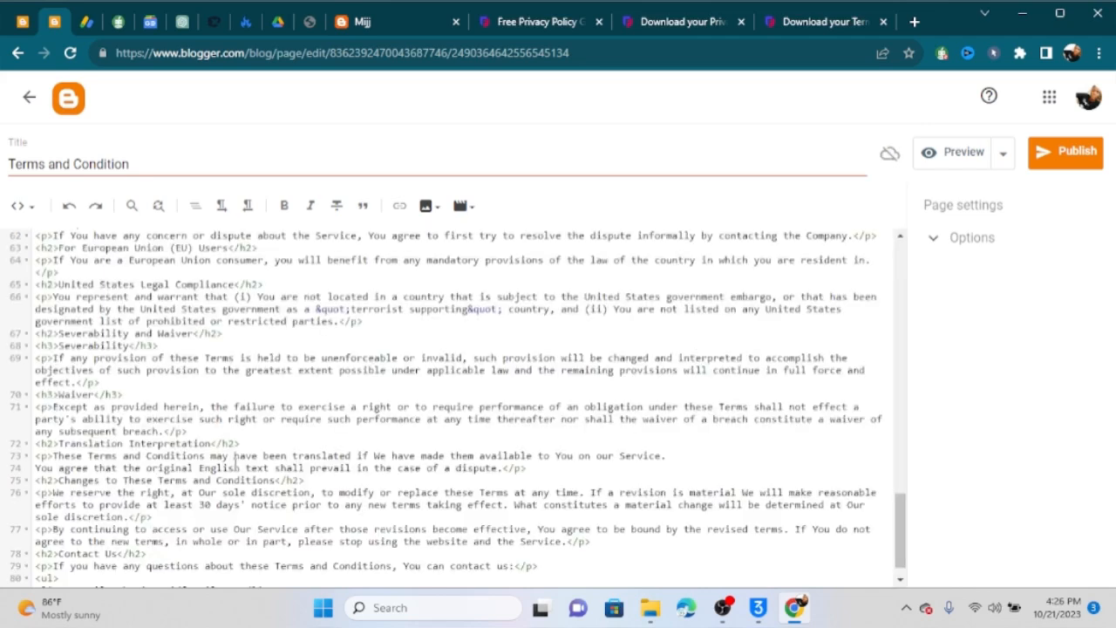
Return the page to Compose view to review the formatted terms, and publish the page
left_click(17, 205)
left_click(52, 248)
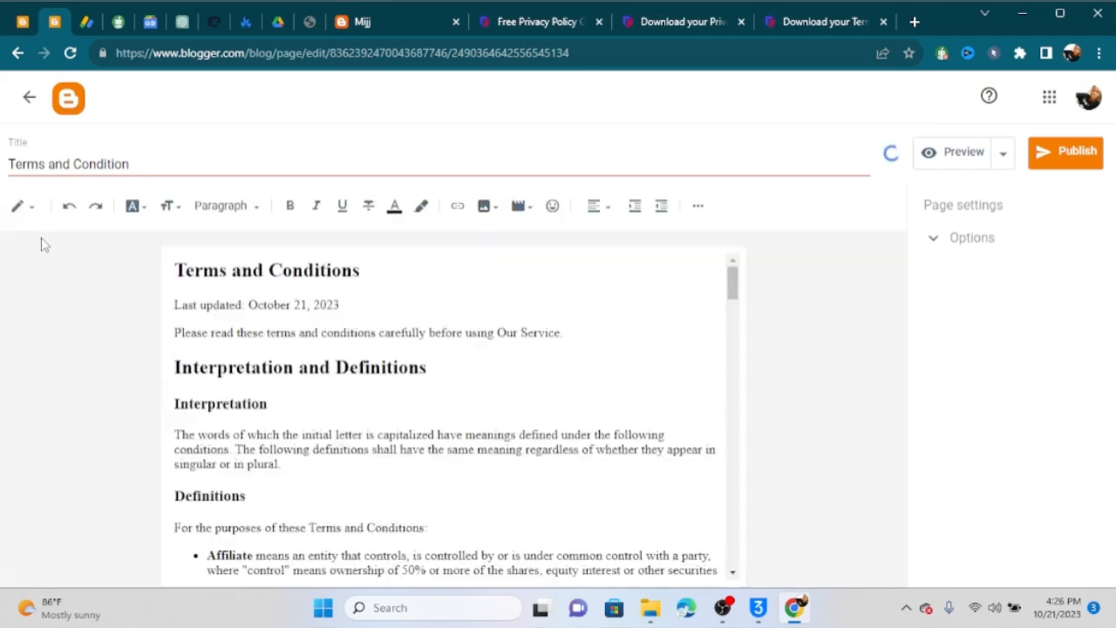
scroll(180, 329, "down", 20)
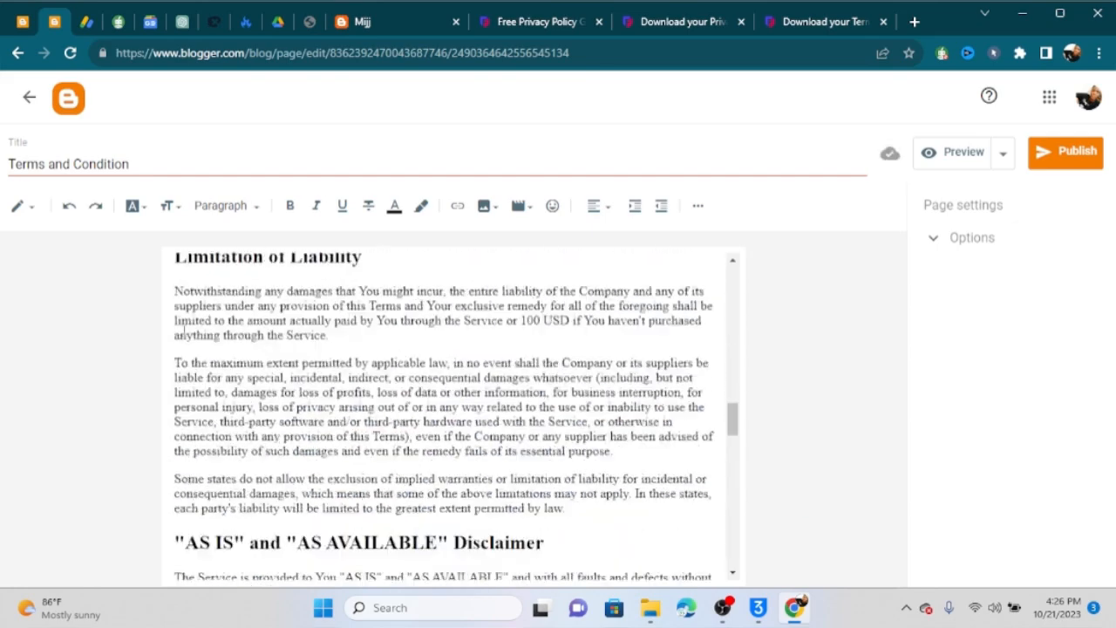
scroll(184, 327, "down", 5)
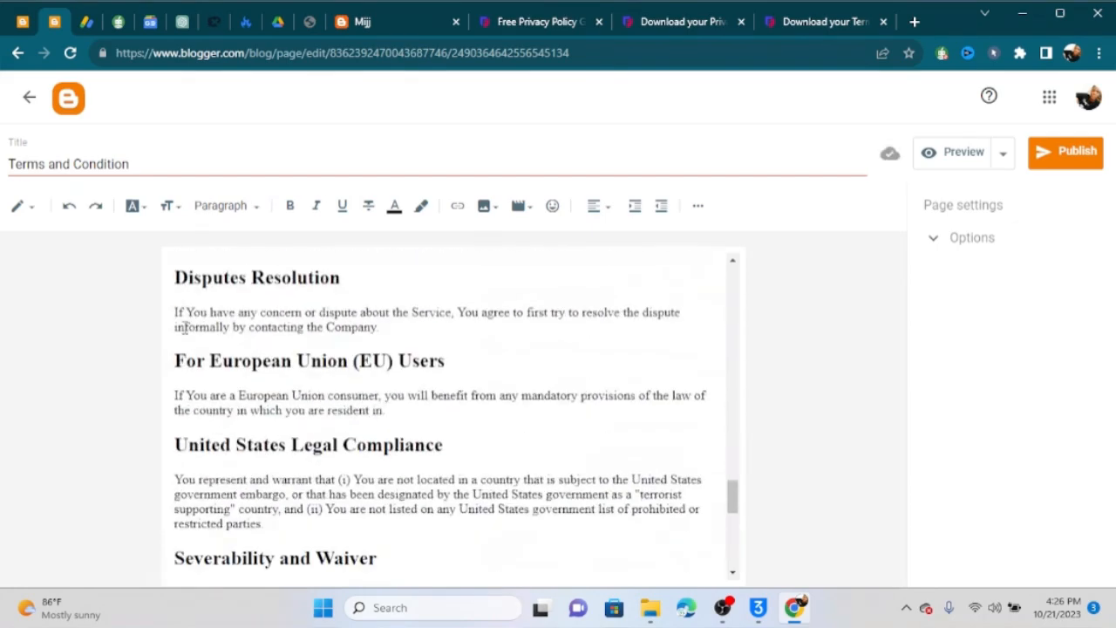
left_click(1052, 155)
left_click(624, 368)
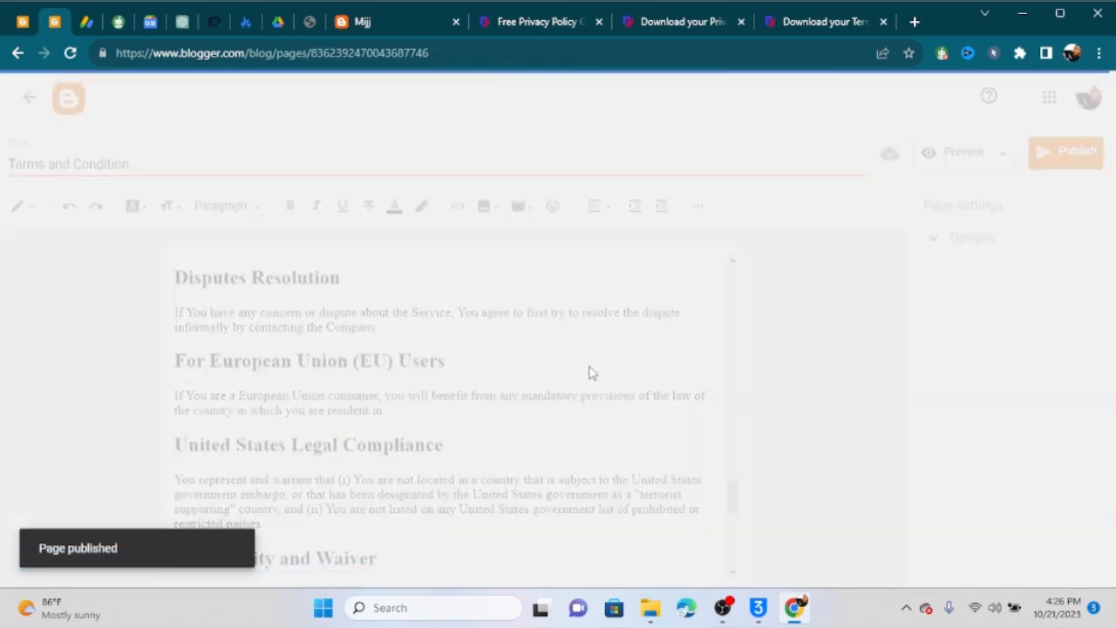
Consult the other blog's page list, and open disclaimergenerator.net from a Google search for "disclaimer generator"
left_click(23, 21)
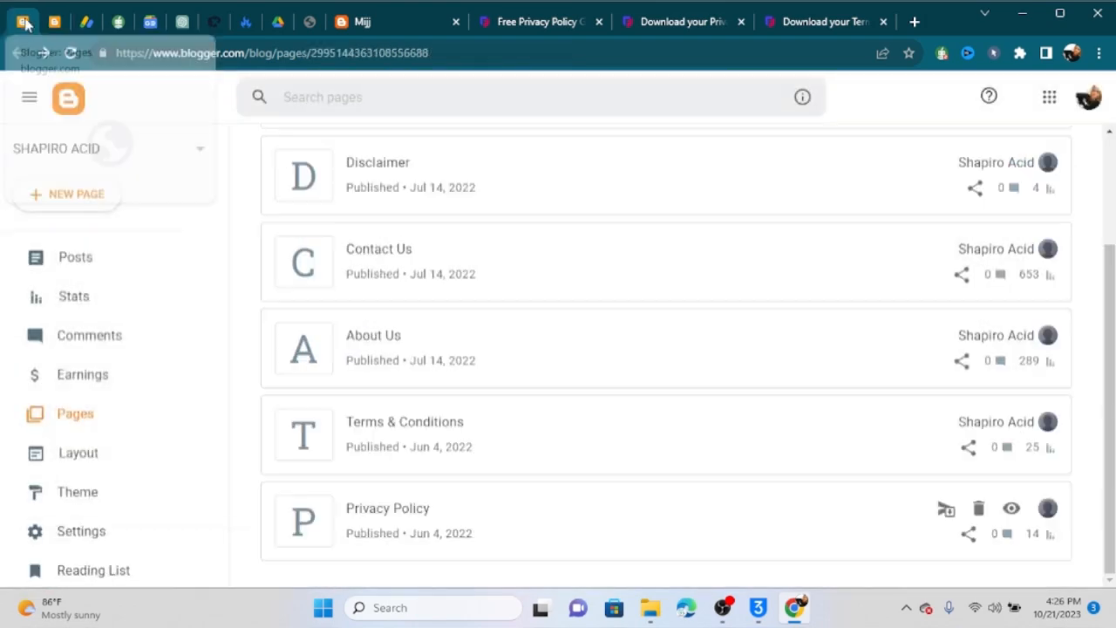
scroll(418, 465, "up", 1)
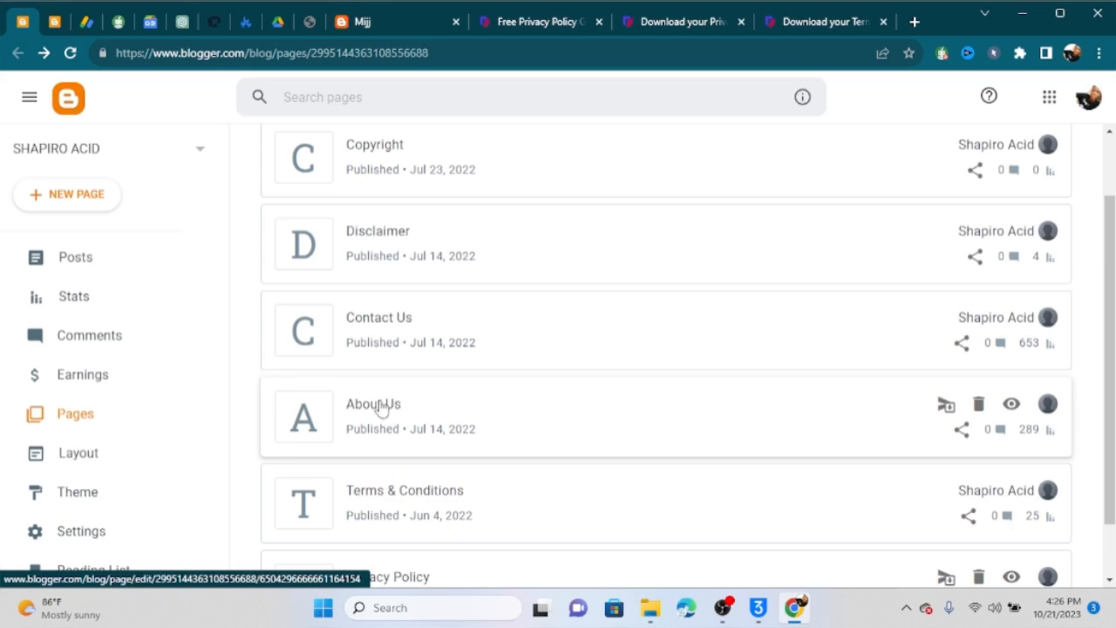
left_click(914, 22)
left_click(390, 471)
scroll(390, 471, "down", 8)
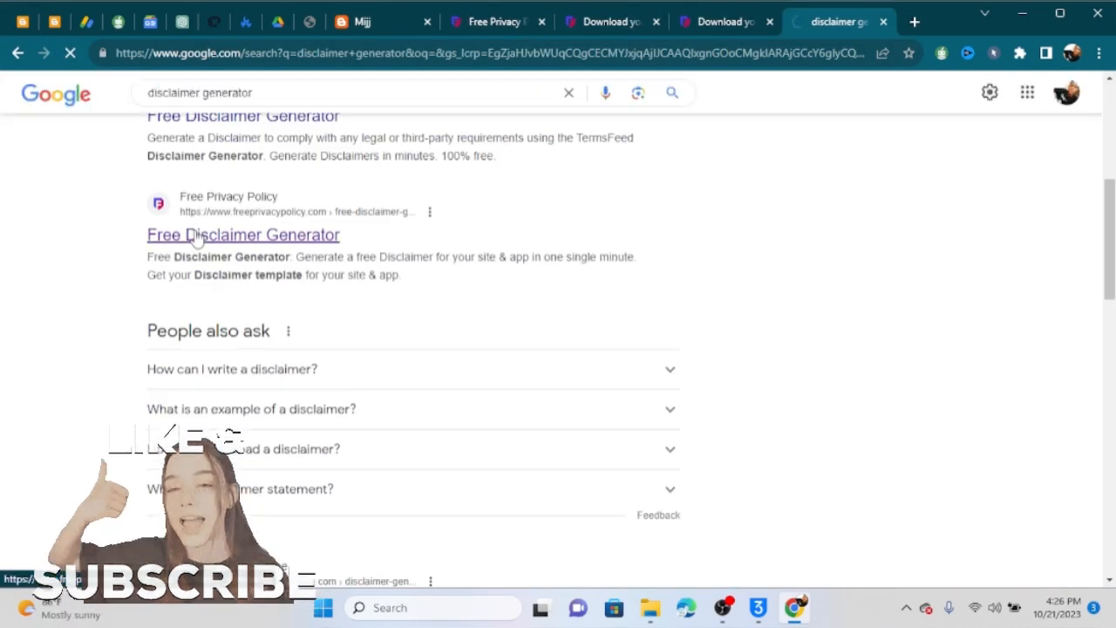
left_click(257, 242)
Set both the company name and the website name to Mijj in the disclaimer form
left_click(774, 290)
type("Mijj")
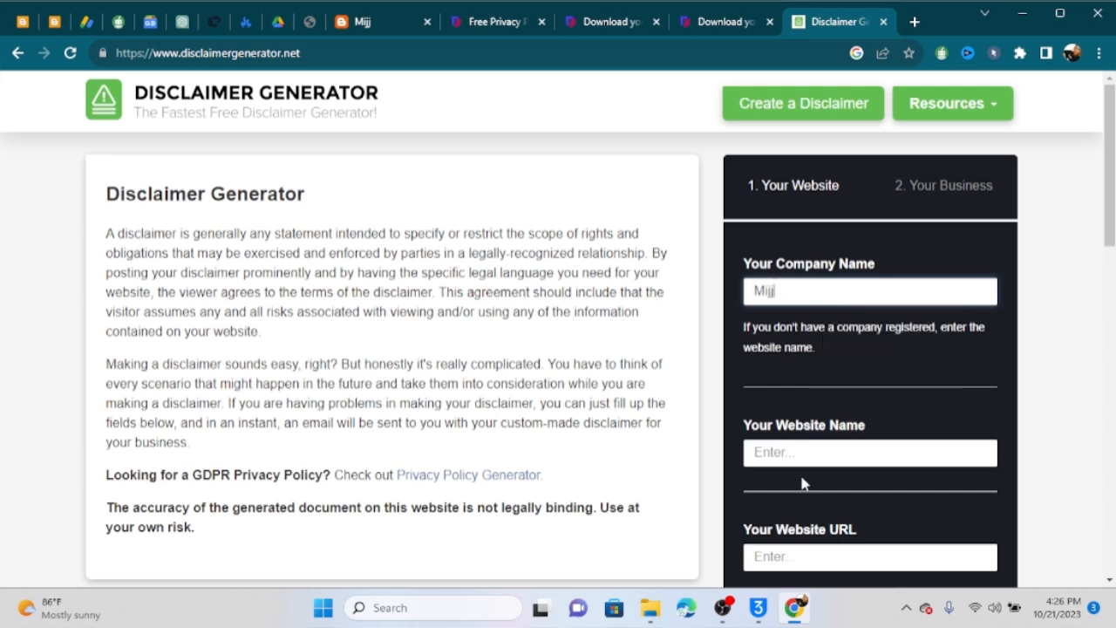
left_click(781, 457)
type("Mijj")
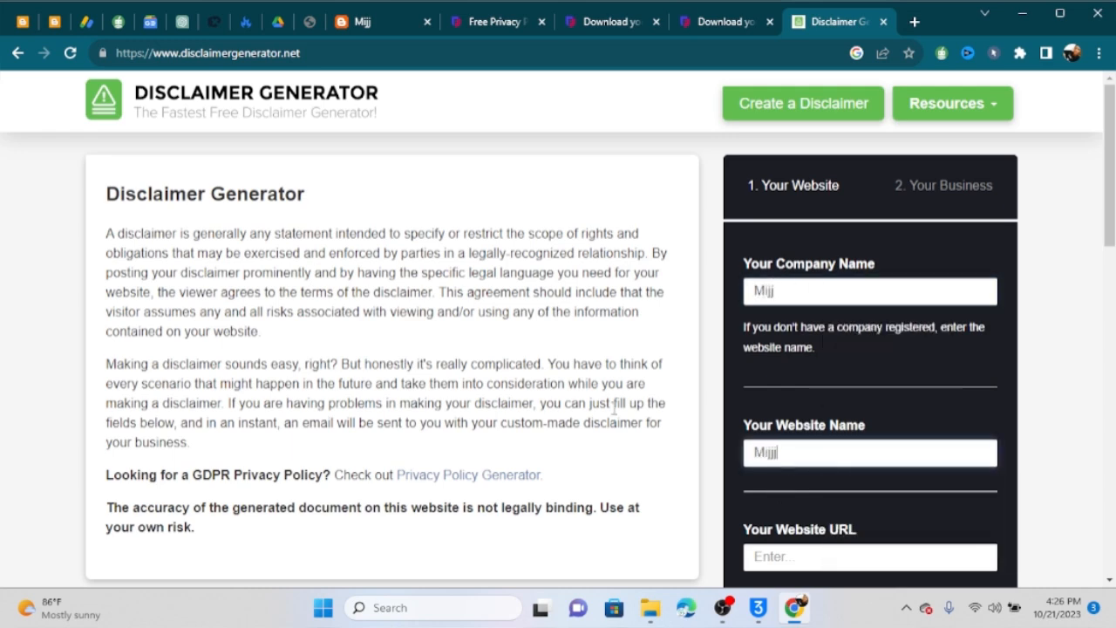
left_click(376, 24)
right_click(160, 54)
left_click(201, 159)
left_click(812, 26)
scroll(819, 314, "down", 3)
left_click(821, 311)
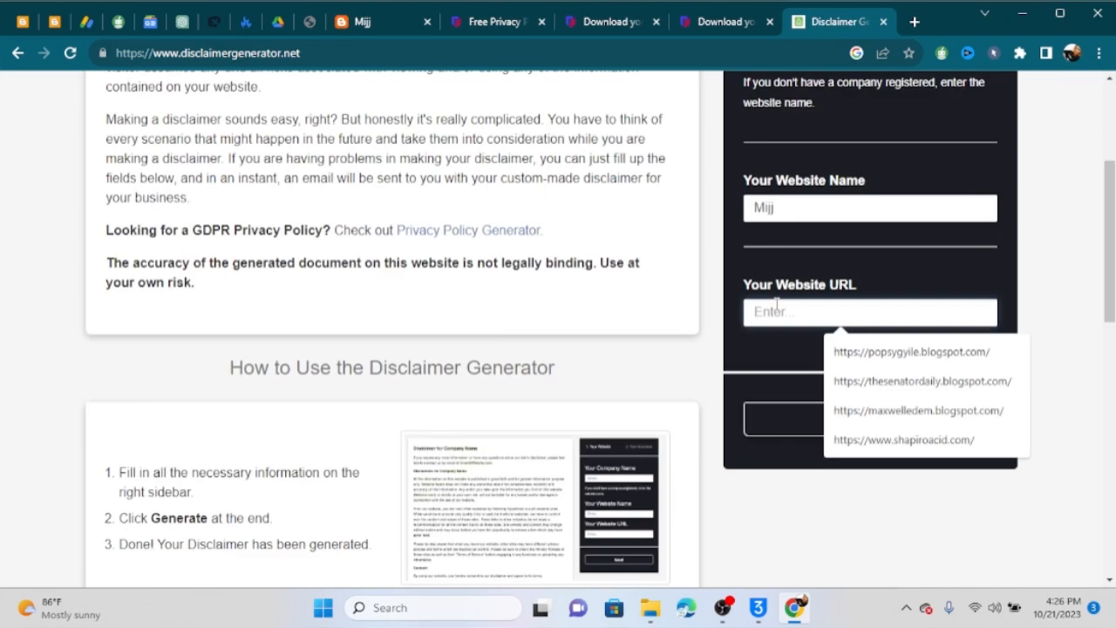
key("ctrl+v")
left_click(816, 413)
Set the country to Ghana and fill in the contact e-mail address for the disclaimer
left_click(829, 211)
type("gh")
left_click(767, 508)
left_click(811, 316)
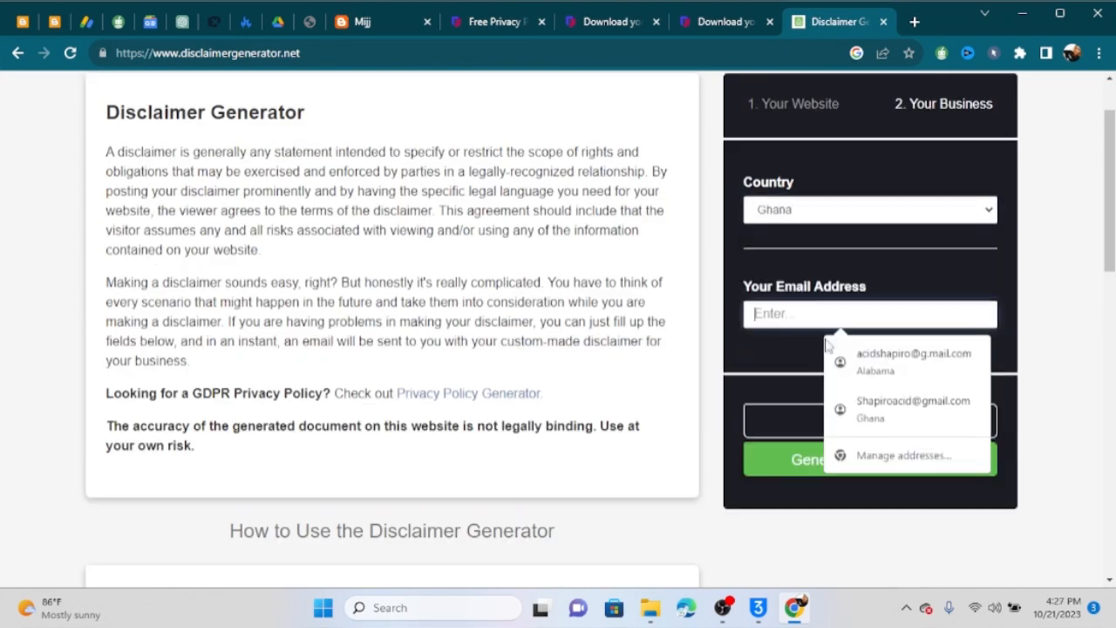
left_click(868, 404)
Generate the disclaimer and copy its full text to the clipboard
left_click(815, 458)
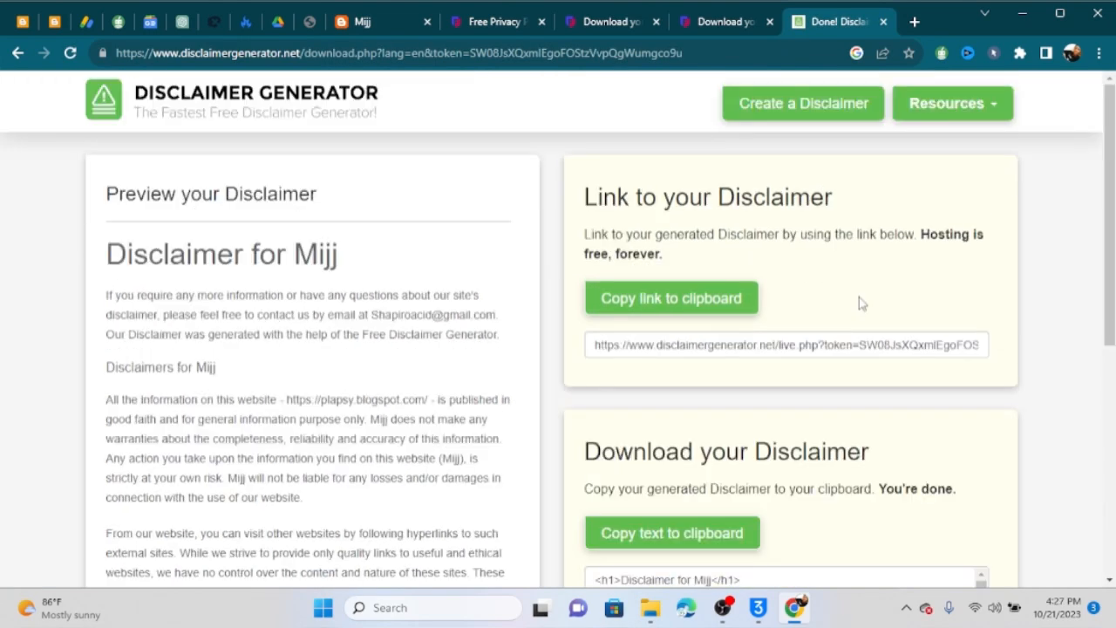
scroll(538, 384, "down", 4)
left_click(672, 257)
Switch to Blogger and create a new page on the Mijj blog titled "Disclaimer"
left_click(54, 22)
left_click(54, 192)
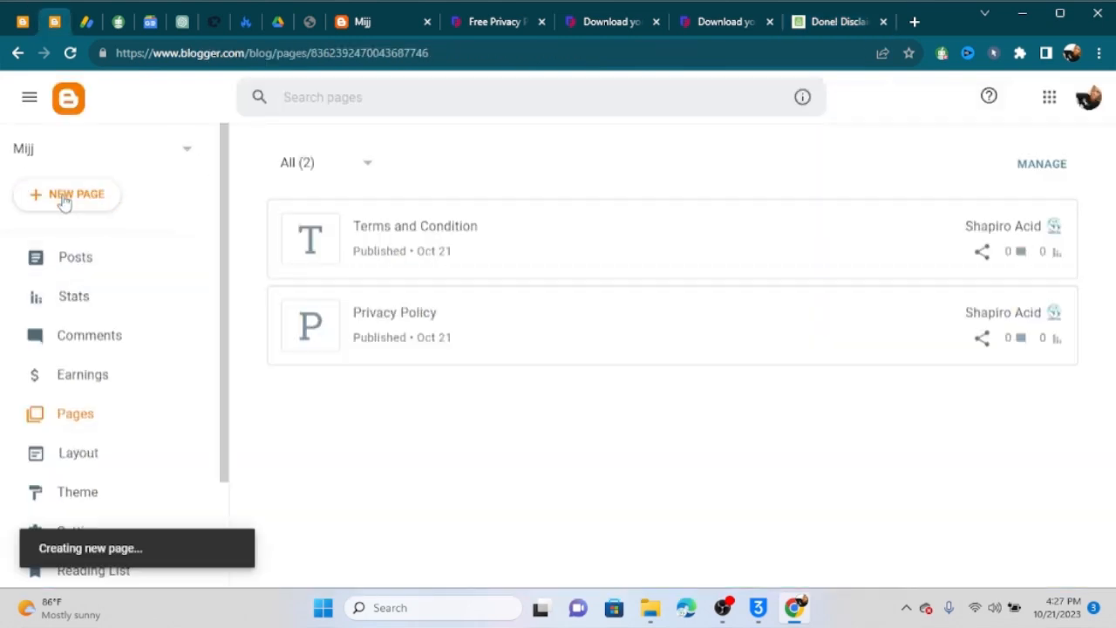
left_click(296, 169)
type("Disclaimer")
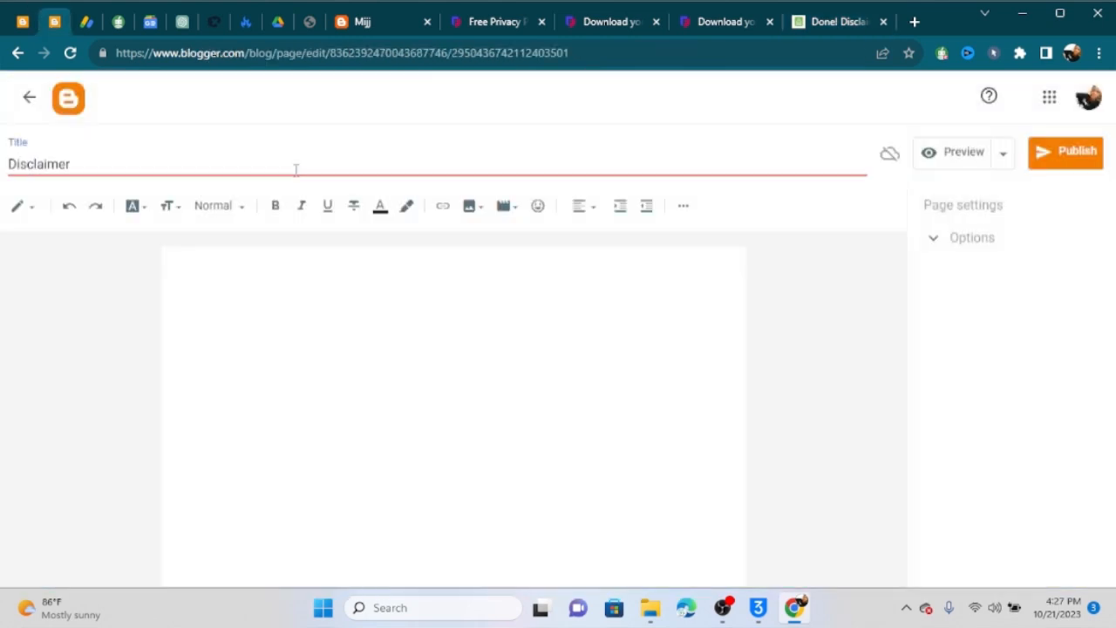
Switch the Disclaimer page to HTML view and replace its contents with the copied disclaimer code
left_click(17, 206)
left_click(22, 234)
key("ctrl+a")
key("BackSpace")
key("ctrl+v")
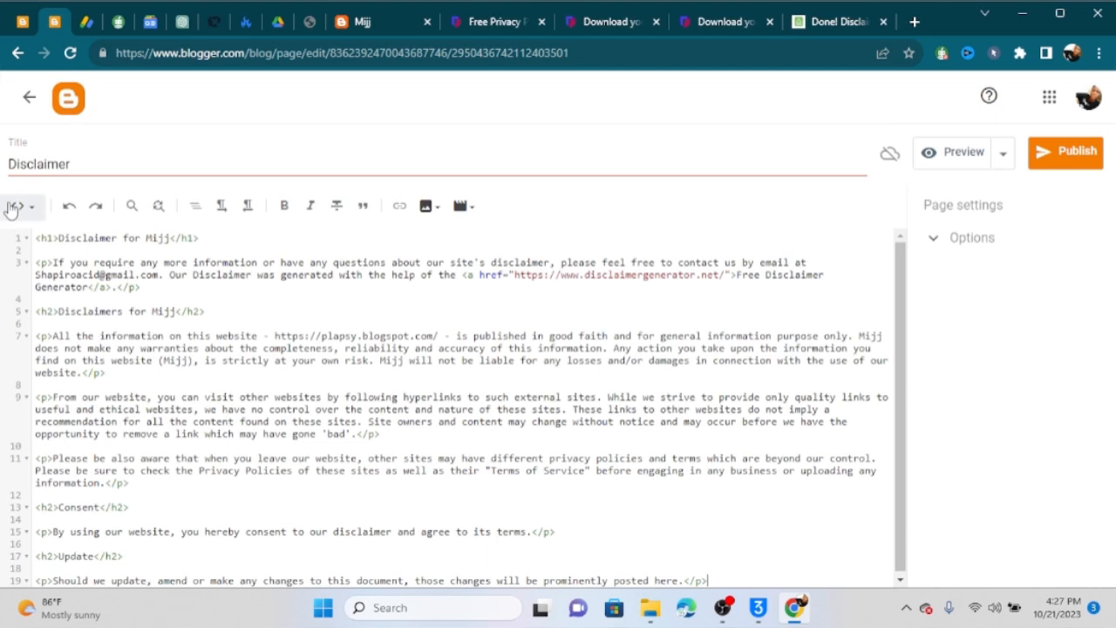
Switch the Disclaimer page to Compose view and publish it on the Mijj blog
left_click(10, 209)
left_click(35, 234)
left_click(1066, 152)
left_click(620, 370)
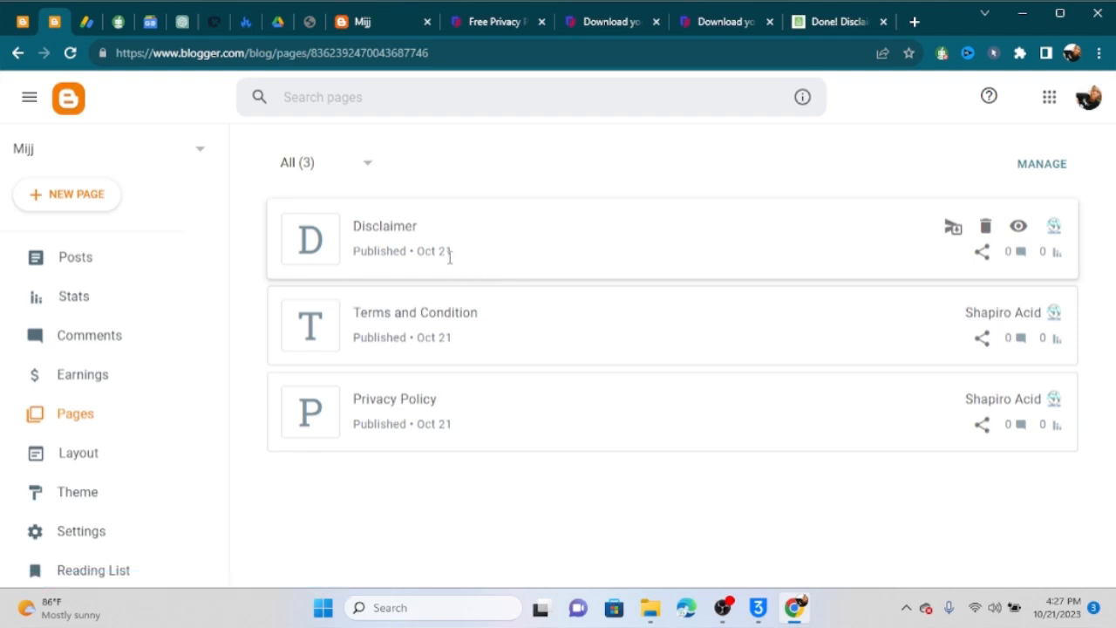
Open the other blog's existing Contact Us page and copy its full contact text
left_click(10, 14)
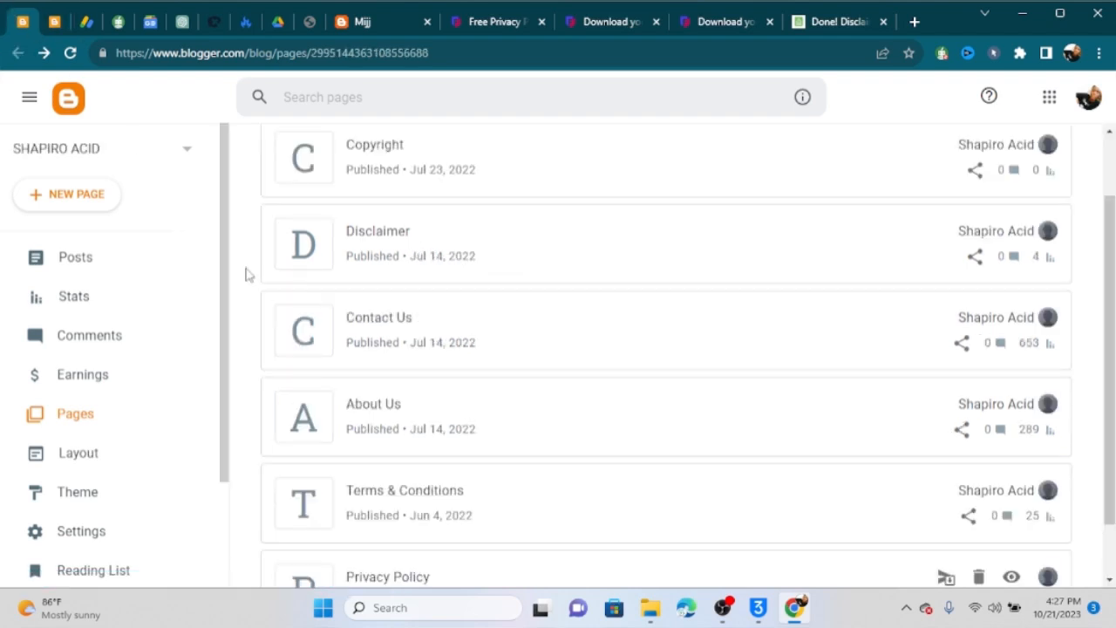
scroll(401, 497, "up", 1)
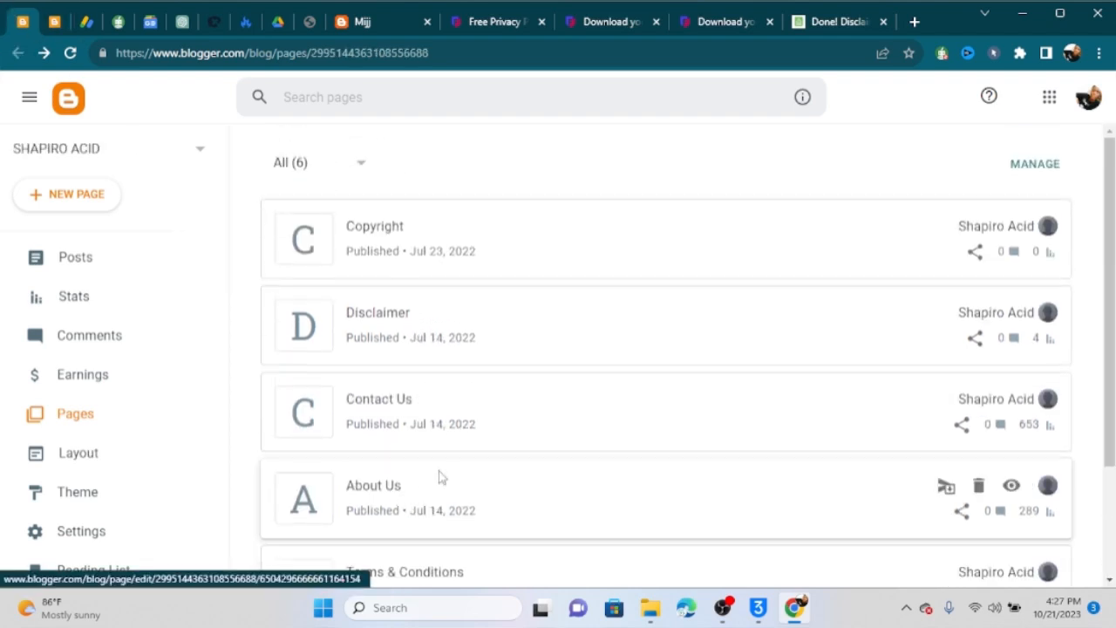
left_click(451, 412)
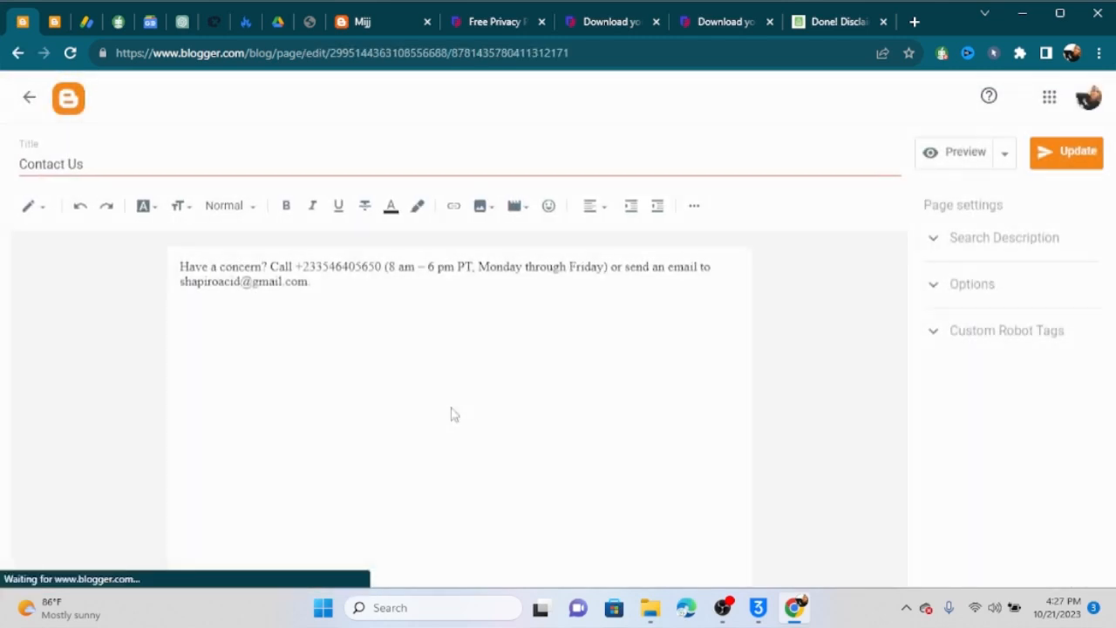
left_click_drag(314, 291, 178, 231)
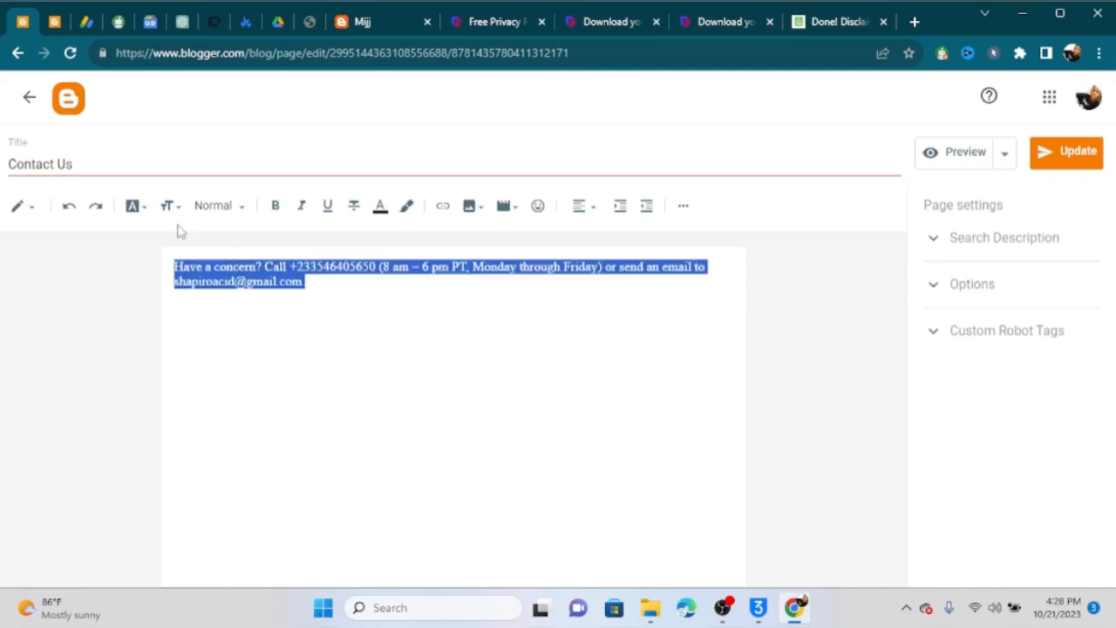
right_click(218, 281)
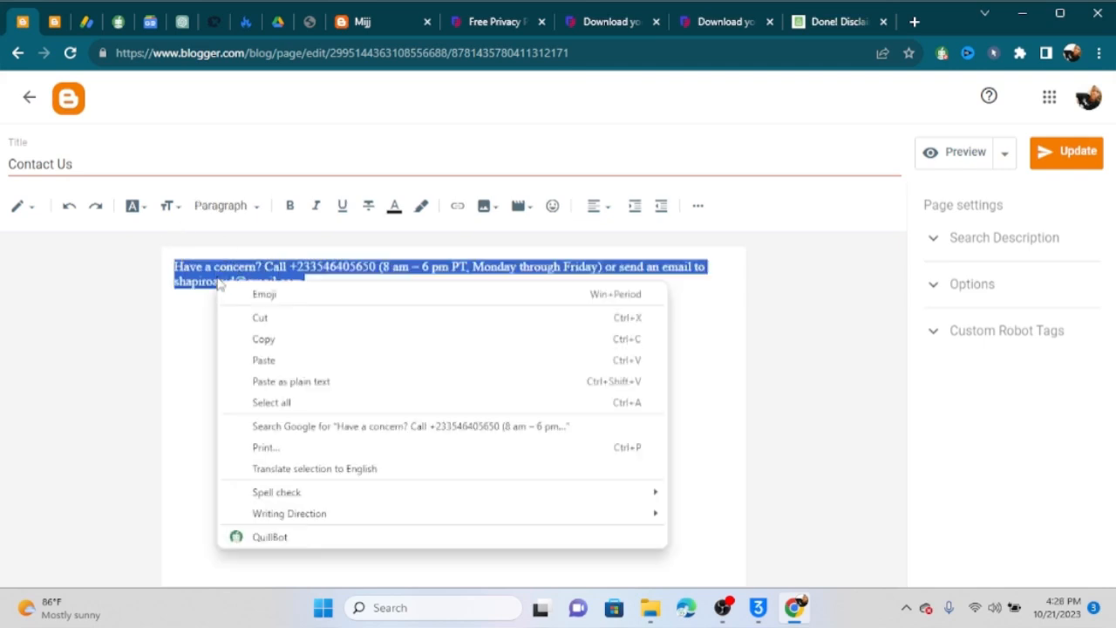
left_click(262, 338)
Create a new page on the Mijj blog titled "Contact Us"
left_click(54, 10)
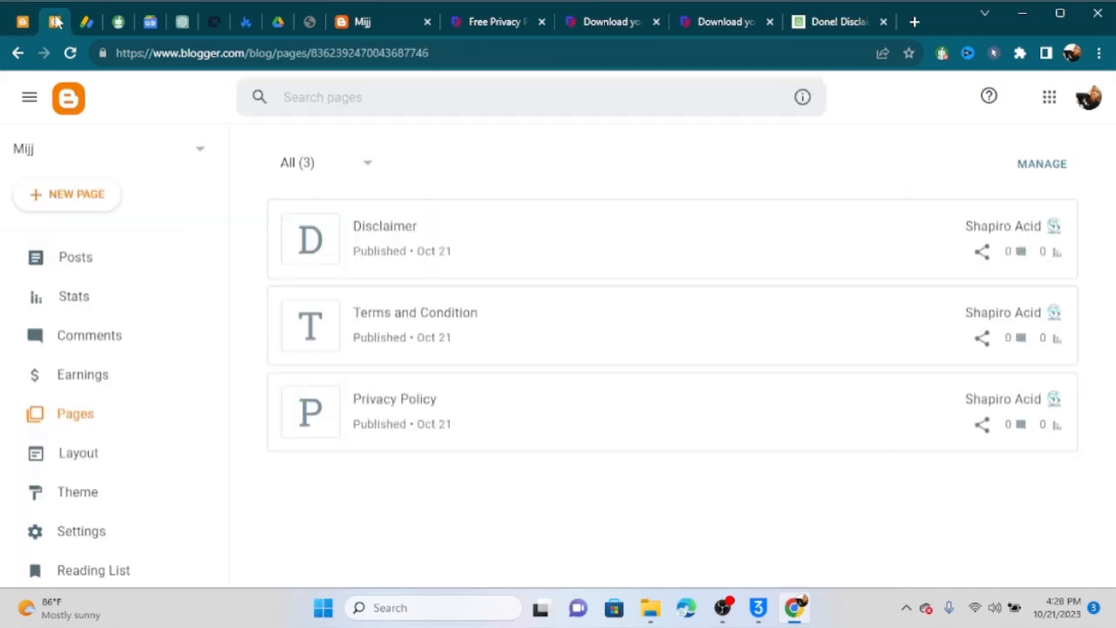
left_click(51, 209)
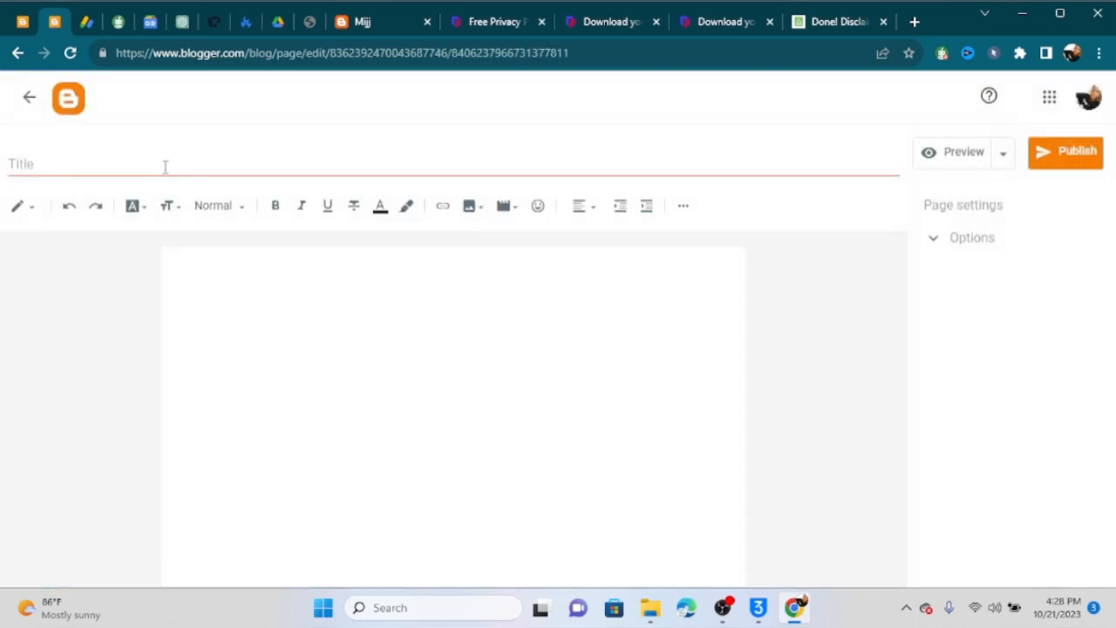
left_click(165, 167)
type("Contact U")
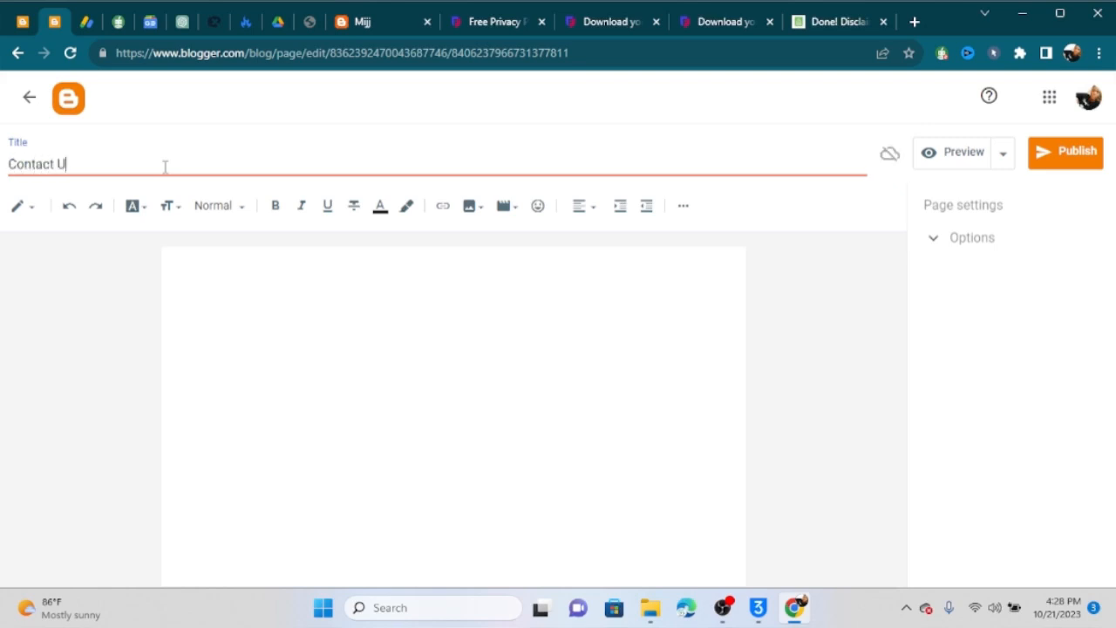
Paste the copied contact text into the Contact Us page body and publish the page
left_click(258, 342)
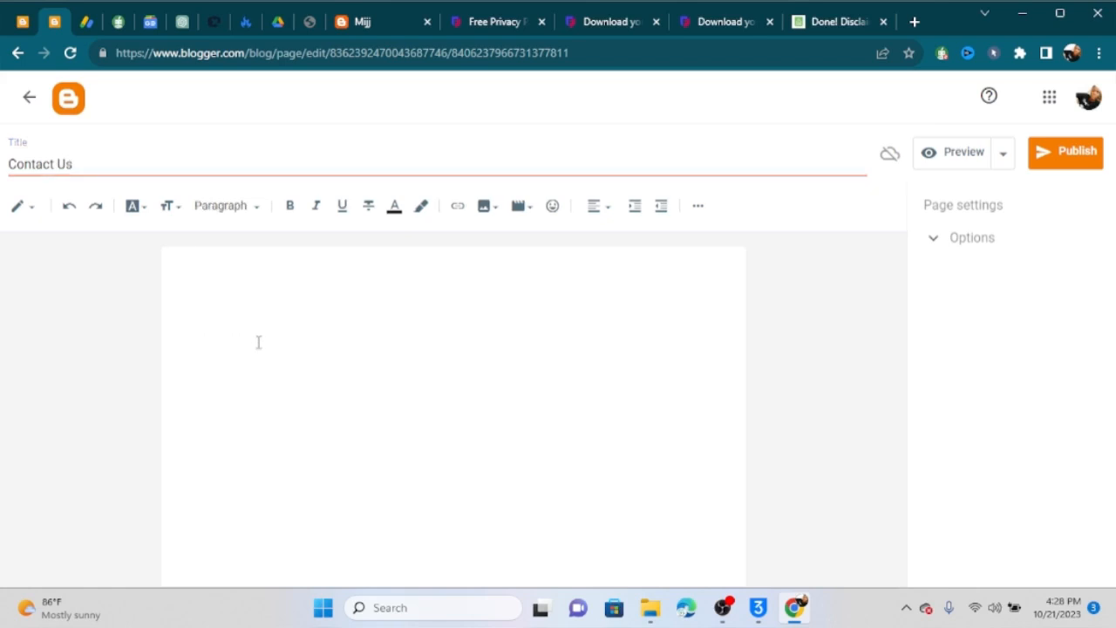
key("ctrl+v")
left_click(1066, 153)
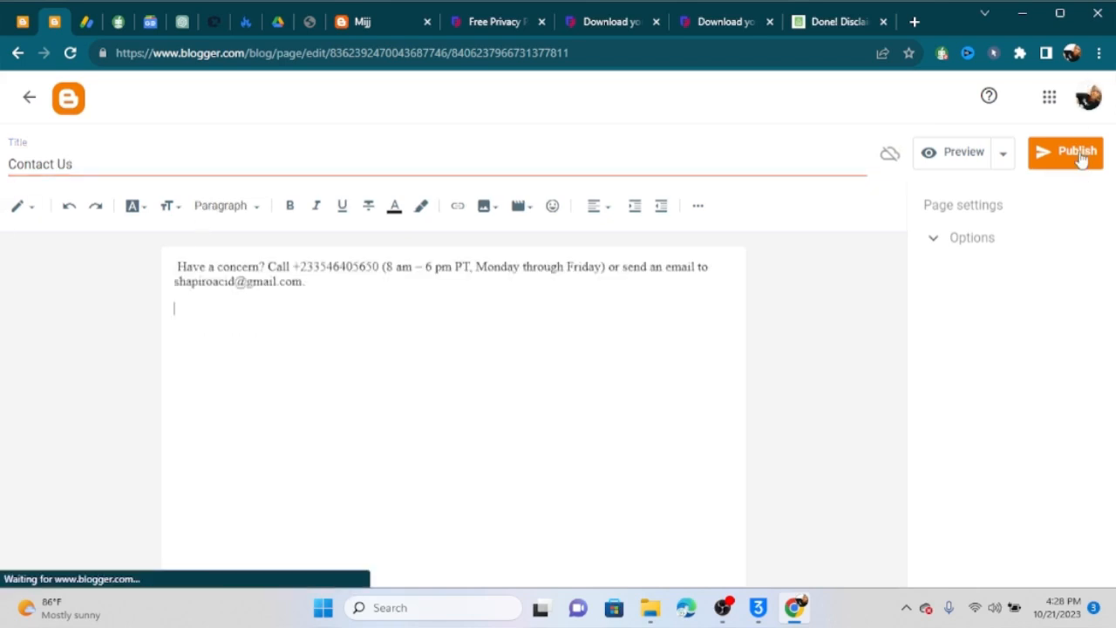
left_click(622, 366)
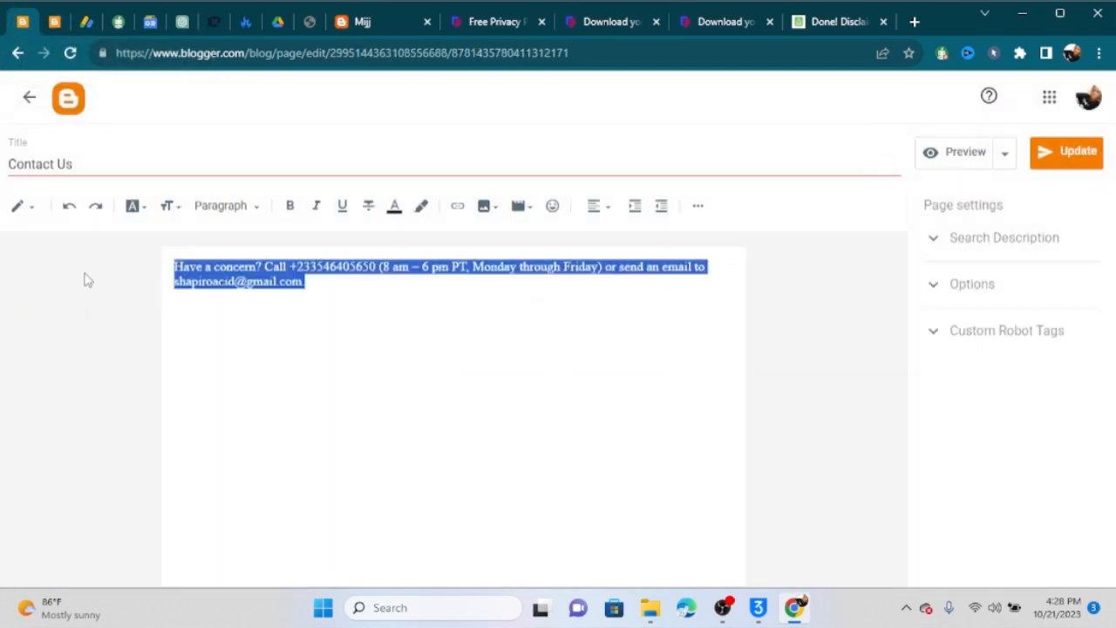
Open the other blog's existing About Us page and copy all of its text
left_click(29, 96)
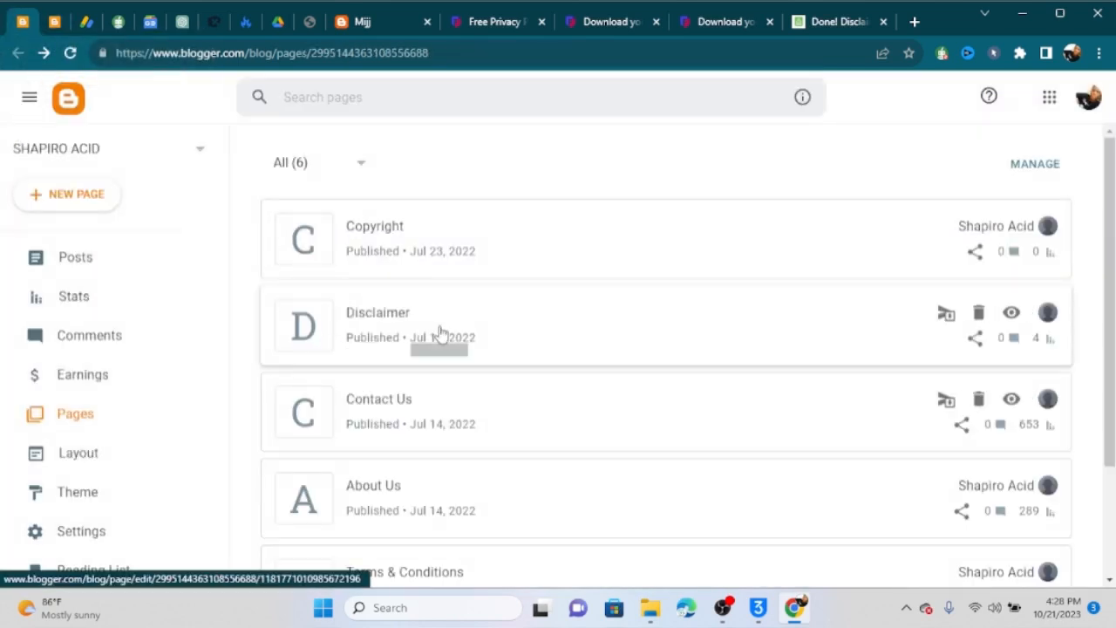
left_click(417, 510)
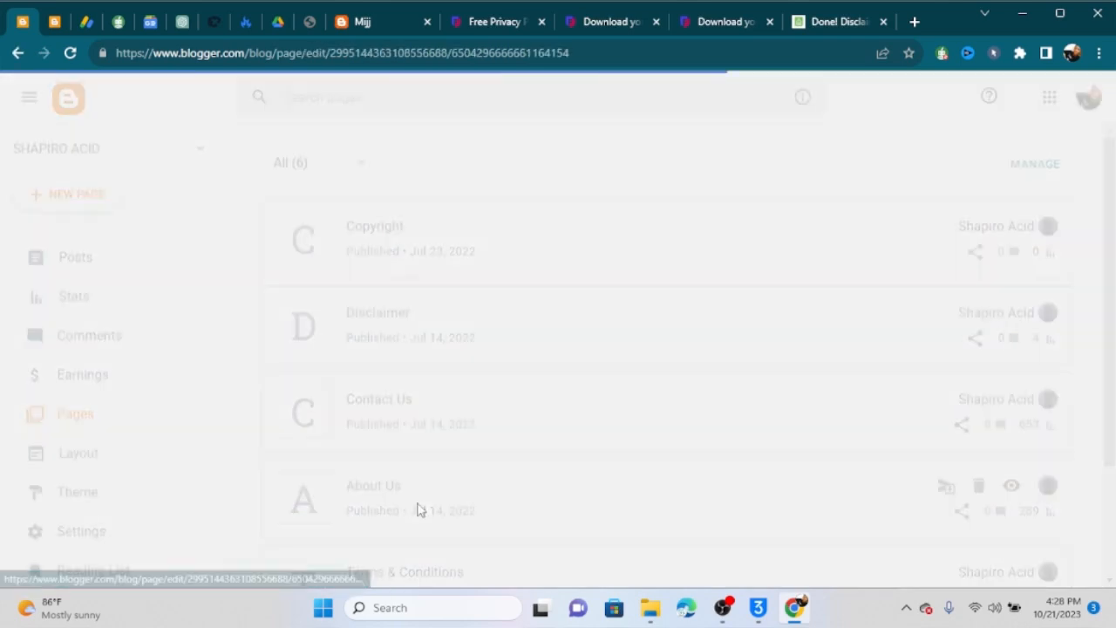
left_click(357, 417)
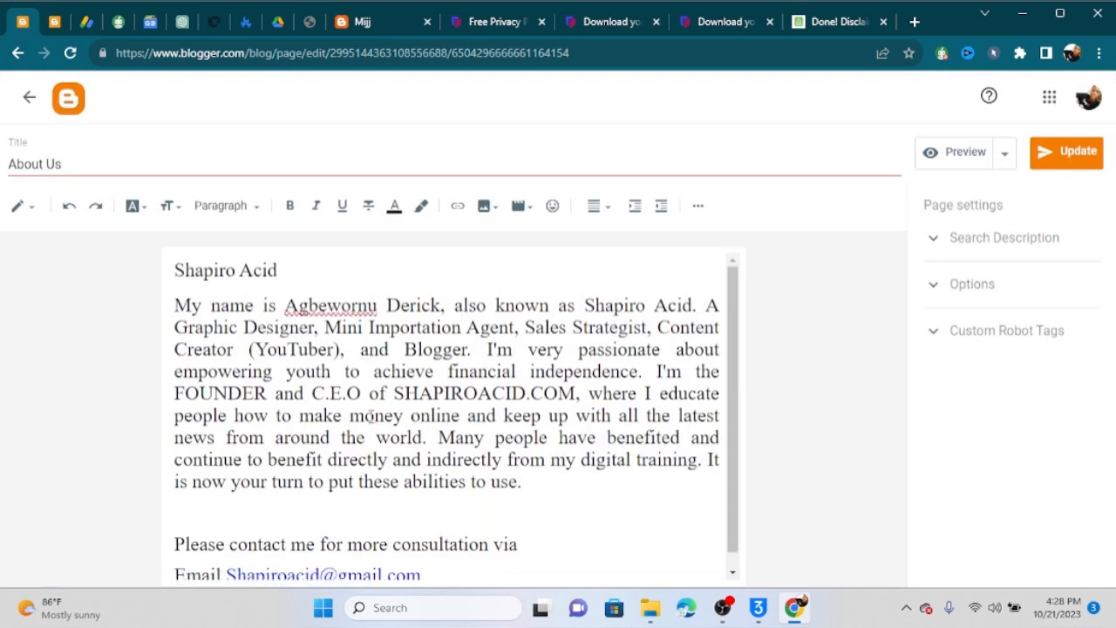
key("ctrl+a")
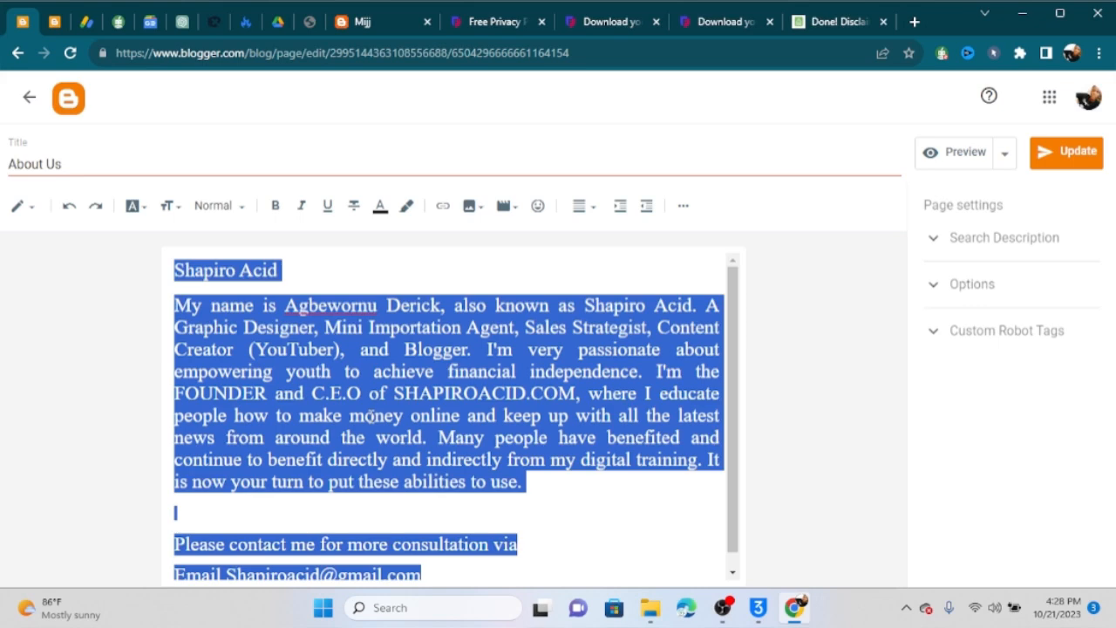
Create a new page on the Mijj blog titled "About Us"
left_click(54, 21)
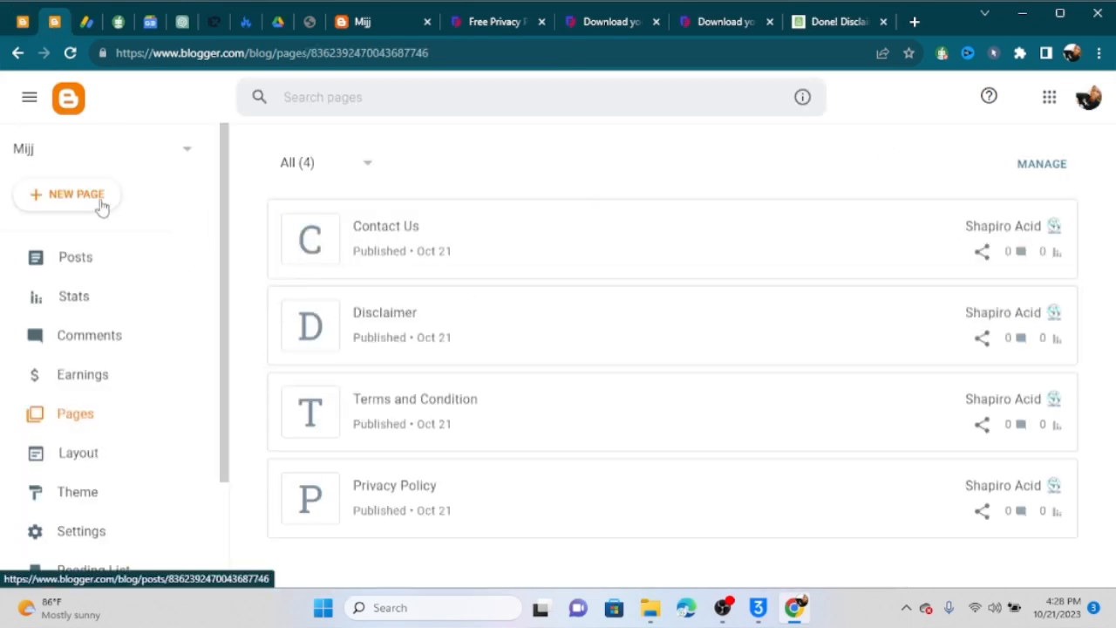
left_click(71, 198)
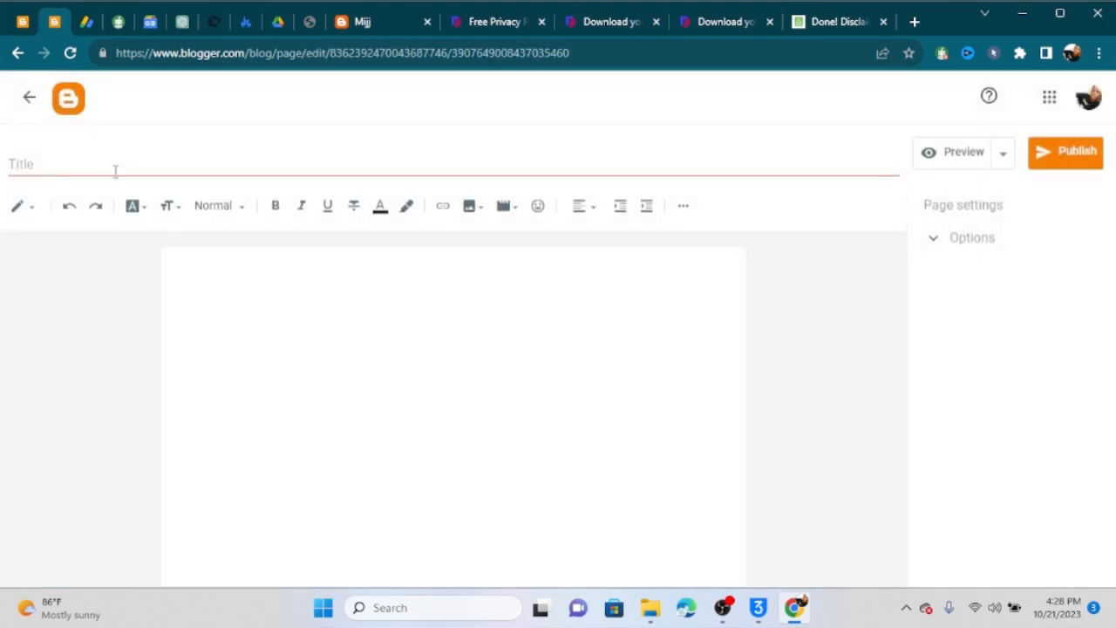
left_click(114, 168)
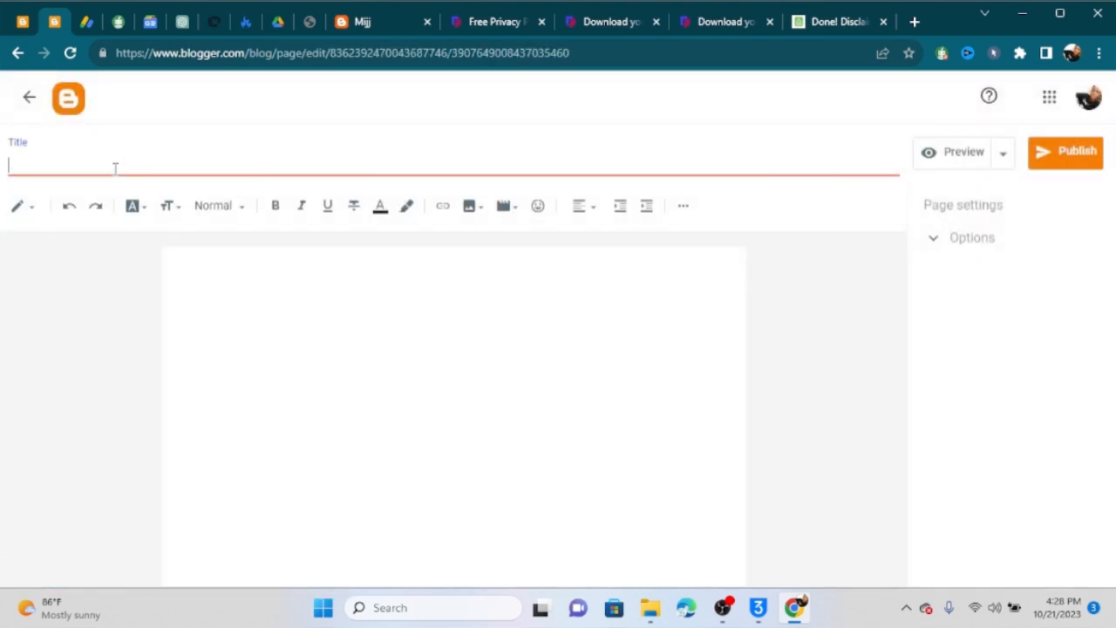
type("Abou")
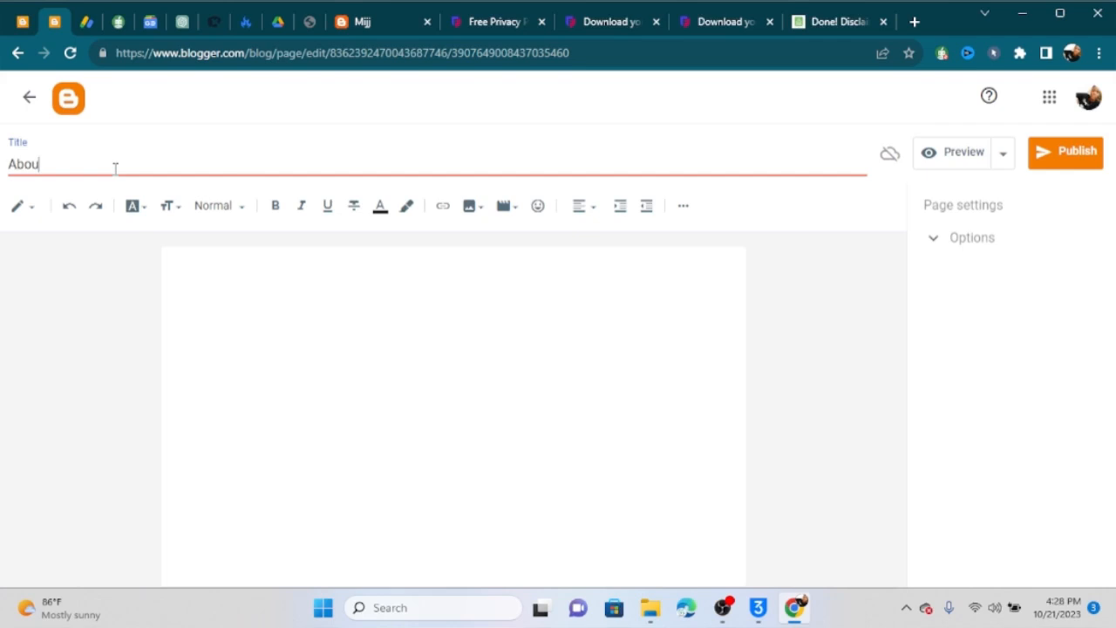
type("t Us")
Paste the copied biography text into the About Us page body and publish the page
left_click(223, 332)
key("ctrl+v")
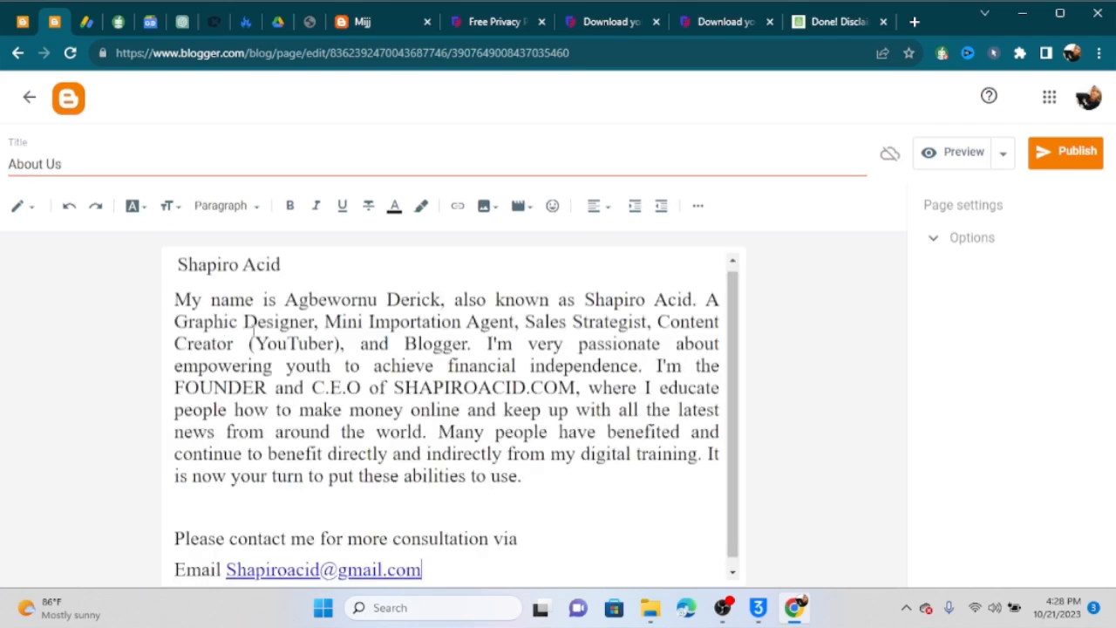
left_click(1073, 157)
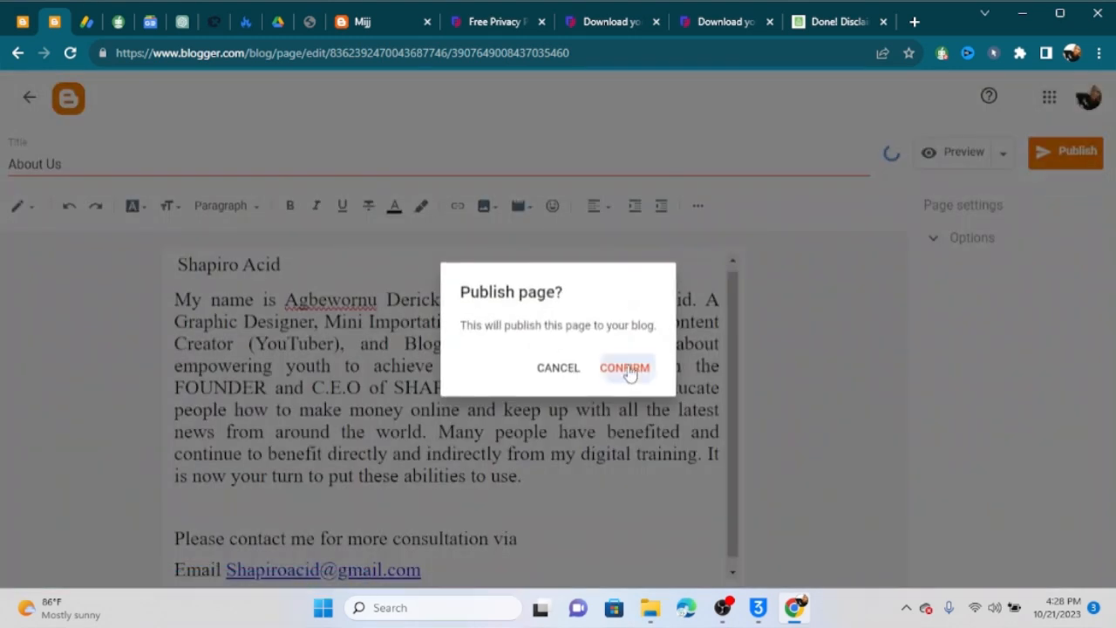
left_click(628, 370)
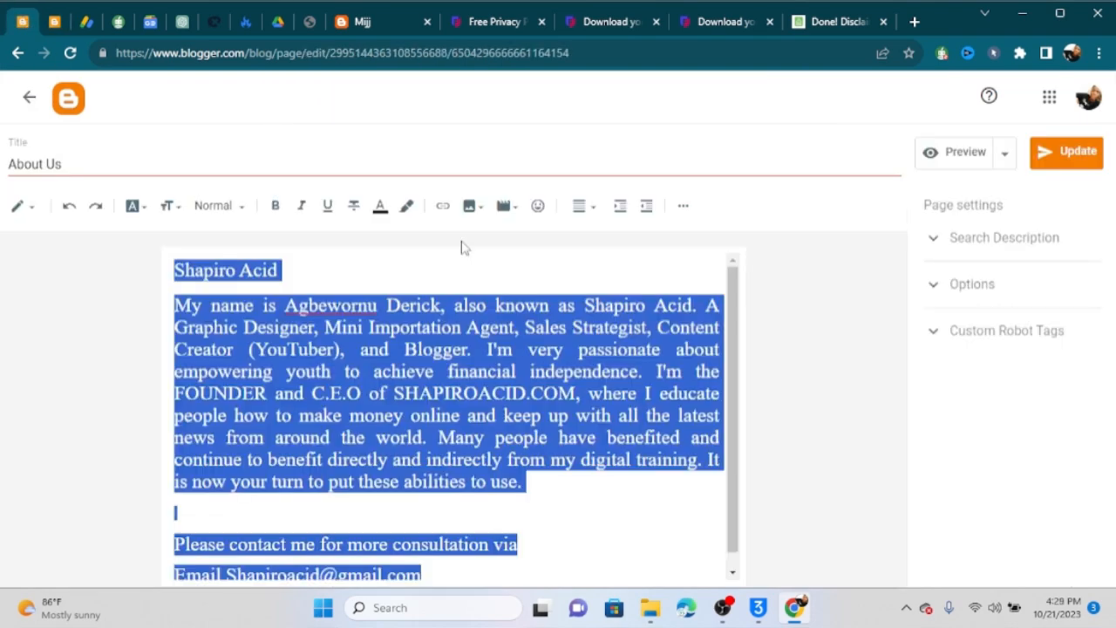
Return to the other blog's page list and search Google in a new tab for "copyright generator"
left_click(26, 100)
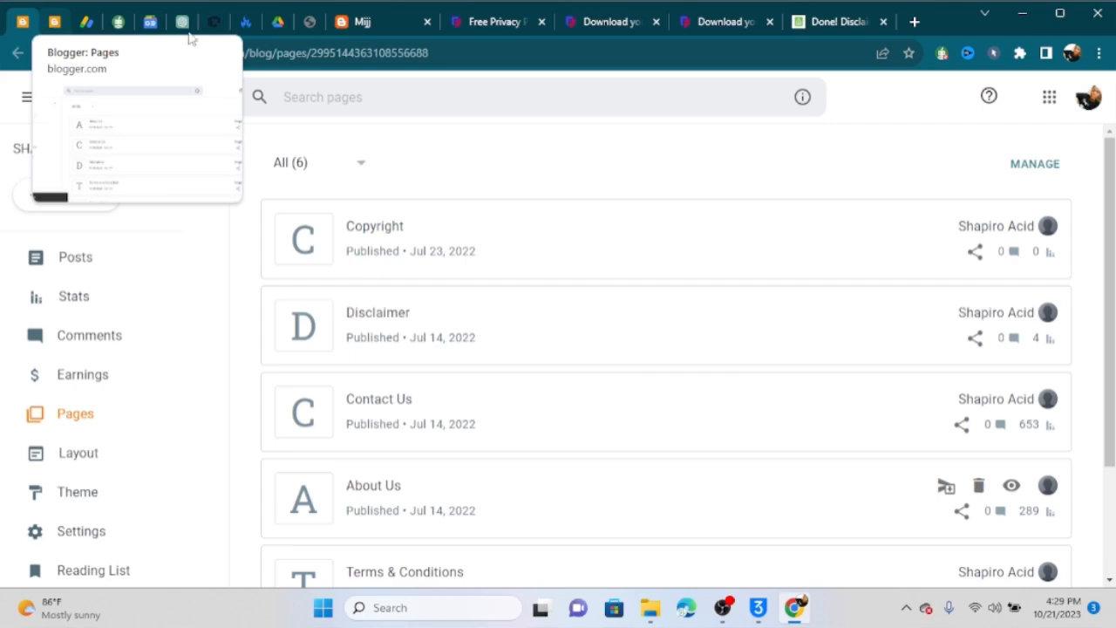
left_click(915, 22)
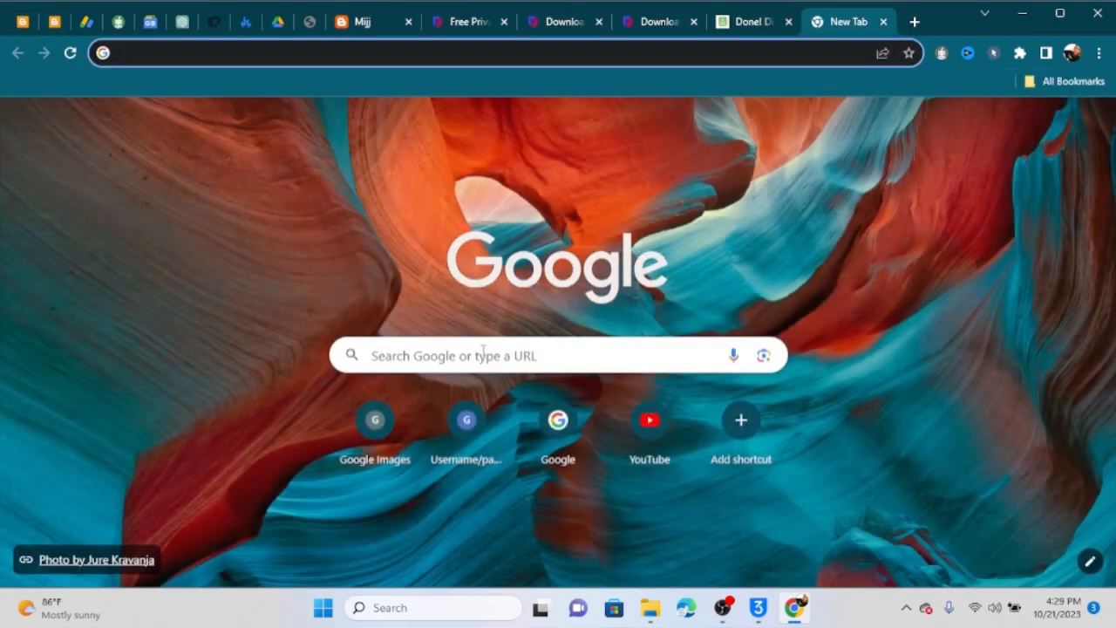
left_click(482, 351)
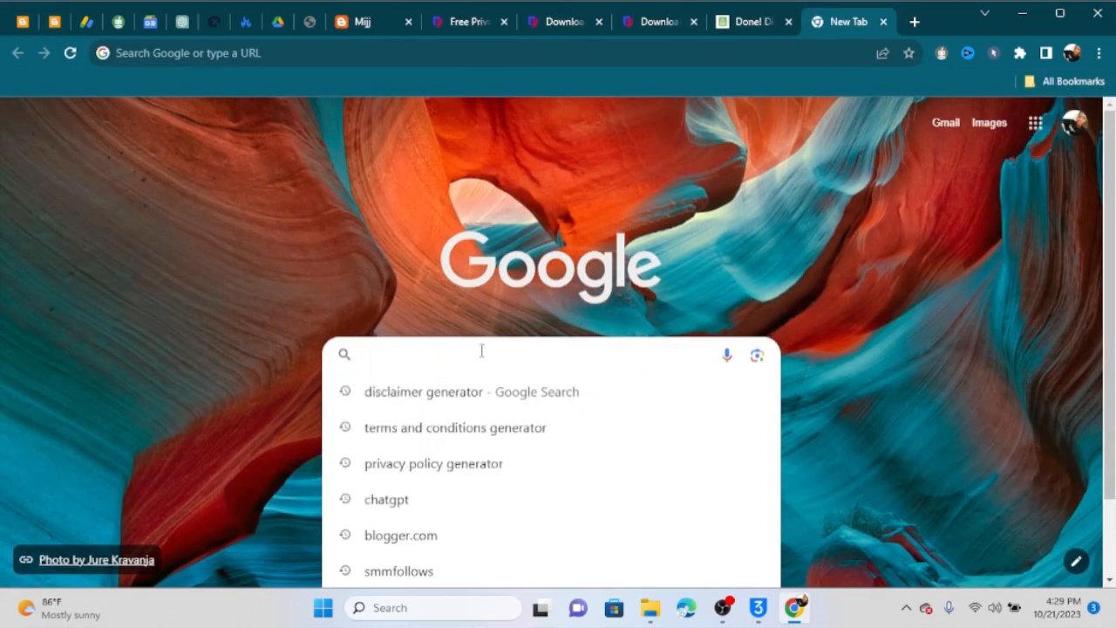
type("cop")
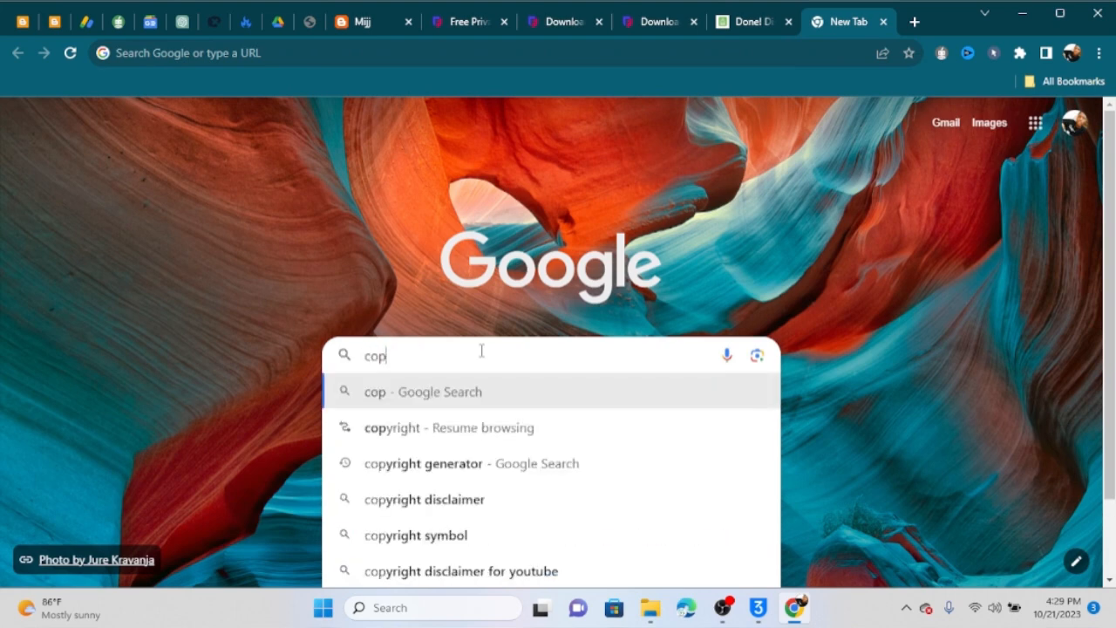
left_click(460, 464)
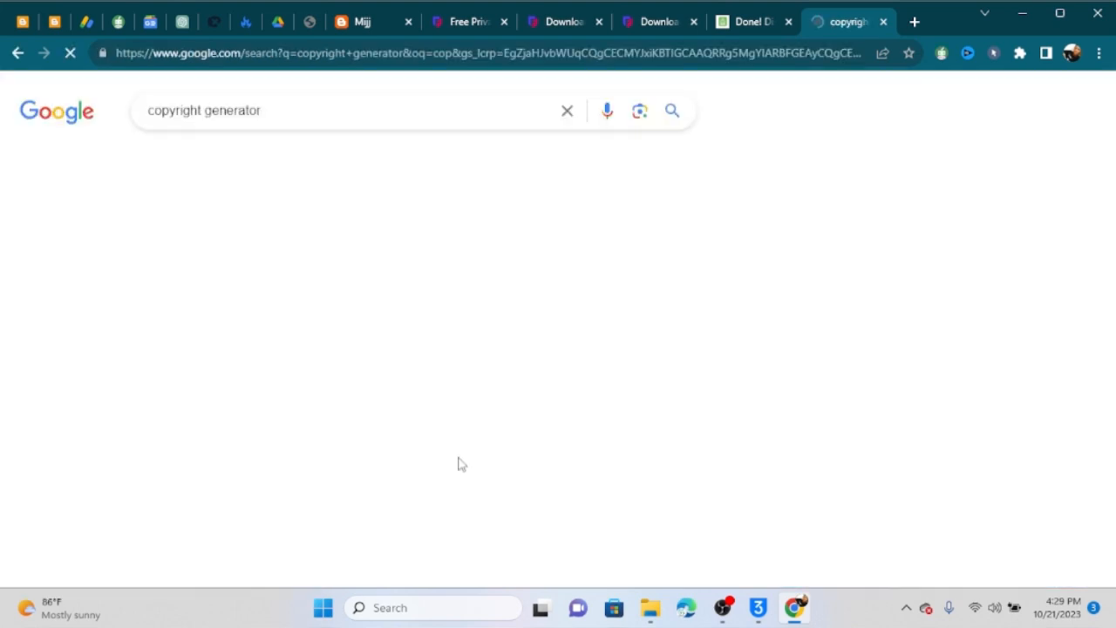
Look through the search results and open Termly's Free Disclaimer Generator page
scroll(332, 418, "down", 1)
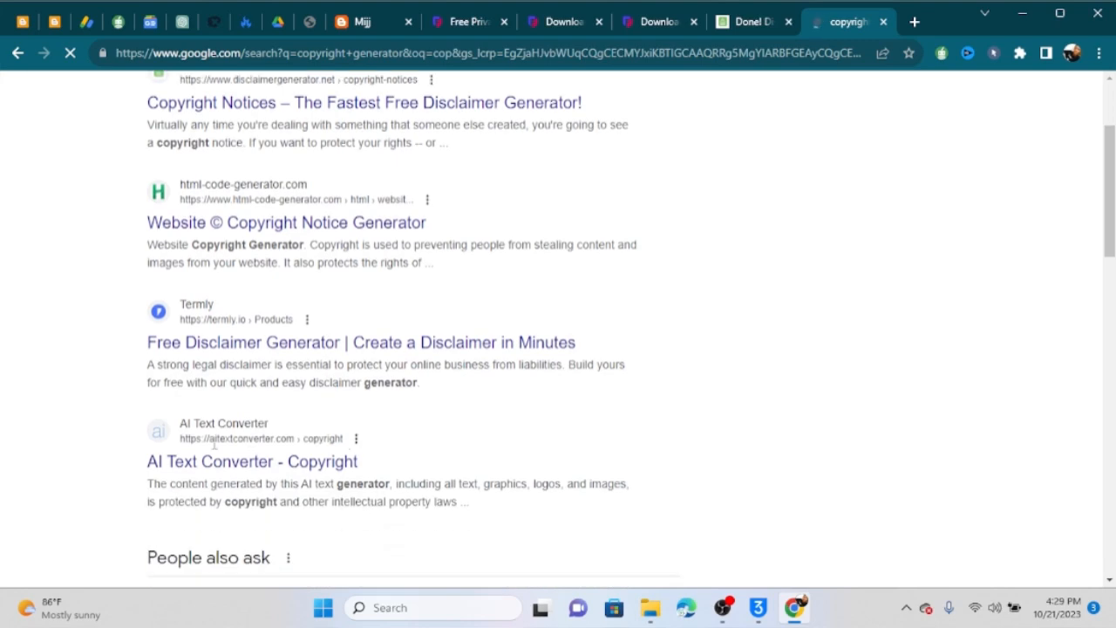
scroll(241, 466, "down", 4)
scroll(274, 453, "up", 6)
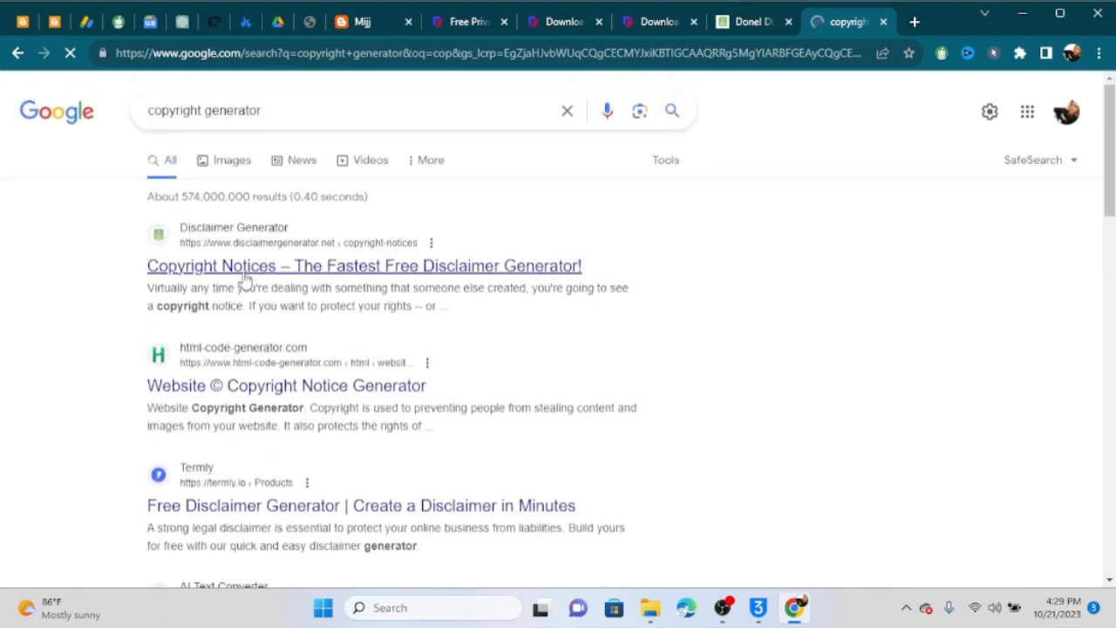
left_click(190, 502)
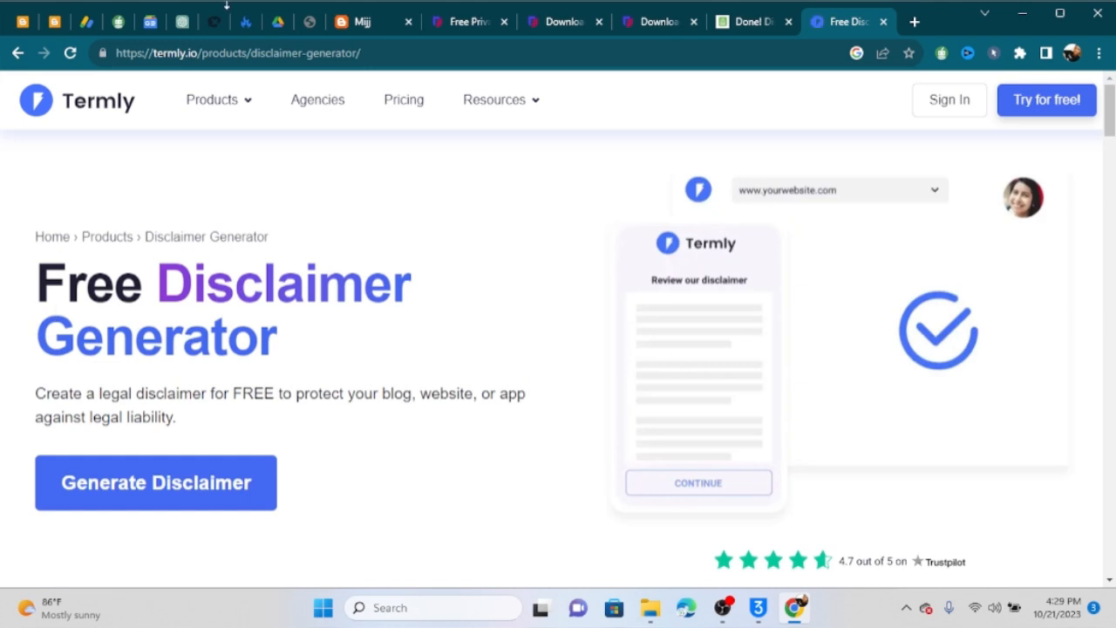
Return to the Mijj blog's page list in Blogger and review its published pages
left_click(54, 21)
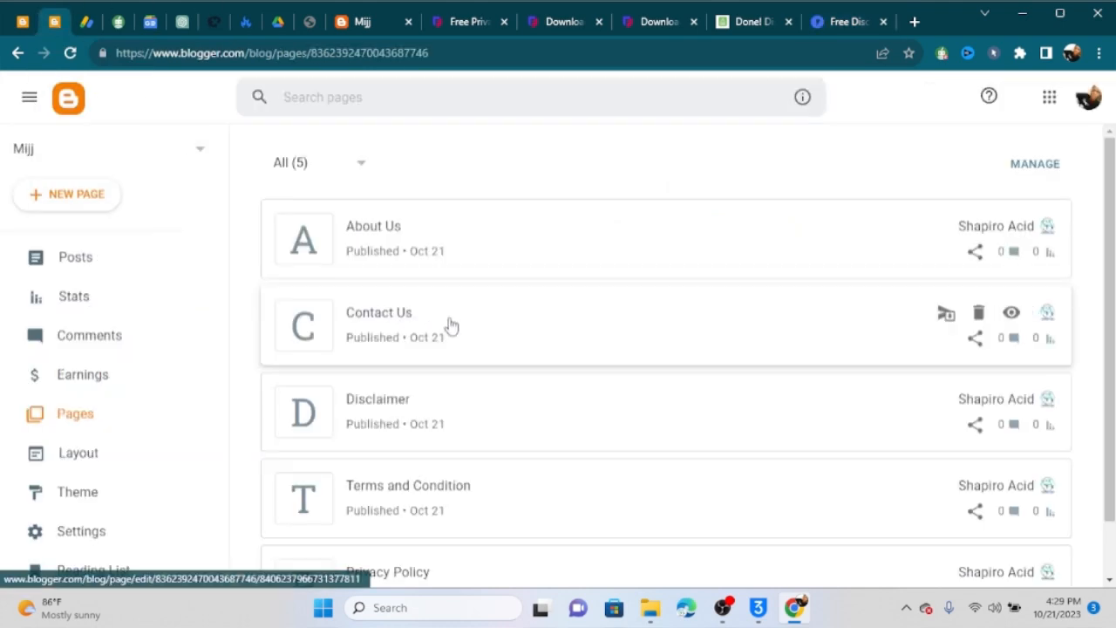
scroll(458, 354, "down", 1)
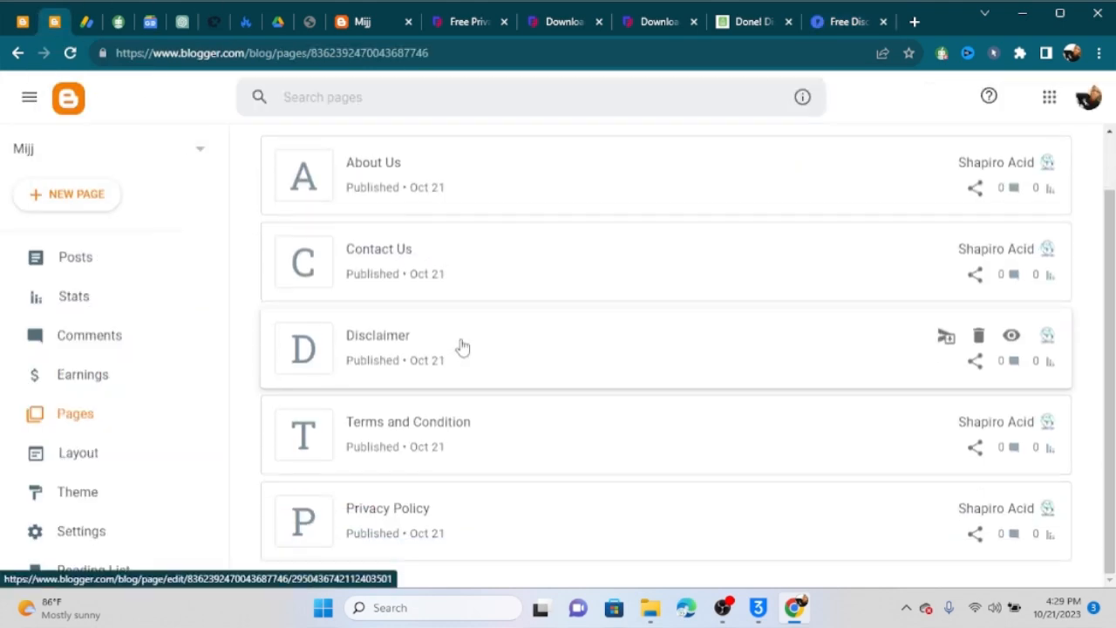
left_click_drag(439, 518, 357, 506)
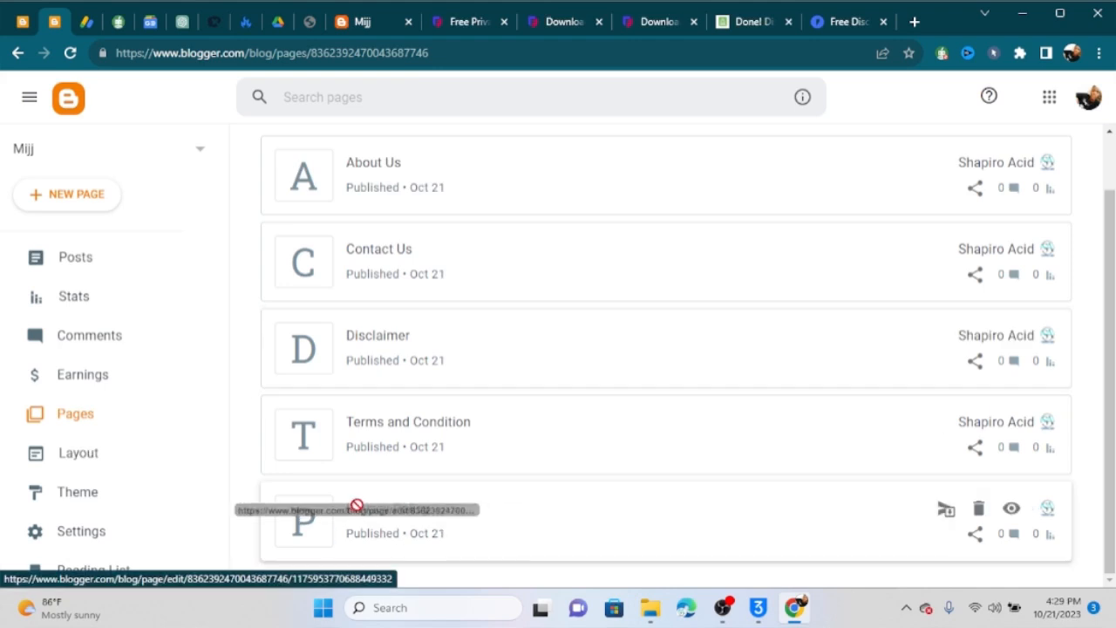
left_click_drag(471, 434, 329, 417)
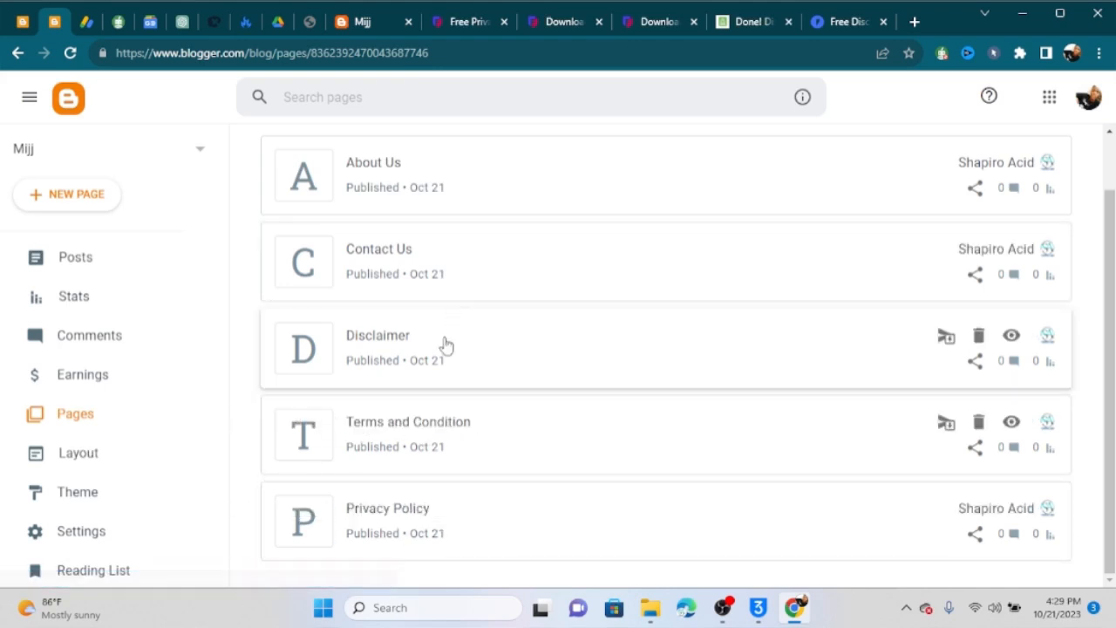
left_click_drag(445, 341, 232, 352)
left_click_drag(413, 169, 334, 165)
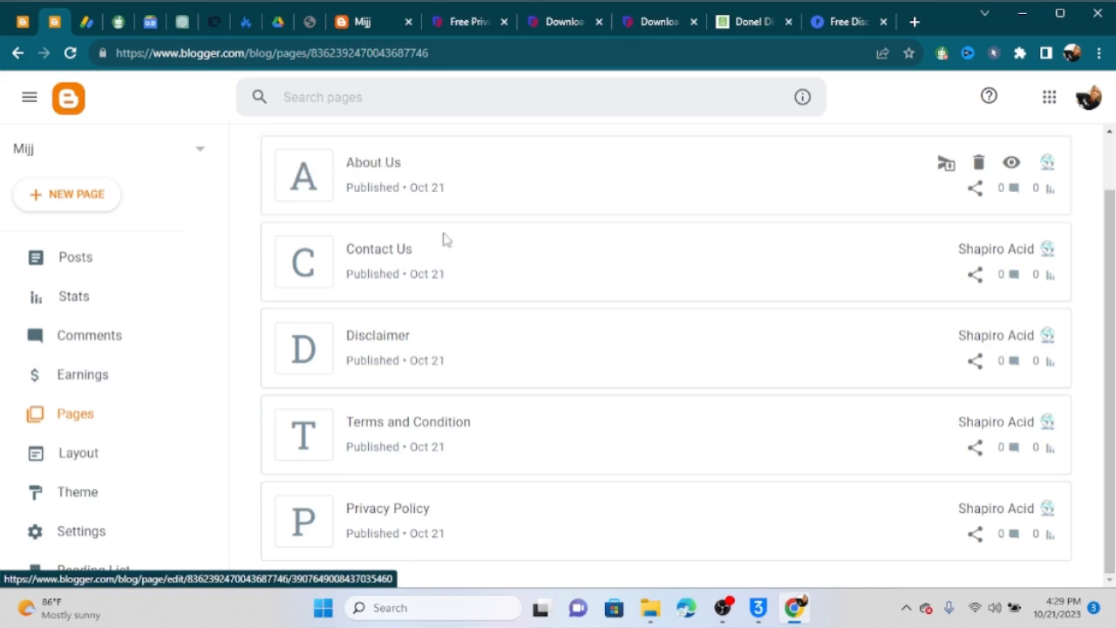